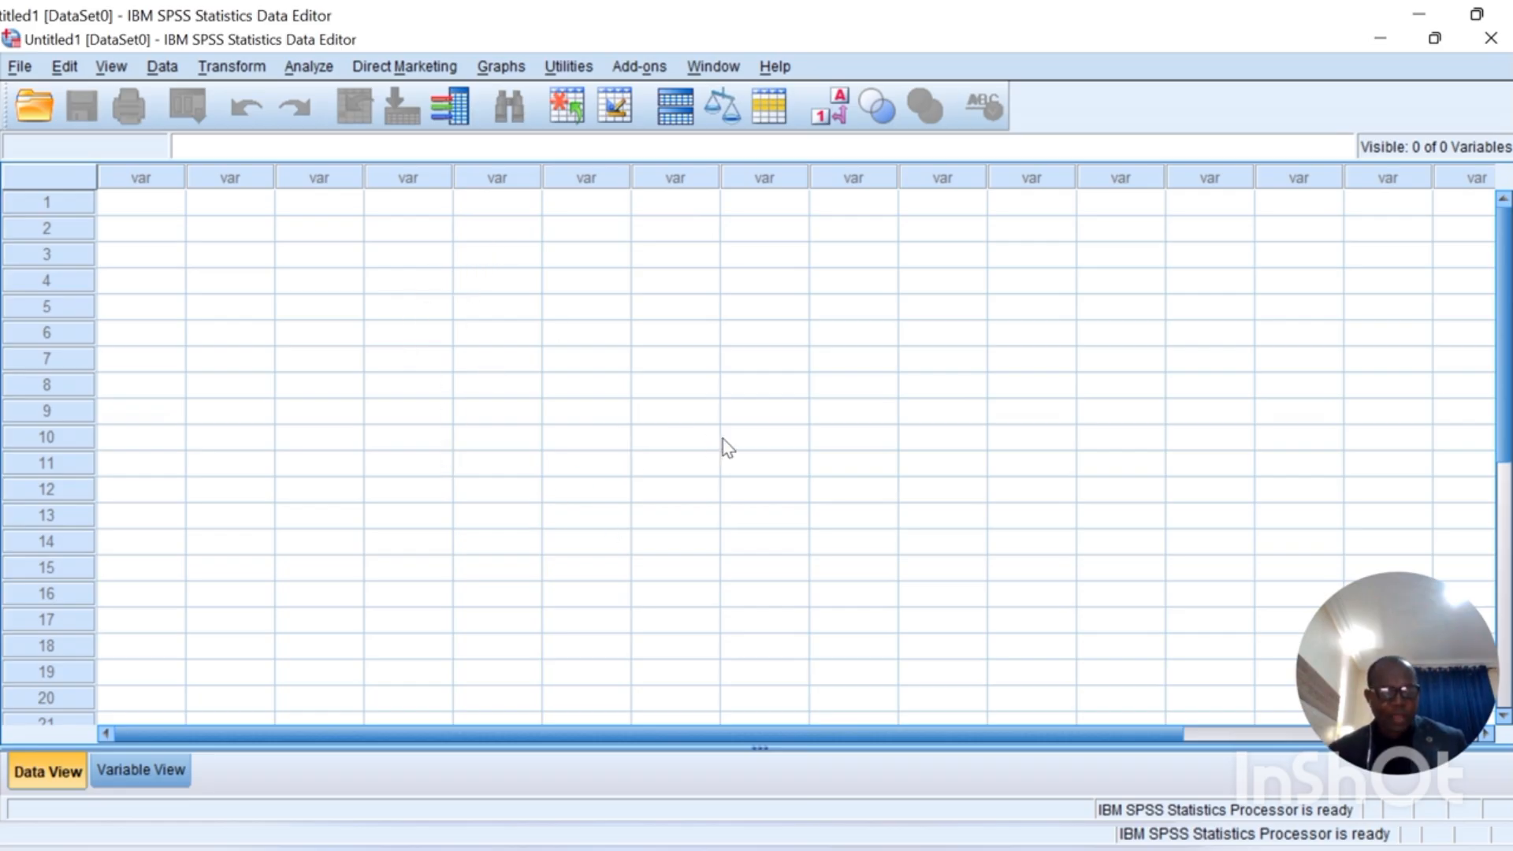
Step: Toggle between Variable View and Data View, ending on the empty Variable View grid
{"action": "left_click", "coordinate": [140, 773]}
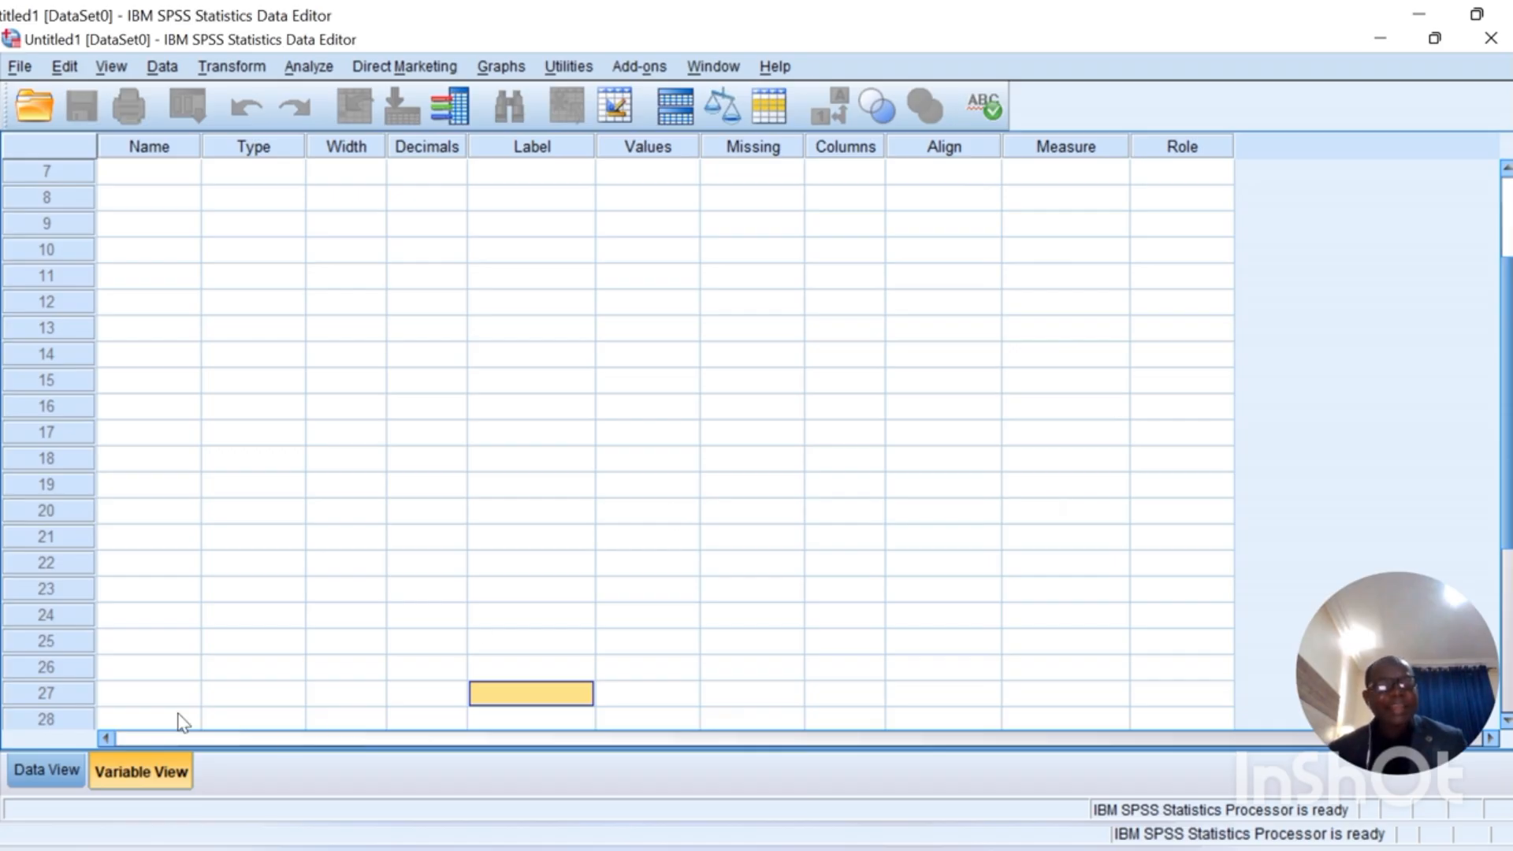
{"action": "left_click", "coordinate": [44, 769]}
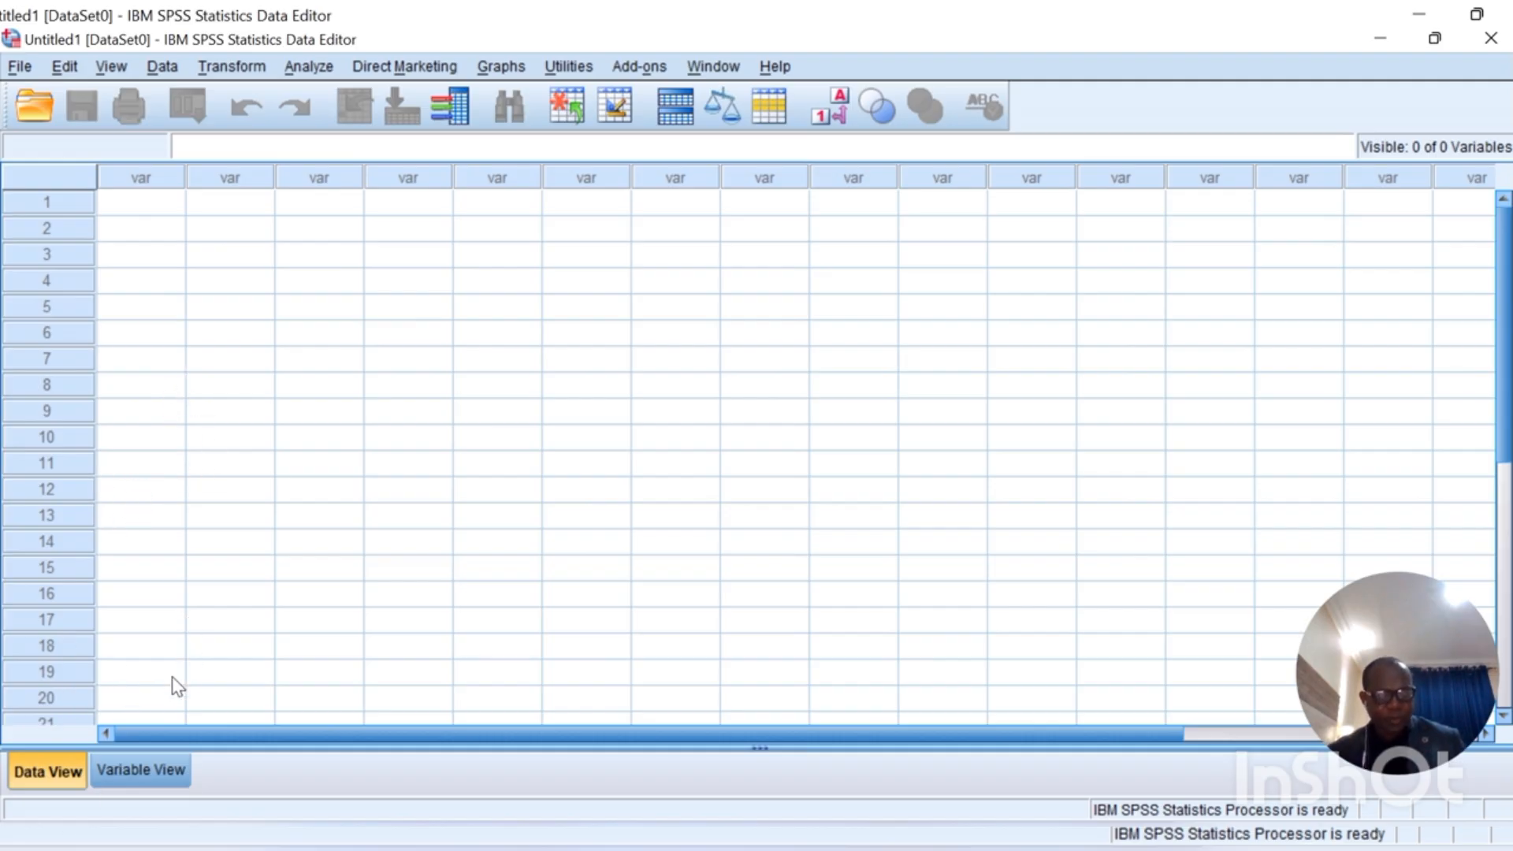
{"action": "left_click", "coordinate": [138, 788]}
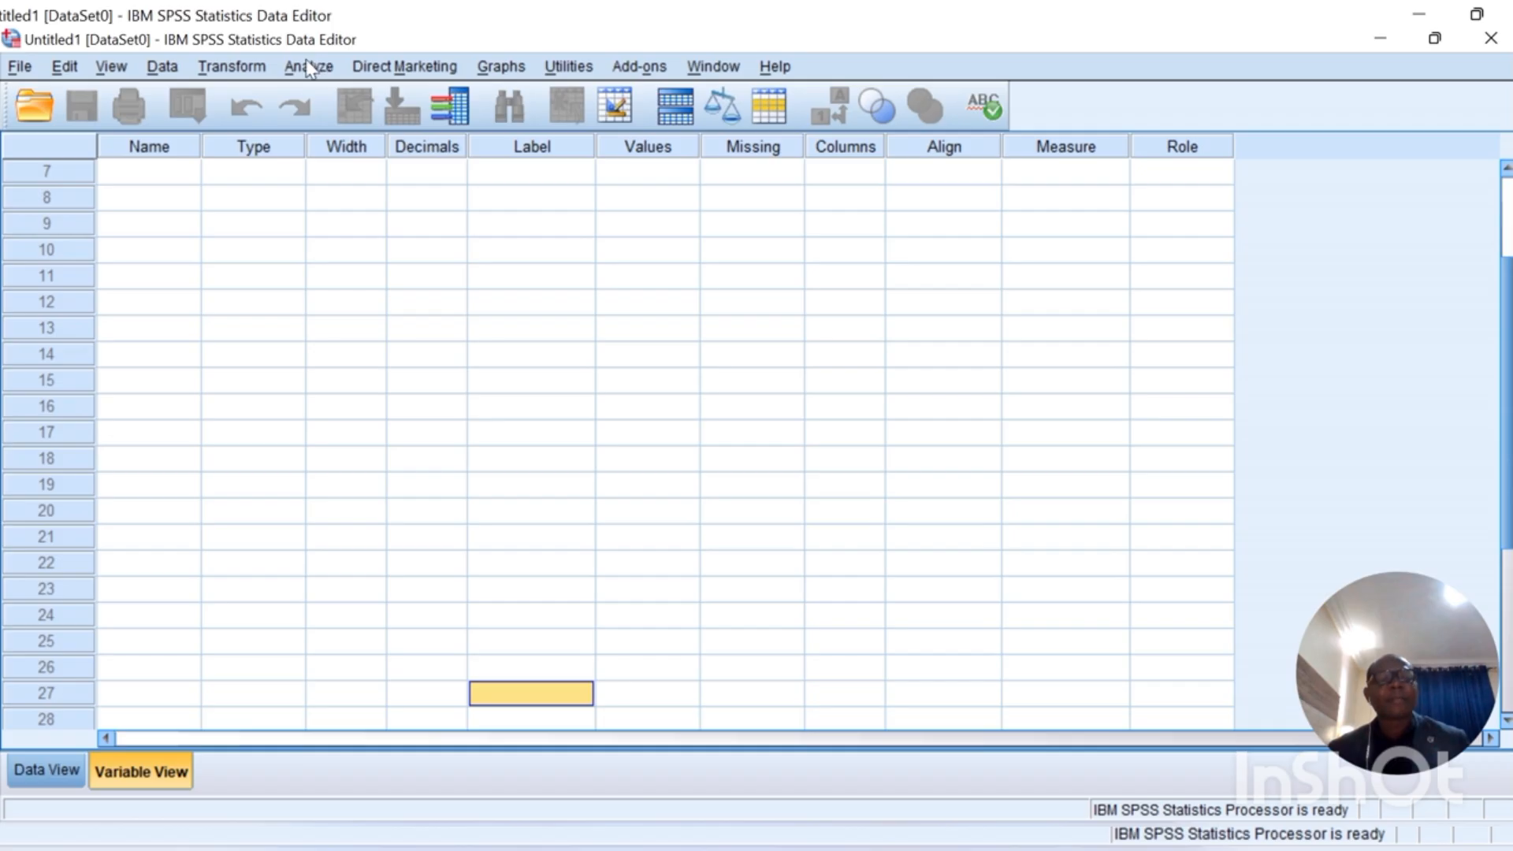
{"action": "left_click", "coordinate": [20, 68]}
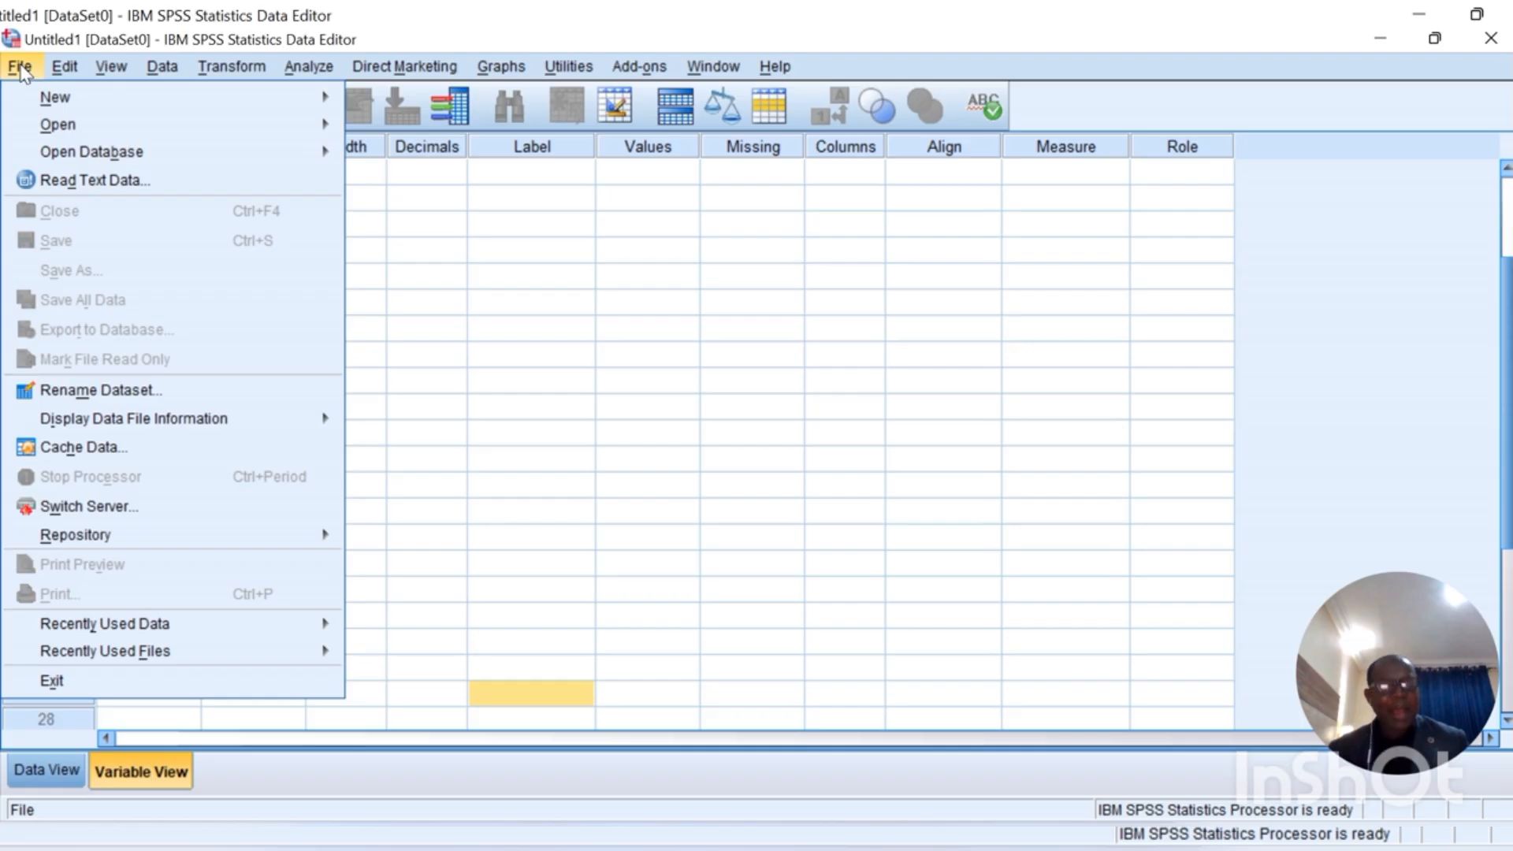
{"action": "mouse_move", "coordinate": [65, 73]}
{"action": "mouse_move", "coordinate": [112, 69]}
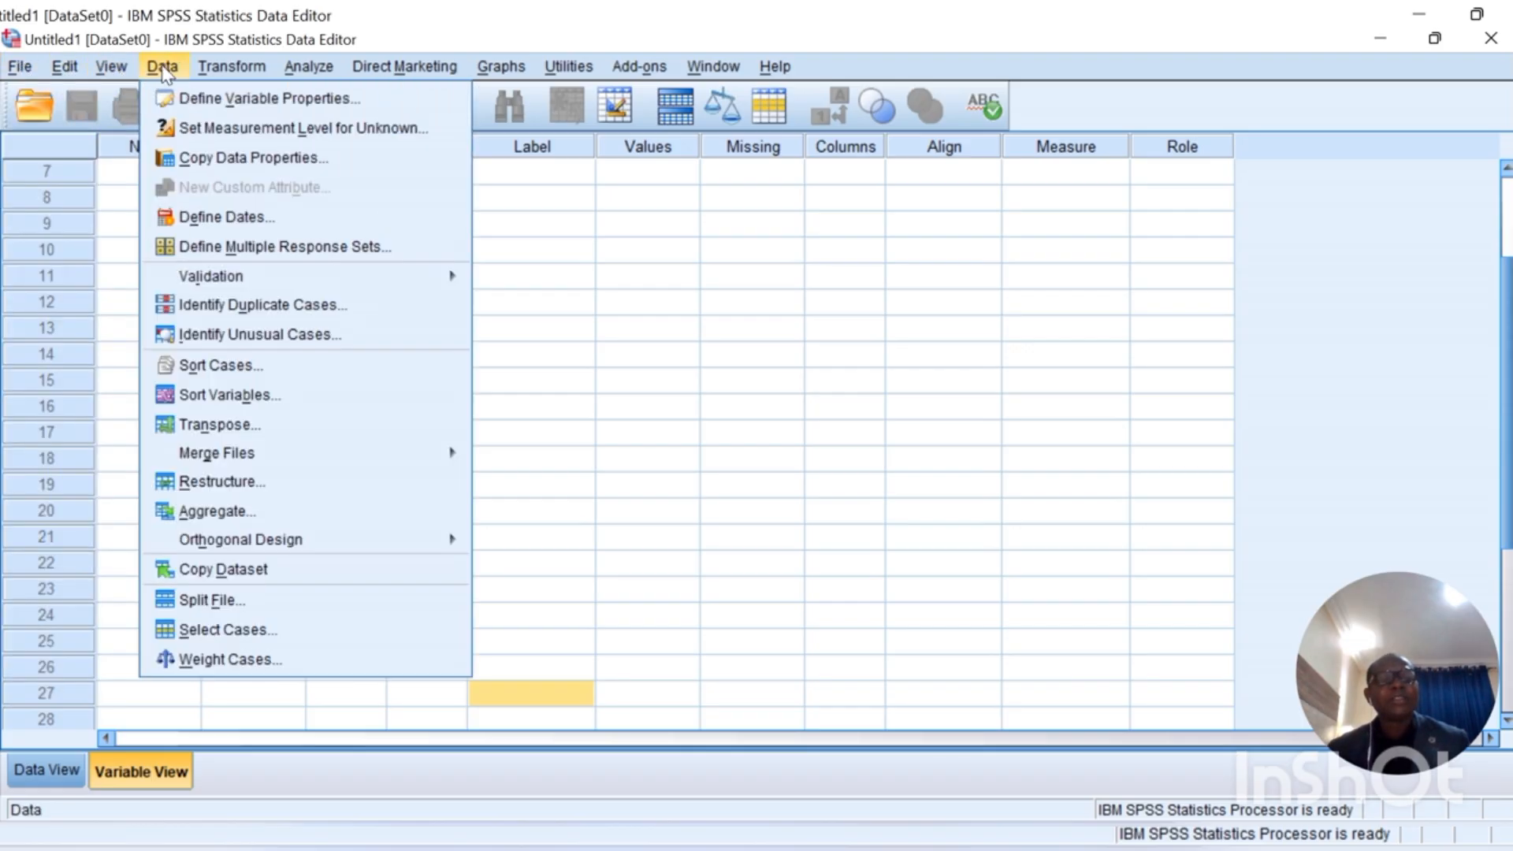
{"action": "mouse_move", "coordinate": [244, 69]}
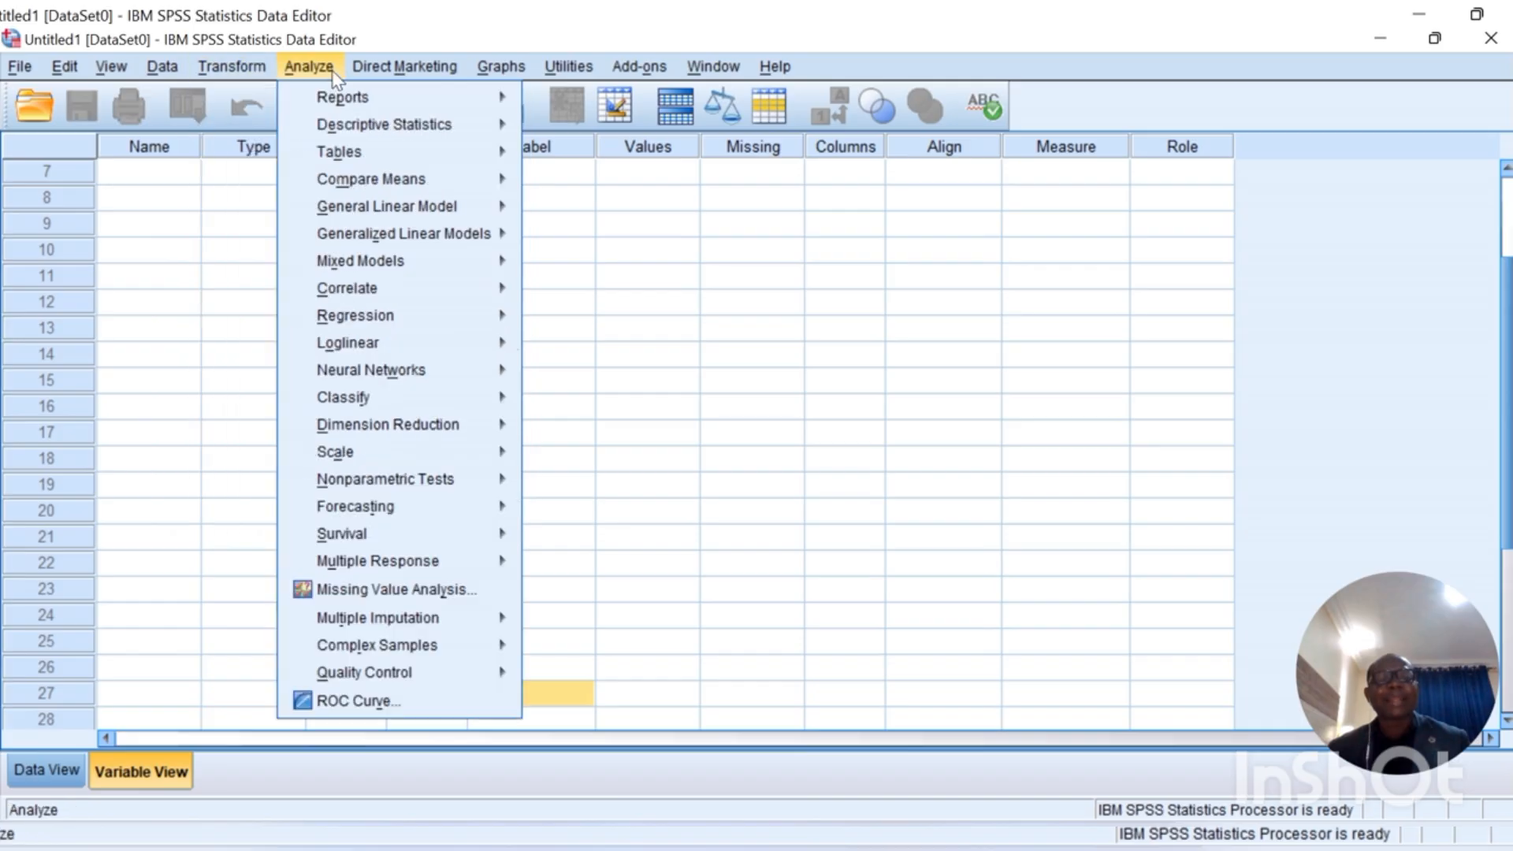
{"action": "mouse_move", "coordinate": [500, 63]}
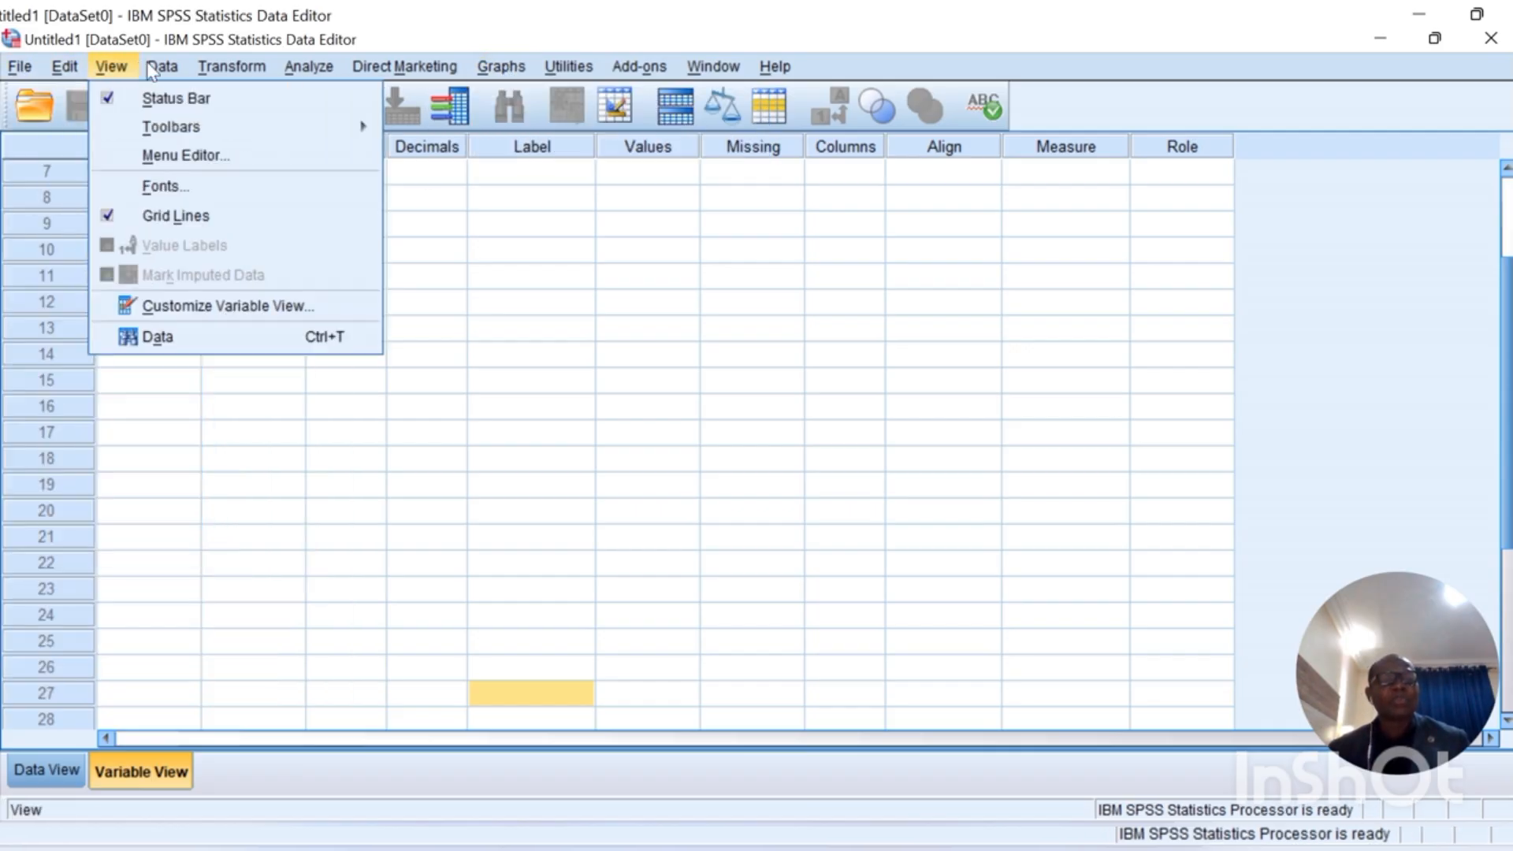
{"action": "mouse_move", "coordinate": [775, 71]}
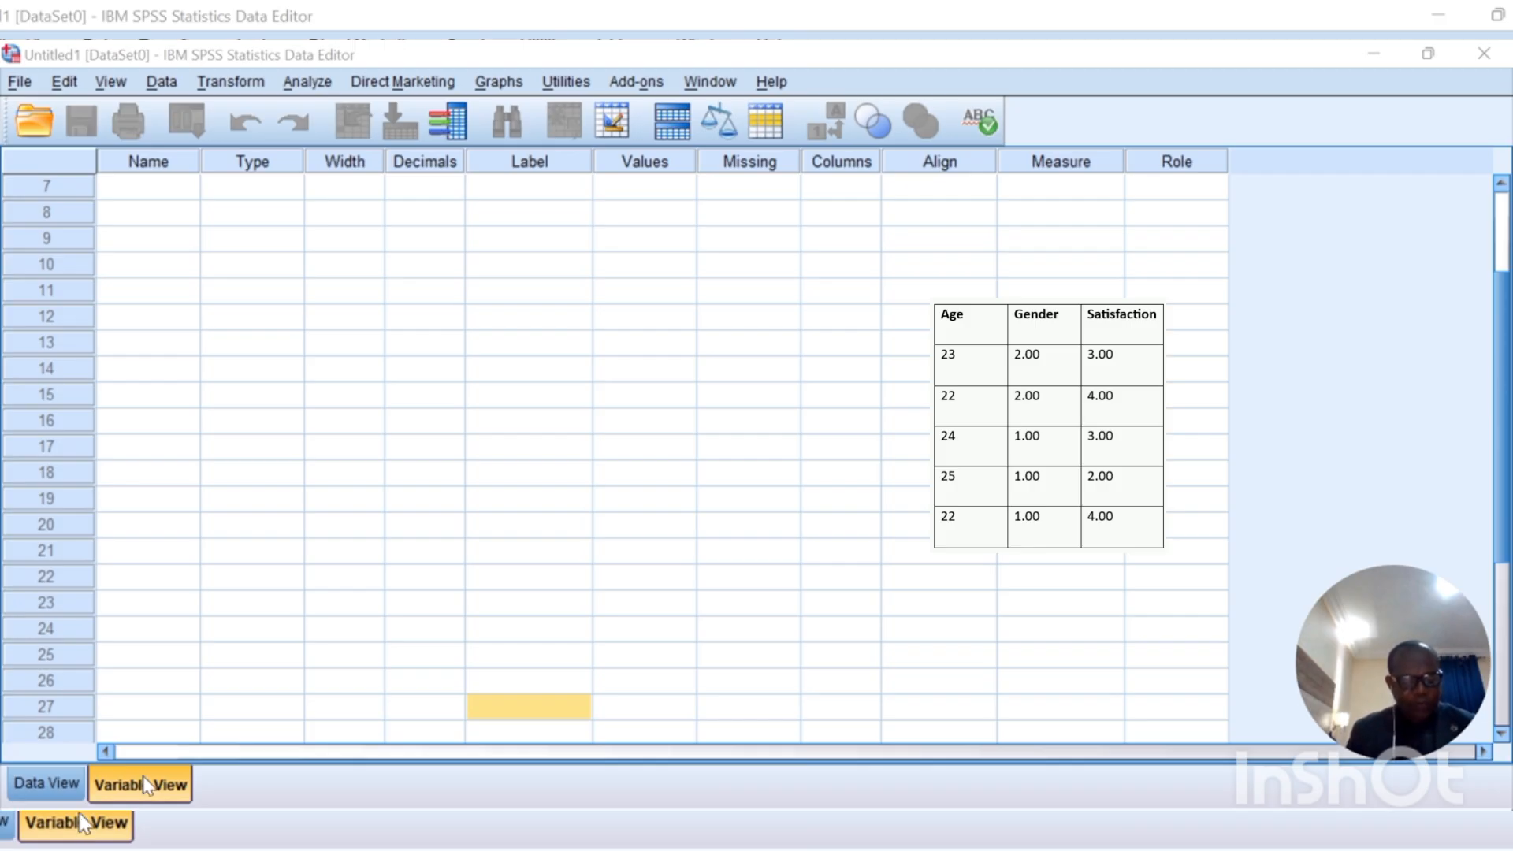
Step: Name the first variable Age and set its decimals to 0
{"action": "scroll", "coordinate": [158, 207], "scroll_direction": "up", "scroll_amount": 2}
{"action": "left_click", "coordinate": [170, 189]}
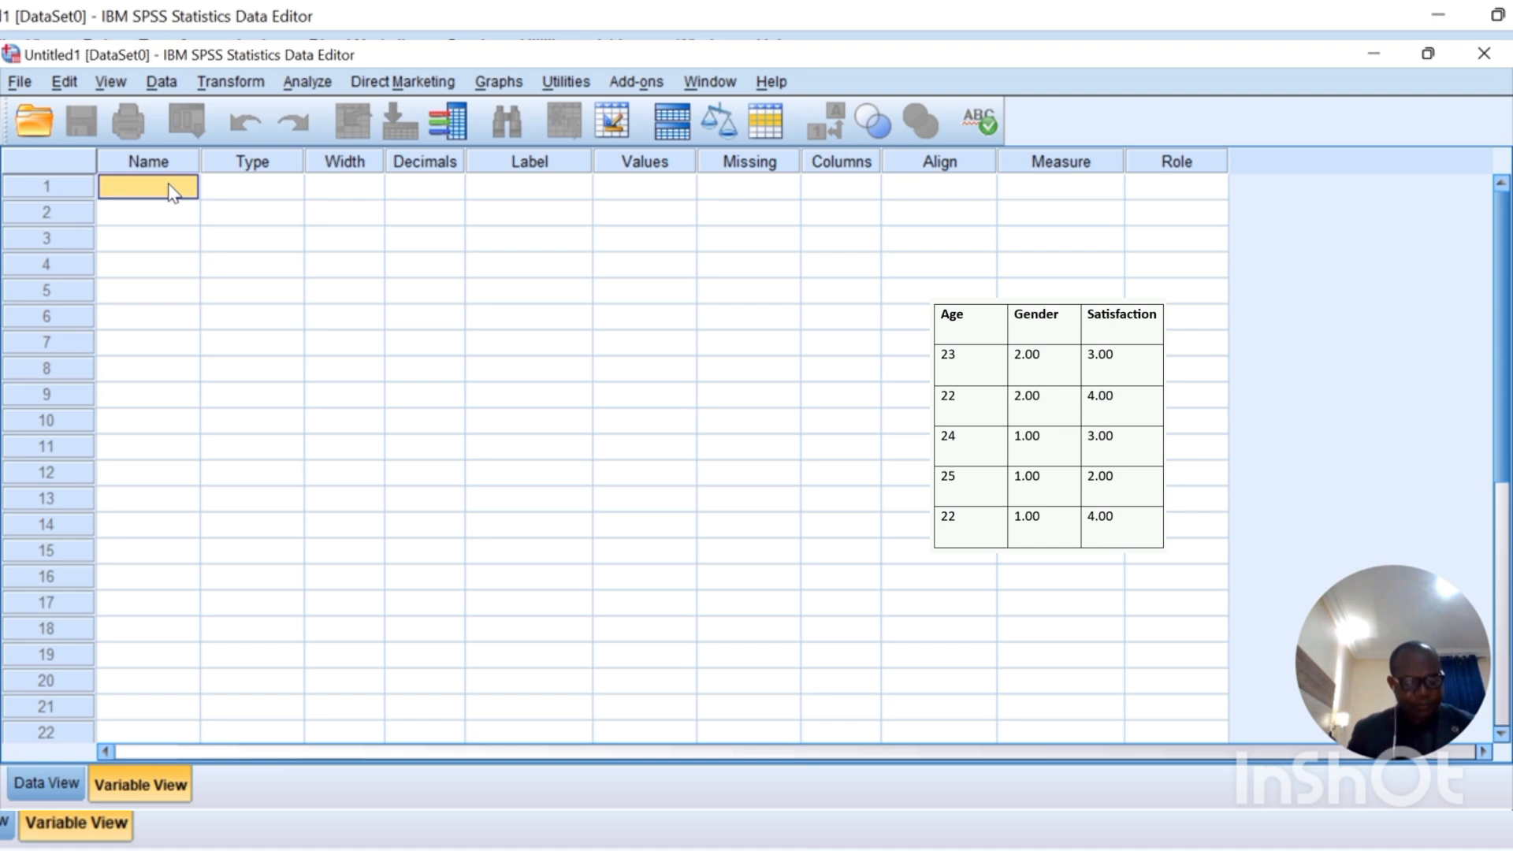
{"action": "double_click", "coordinate": [170, 190]}
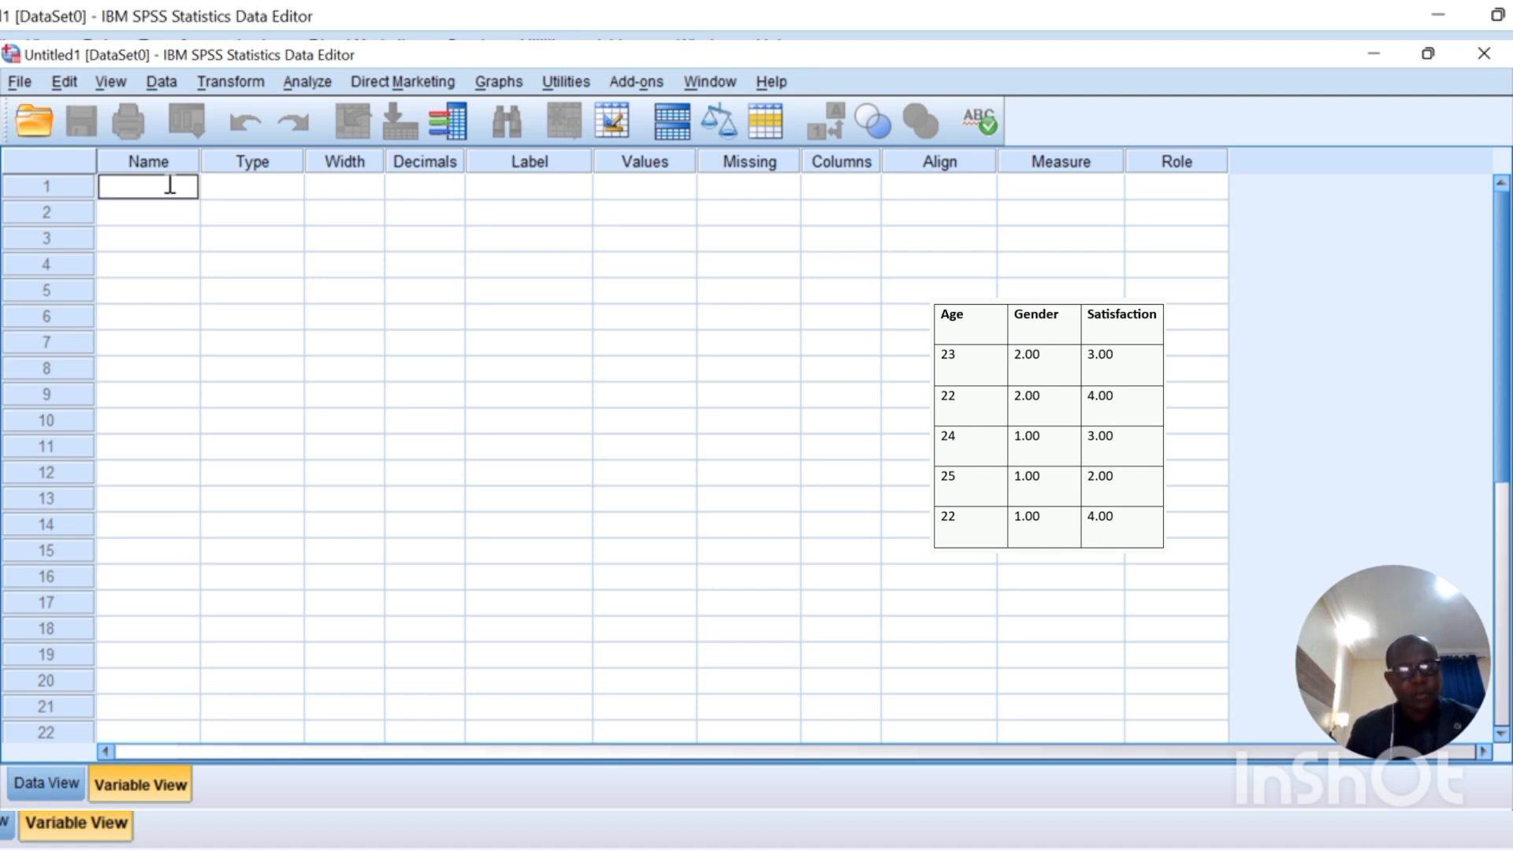
{"action": "type", "text": "Ag"}
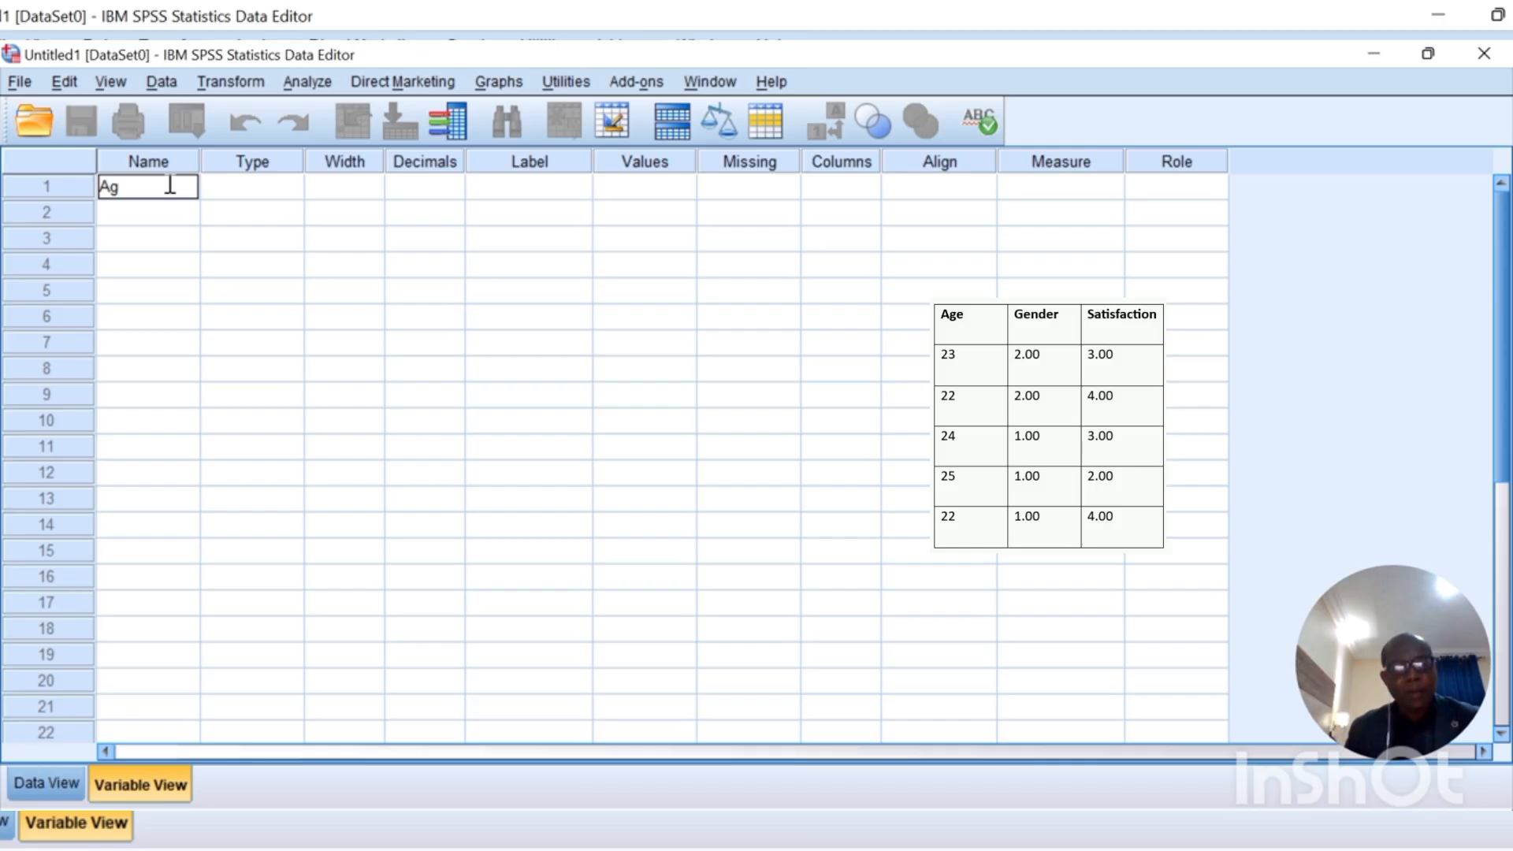
{"action": "type", "text": "e"}
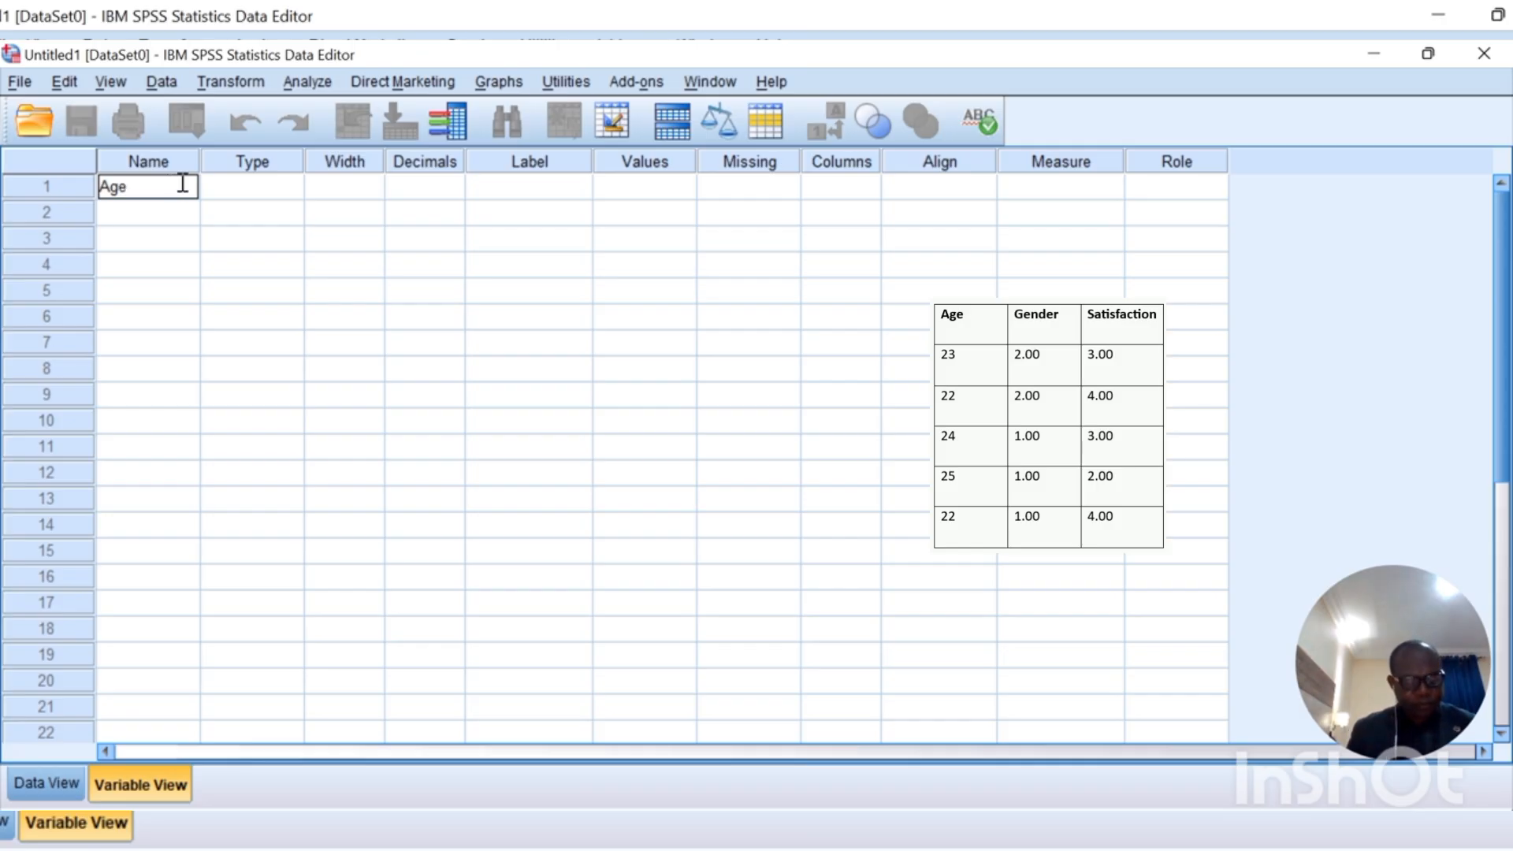
{"action": "left_click", "coordinate": [268, 193]}
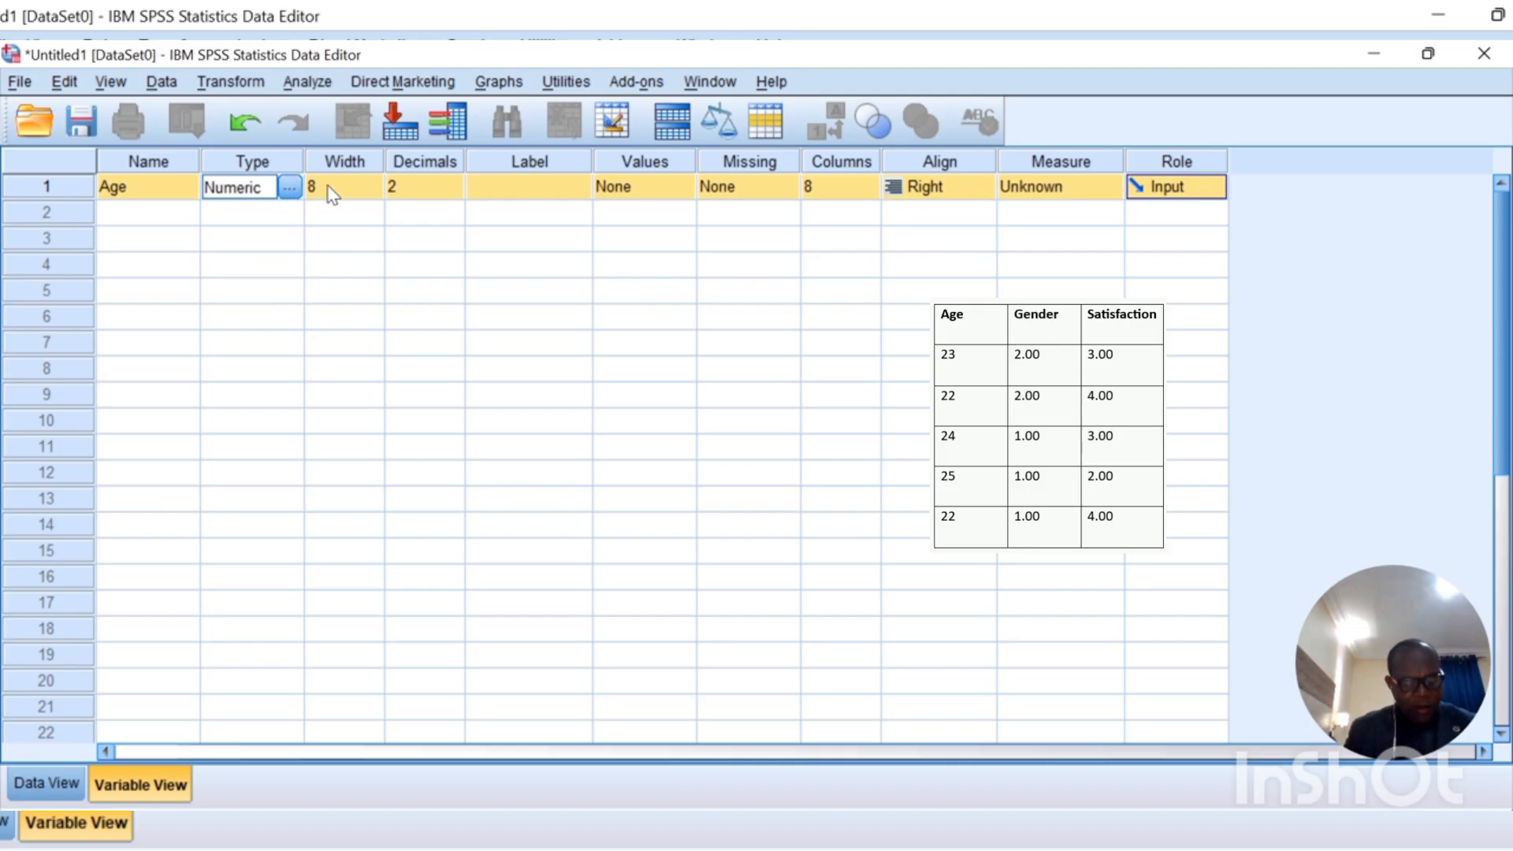
{"action": "left_click", "coordinate": [453, 195]}
{"action": "left_click", "coordinate": [454, 194]}
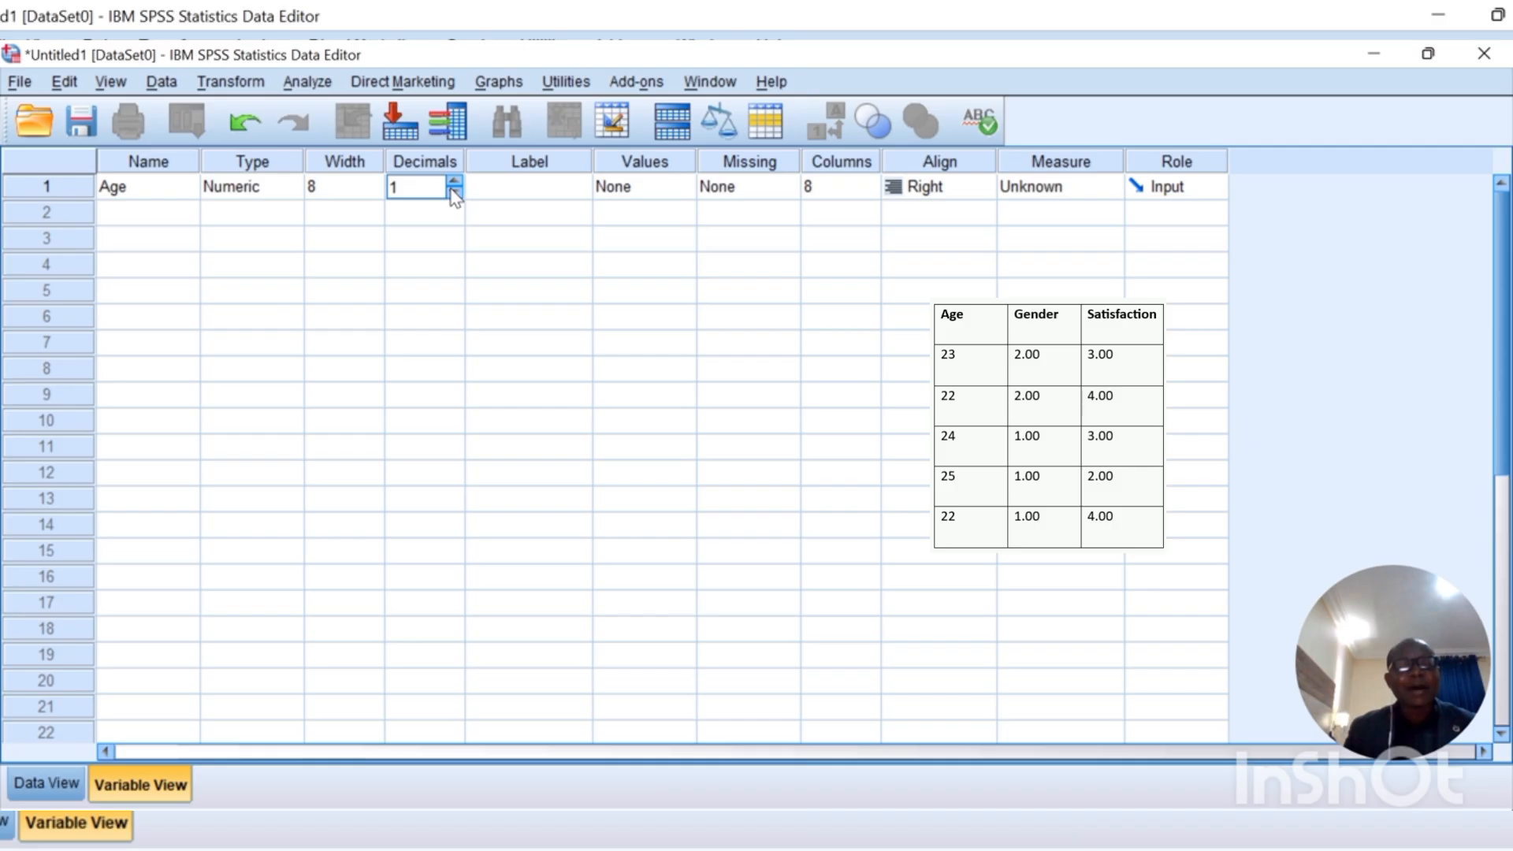
{"action": "left_click", "coordinate": [451, 177]}
{"action": "left_click", "coordinate": [455, 193]}
{"action": "left_click", "coordinate": [455, 193]}
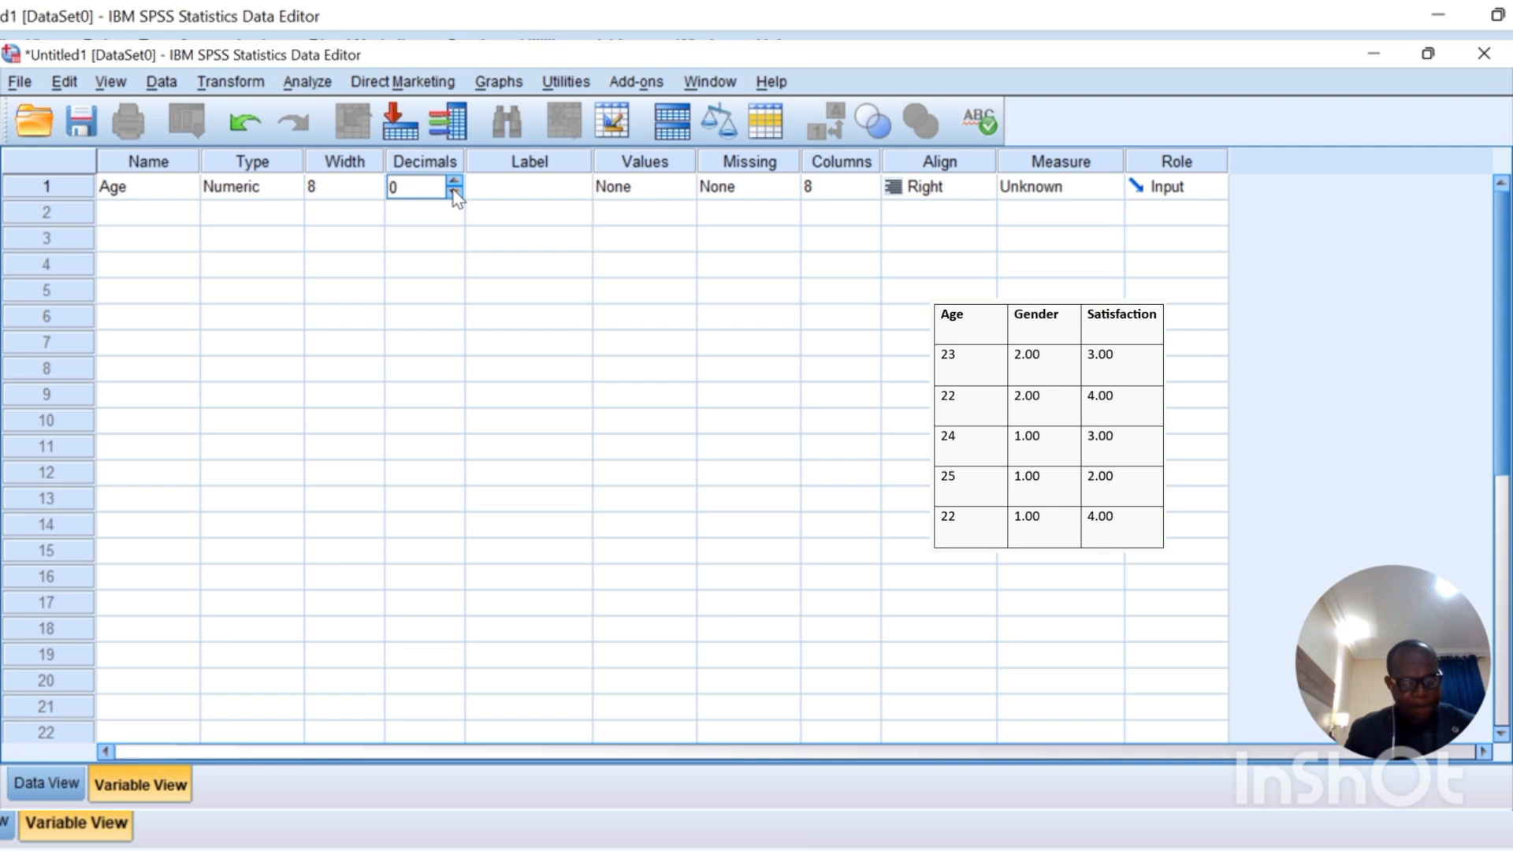
Step: Label Age "Respondent's Age" and set its measurement level to Scale
{"action": "left_click", "coordinate": [550, 192]}
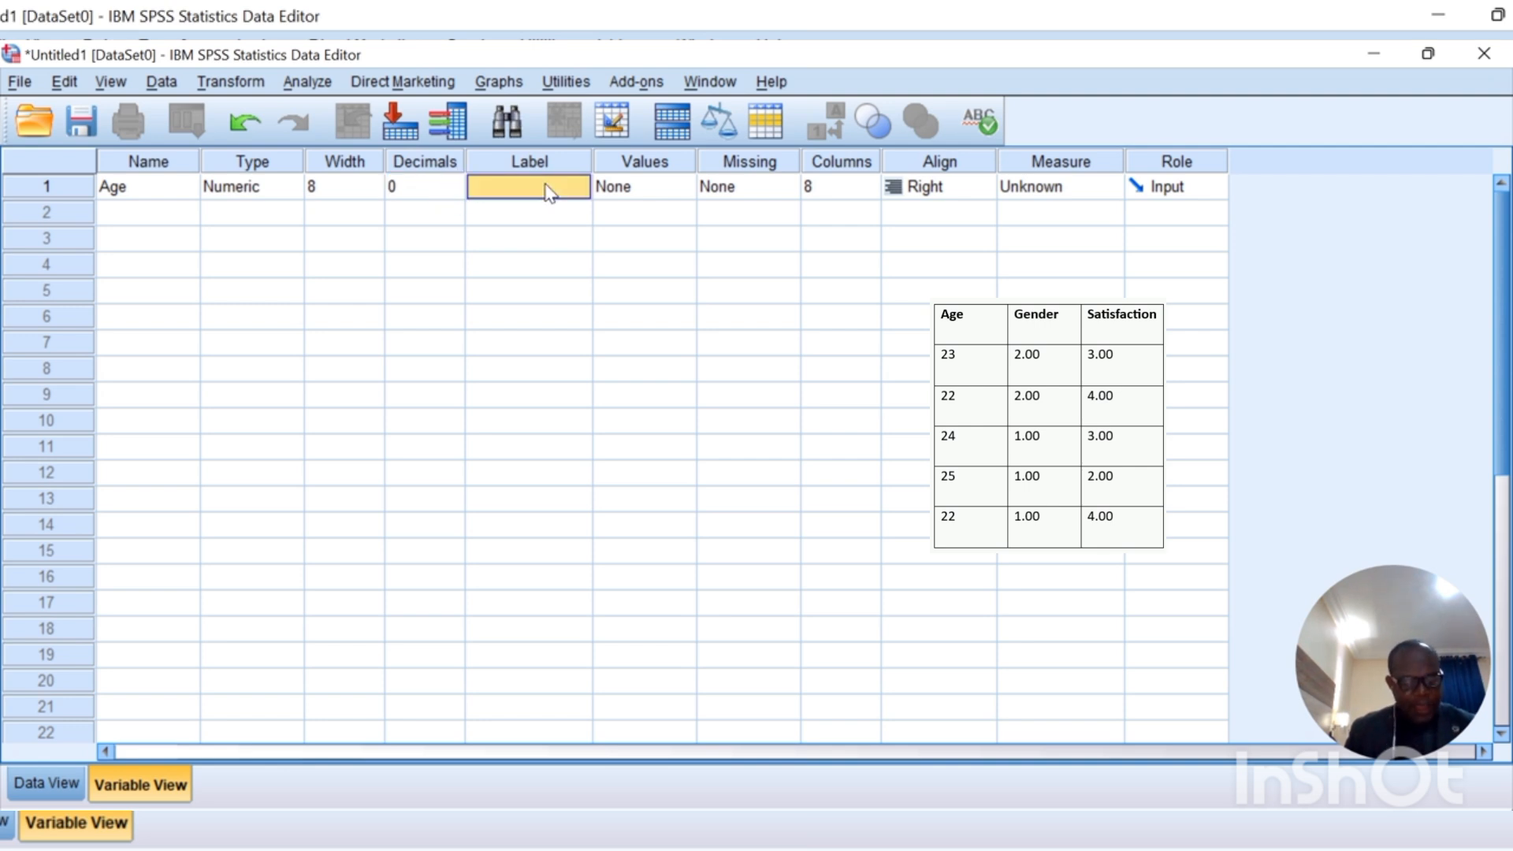
{"action": "type", "text": "R"}
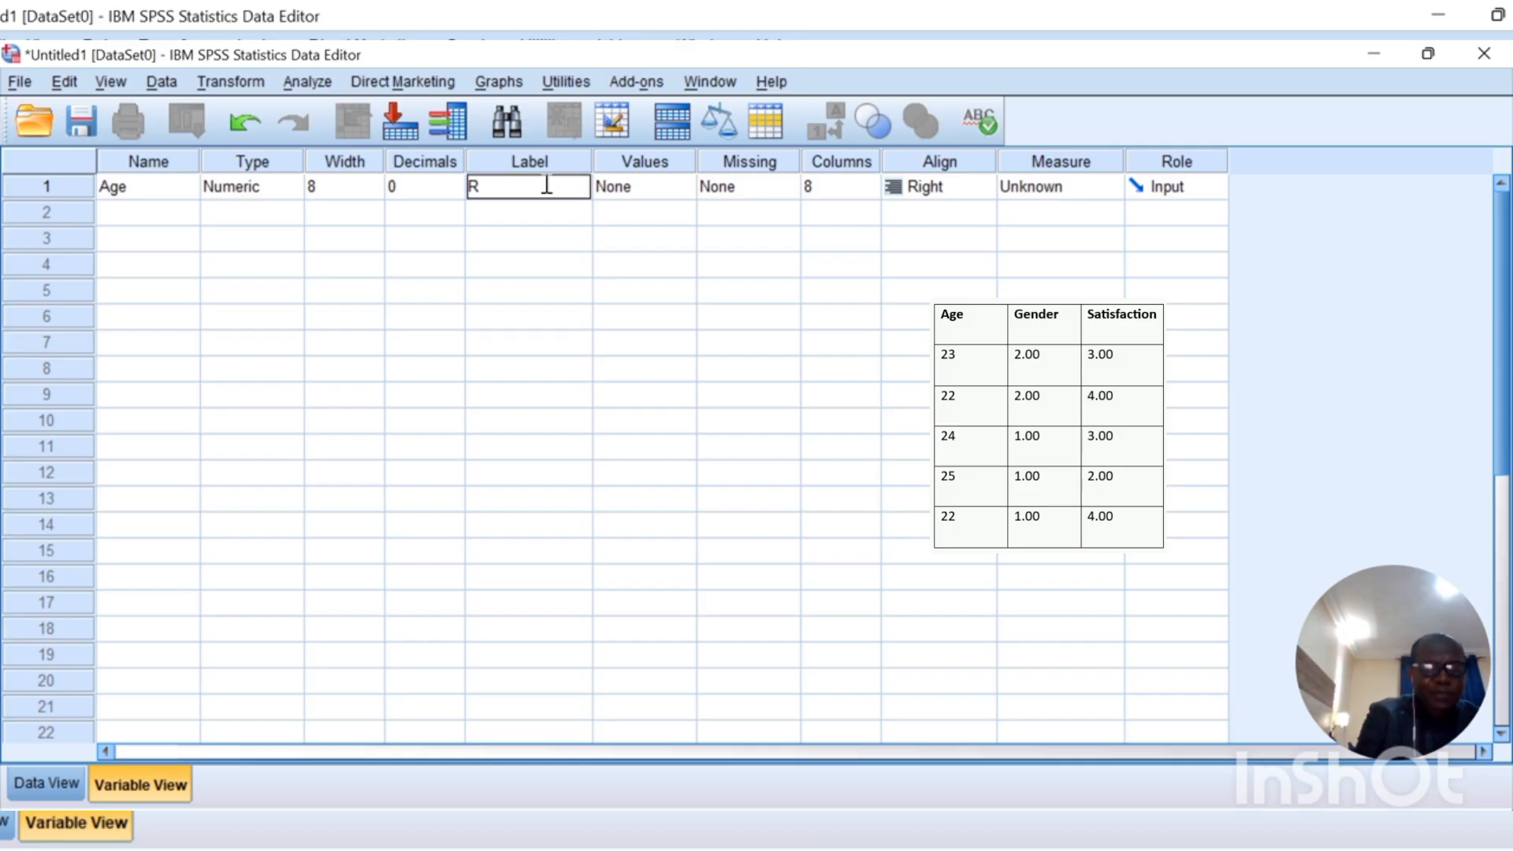
{"action": "type", "text": "espond"}
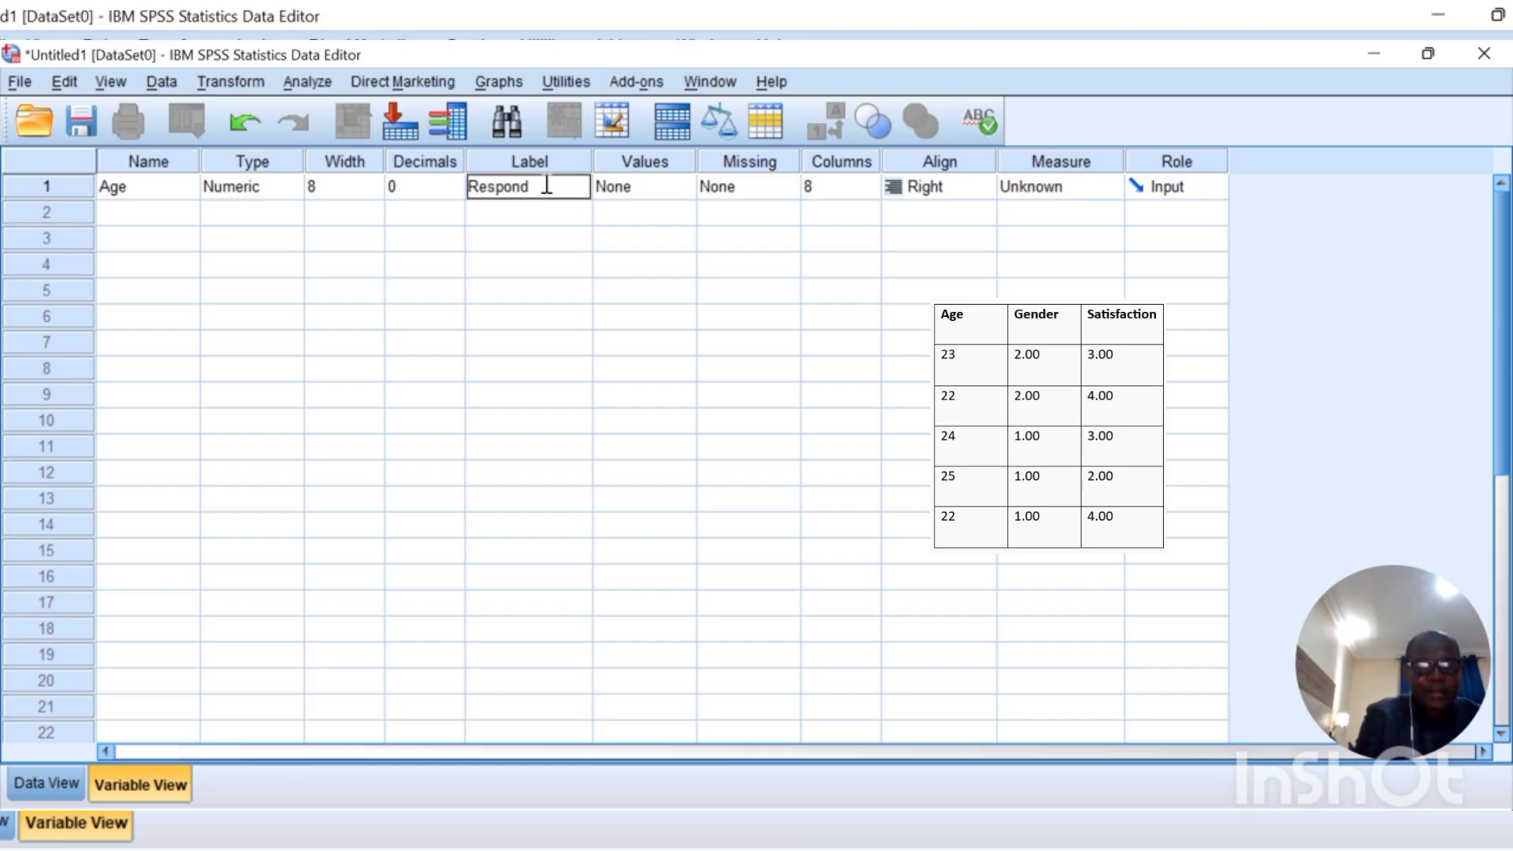
{"action": "type", "text": "ent's Age"}
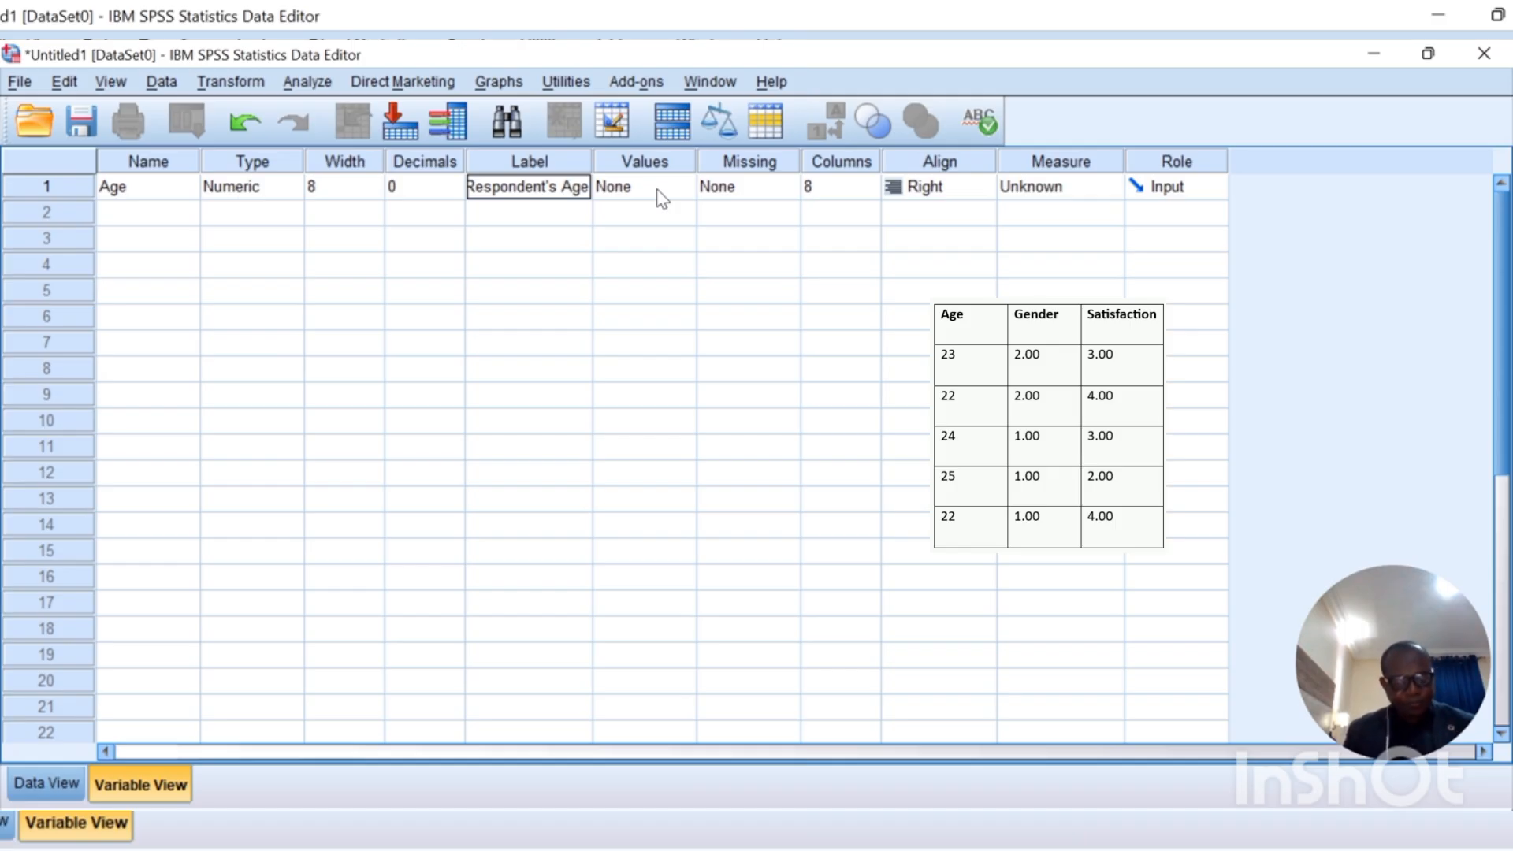
{"action": "left_click", "coordinate": [1095, 192]}
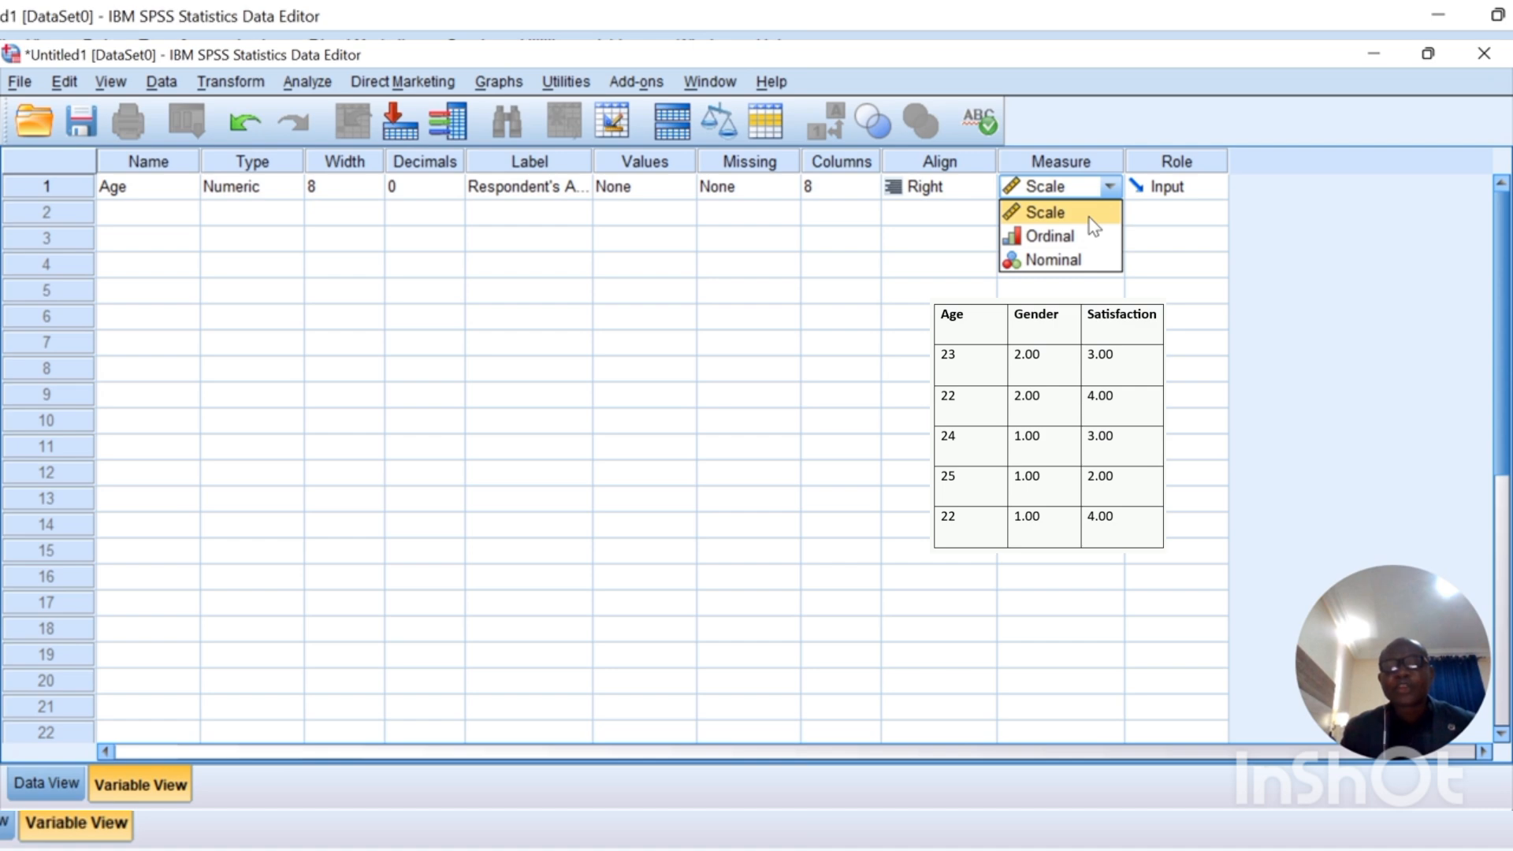
{"action": "left_click", "coordinate": [1090, 219]}
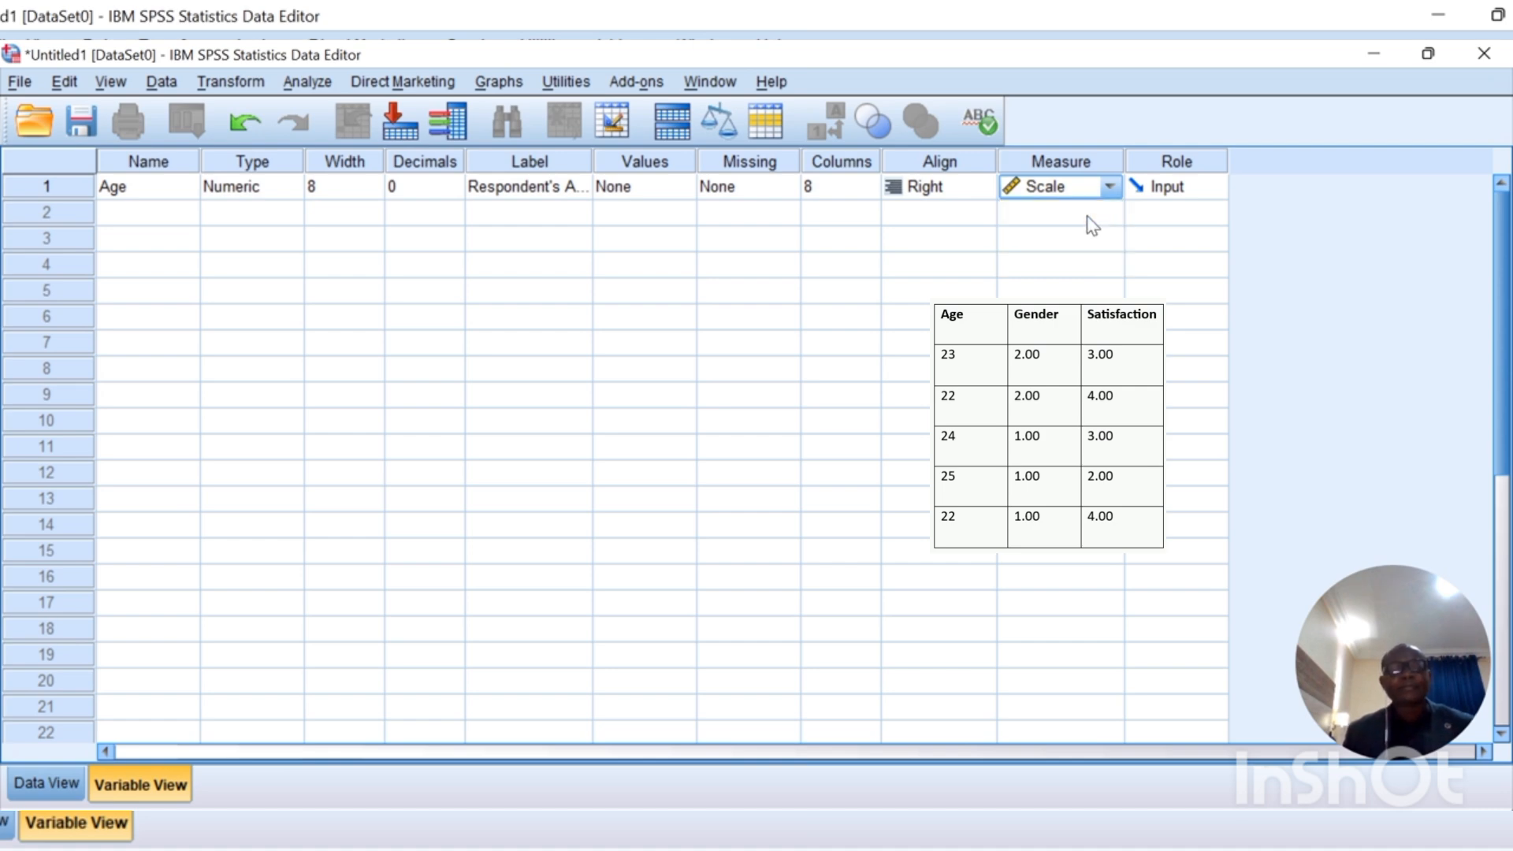
{"action": "left_click", "coordinate": [145, 214]}
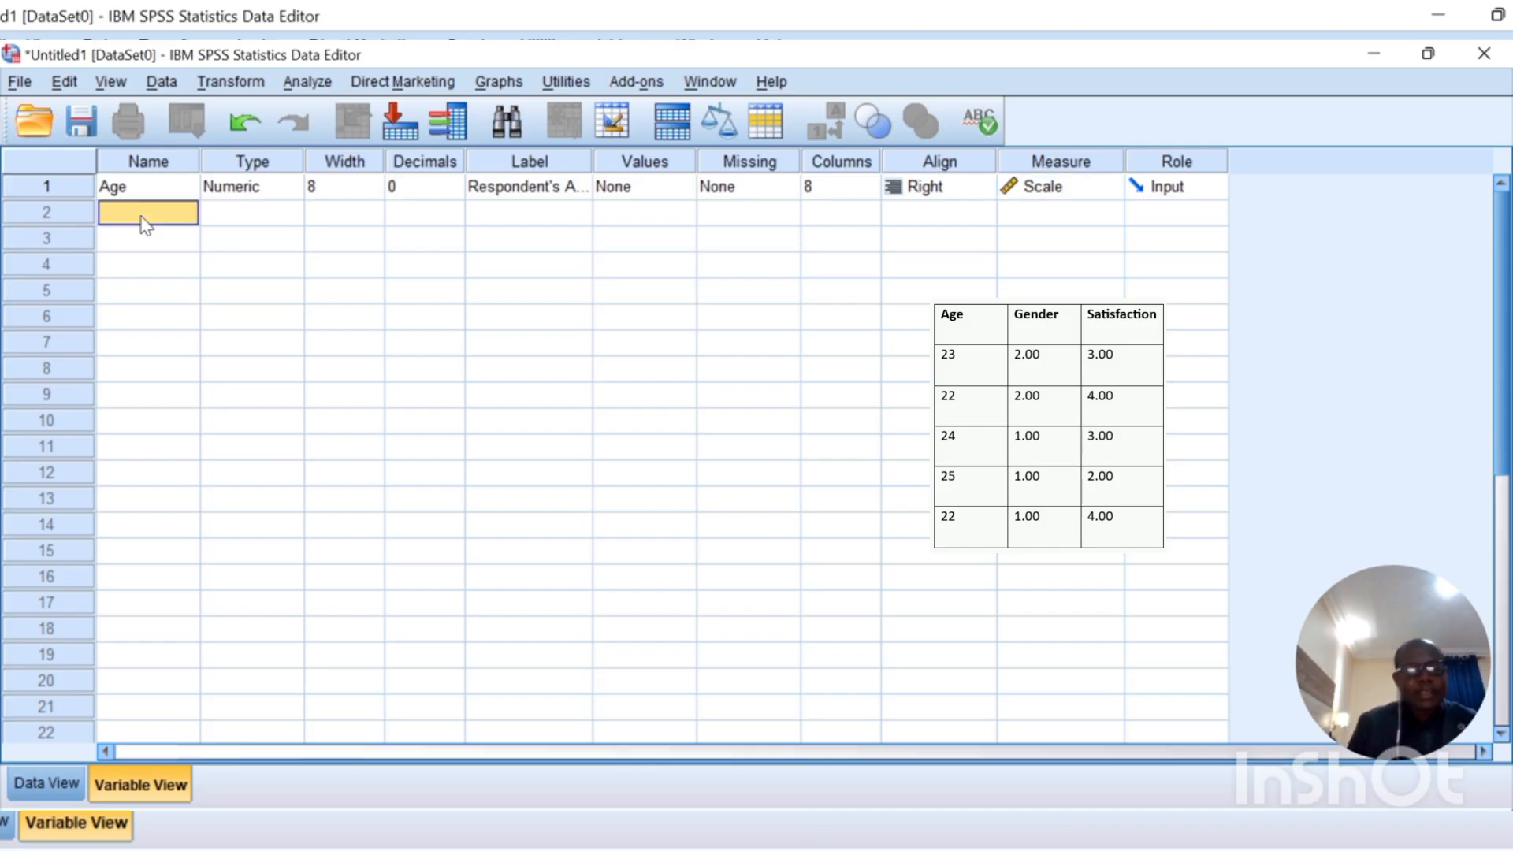
Step: Add a Gender variable in row 2, keeping the default Numeric type, width 8, 2 decimals
{"action": "left_click", "coordinate": [145, 215]}
{"action": "type", "text": "Ge"}
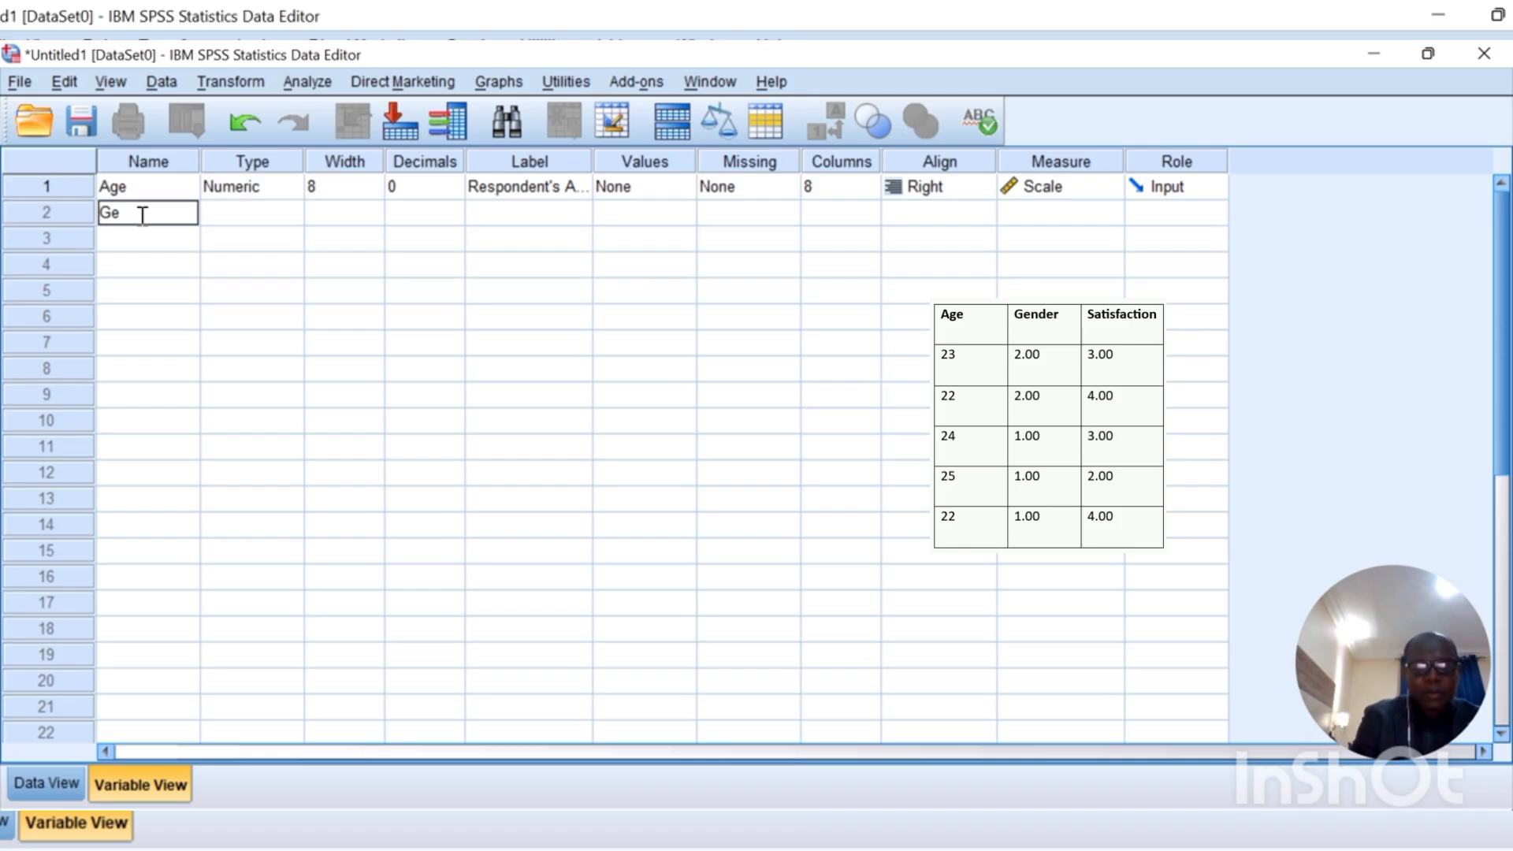
{"action": "type", "text": "nder"}
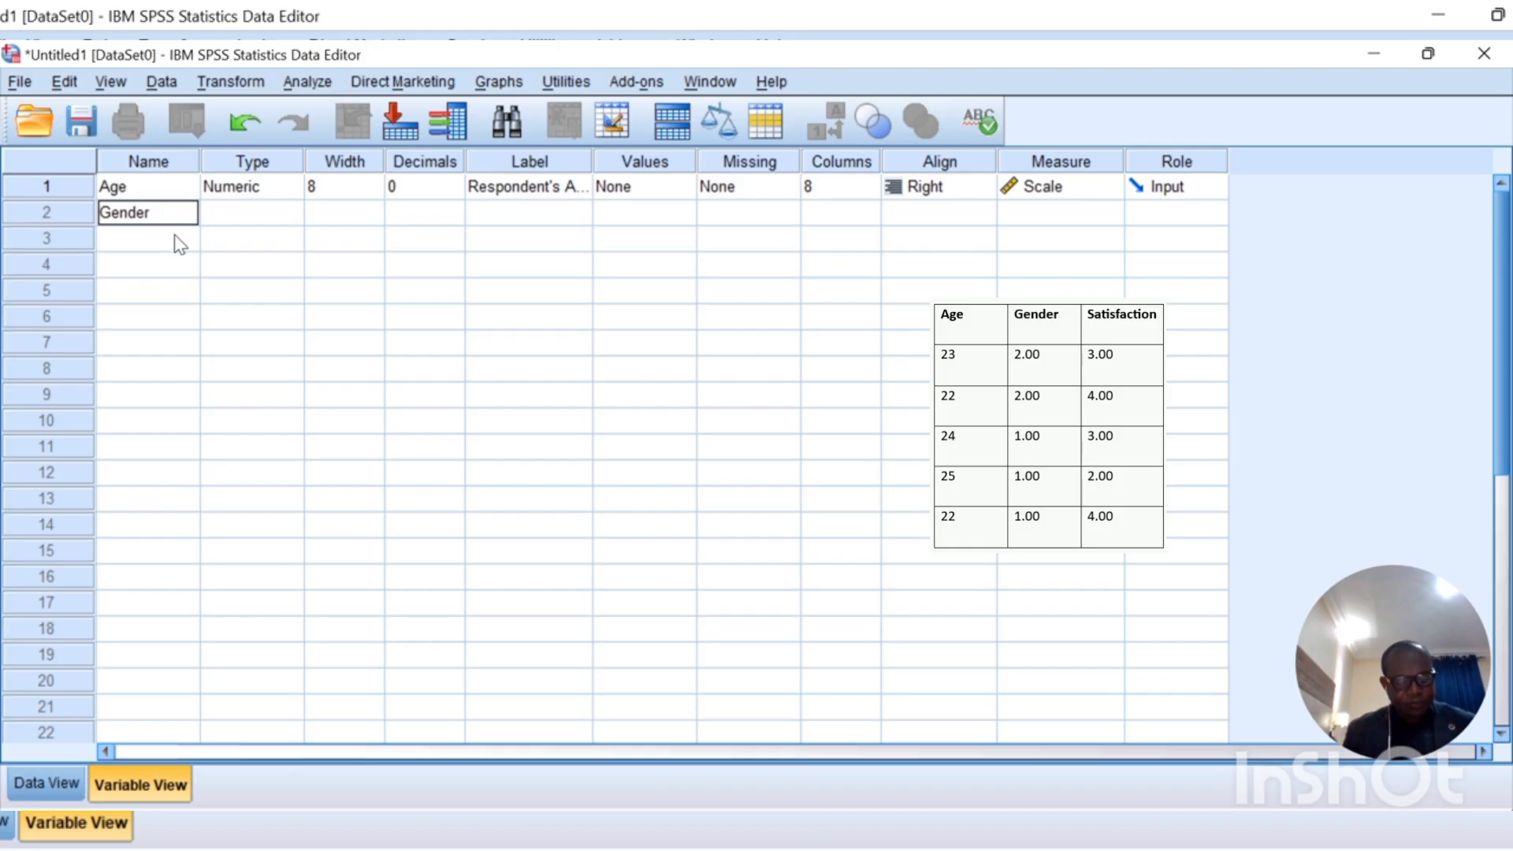
{"action": "left_click", "coordinate": [275, 223]}
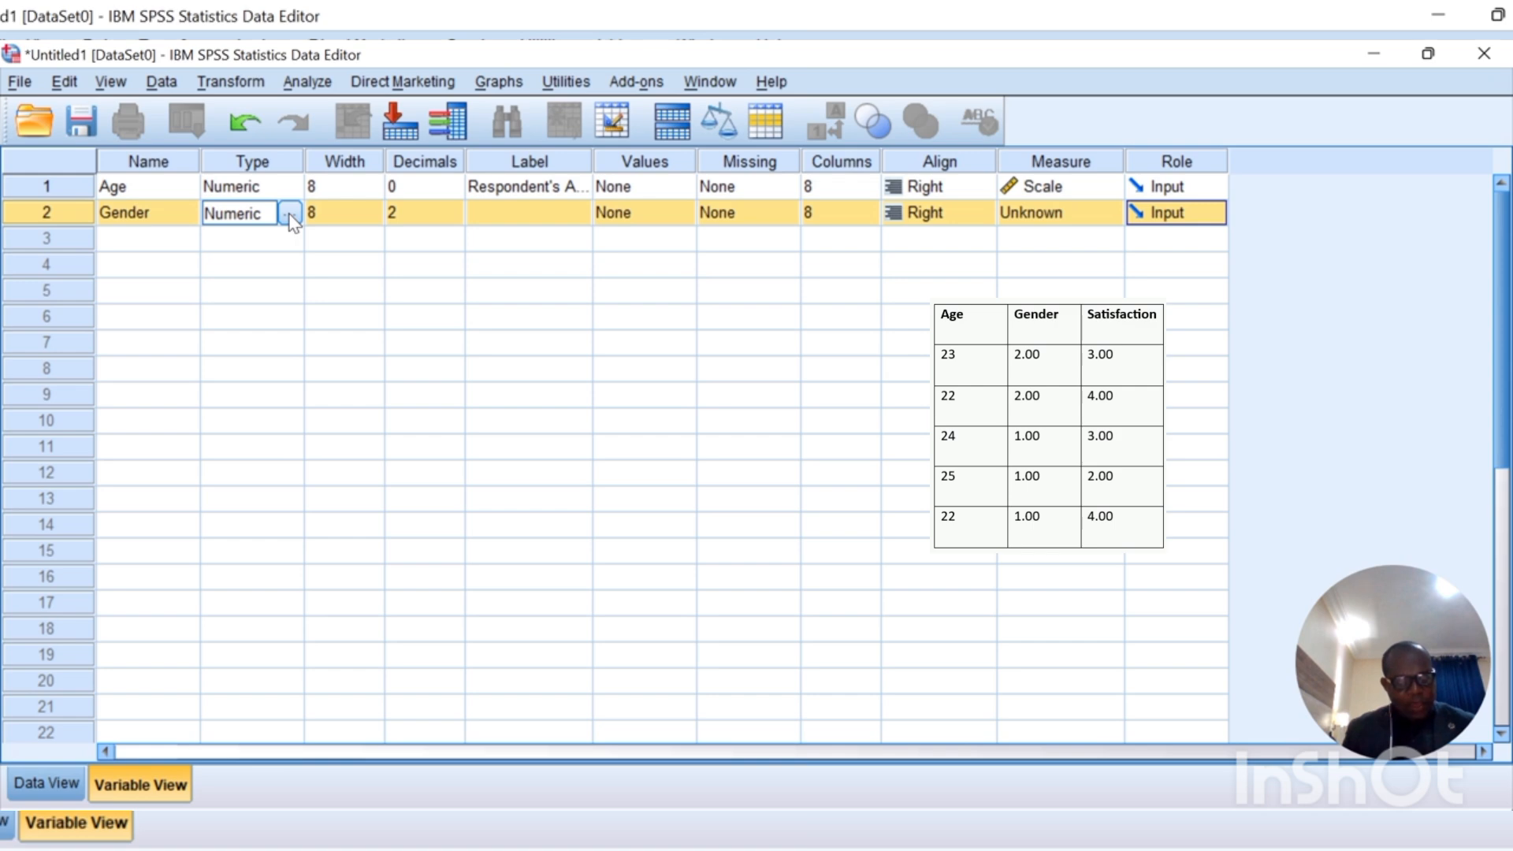
{"action": "left_click", "coordinate": [290, 214]}
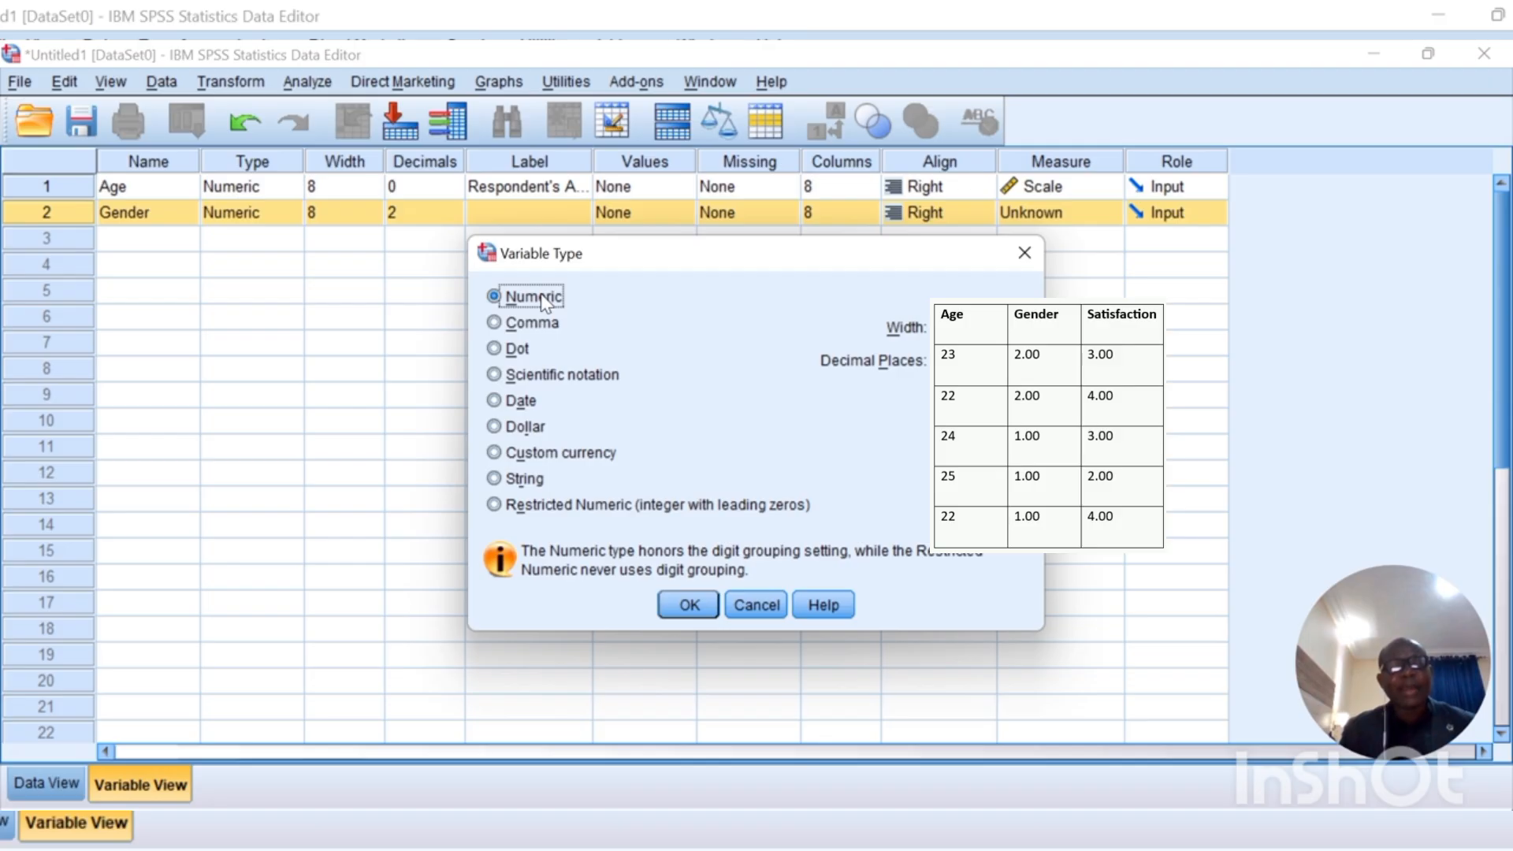
{"action": "left_click", "coordinate": [694, 603]}
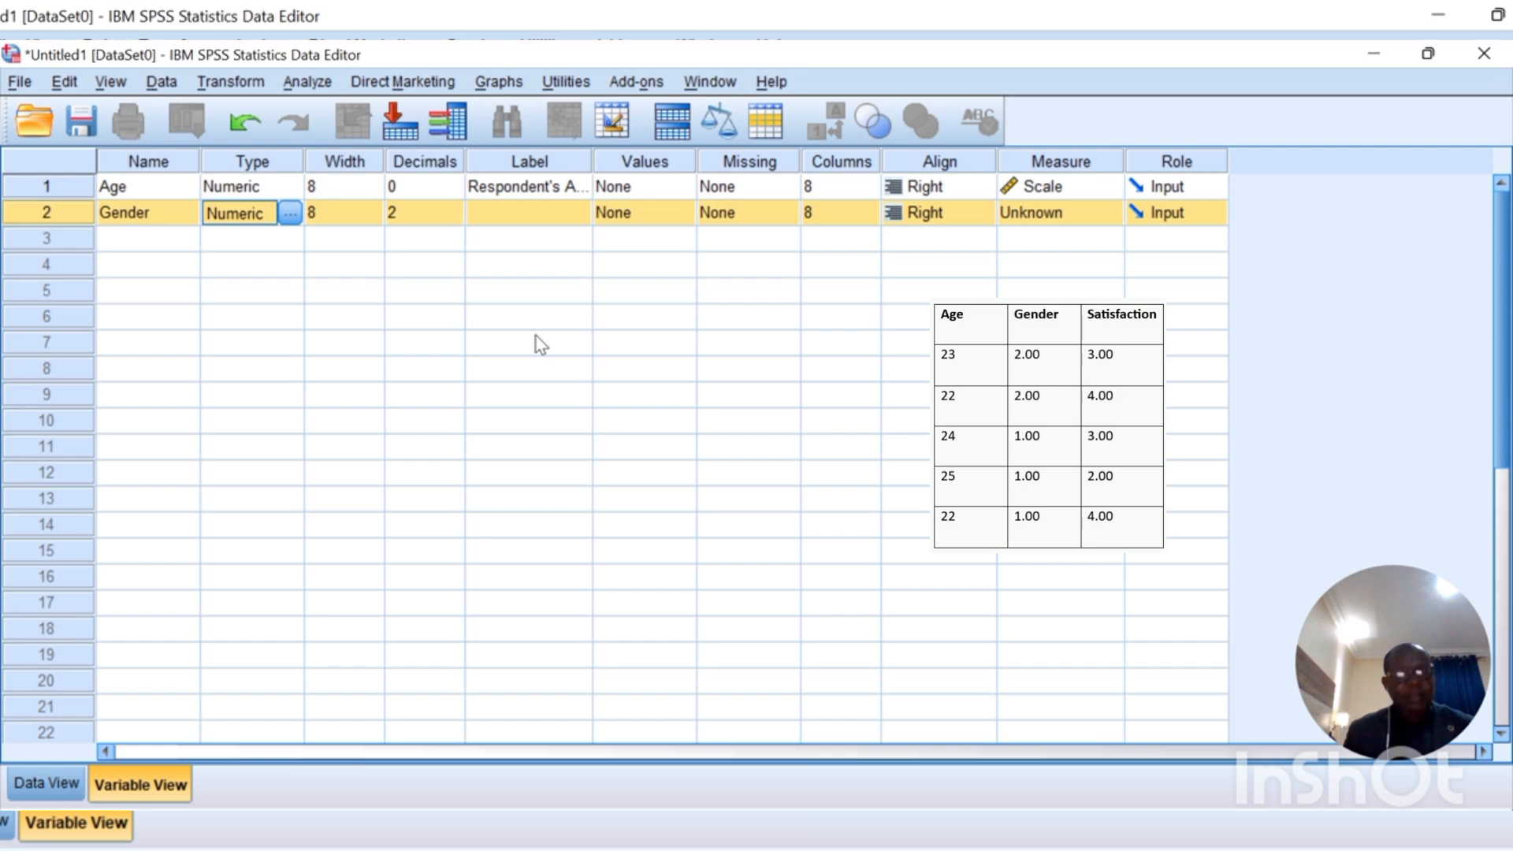
Step: Label Gender "Gender of Respondent" and set its measurement level to Nominal
{"action": "left_click", "coordinate": [523, 218]}
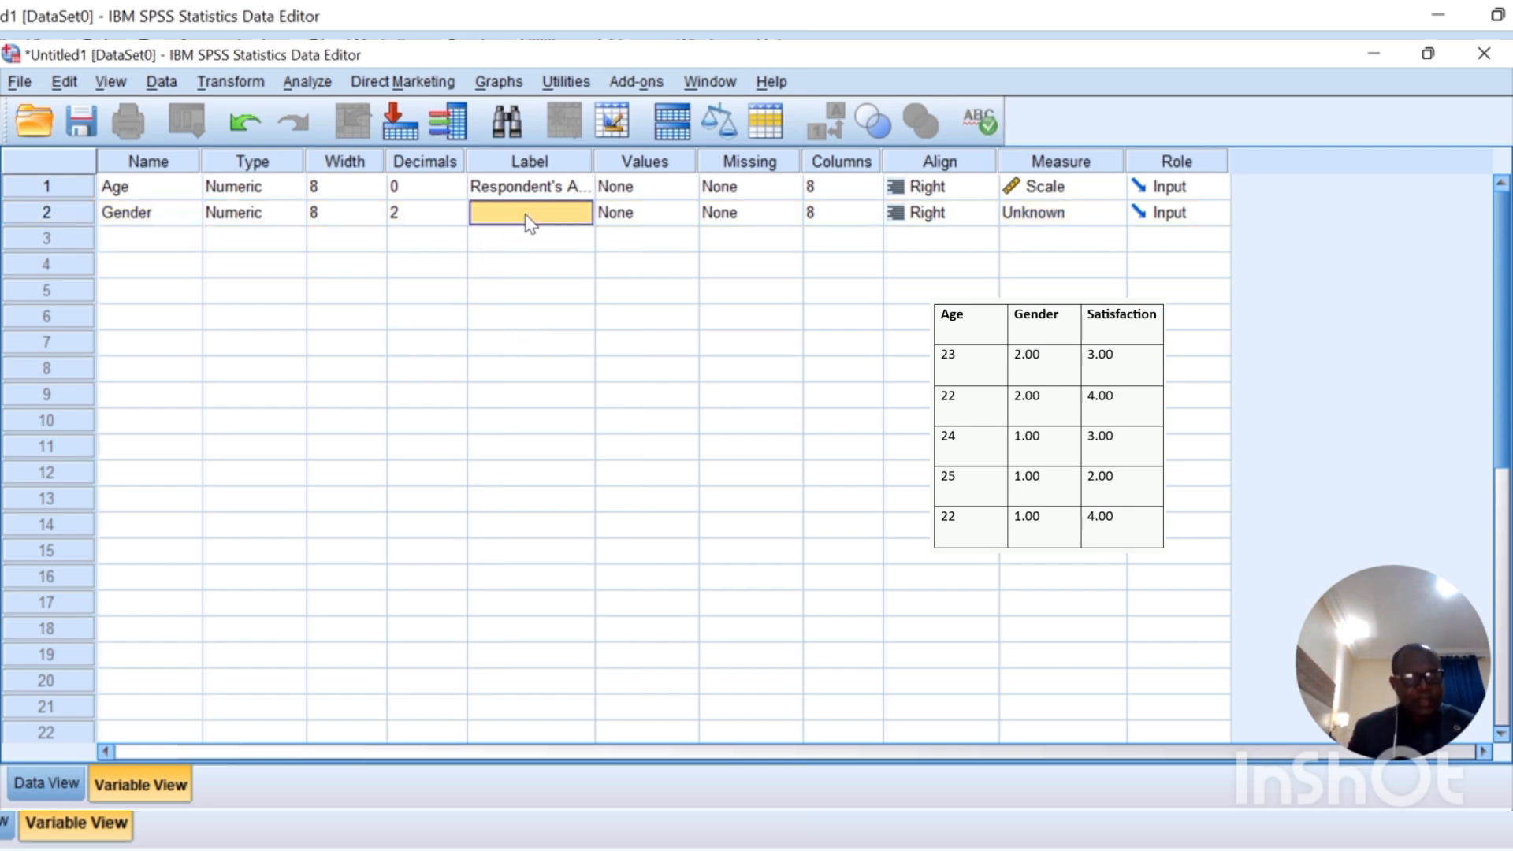
{"action": "double_click", "coordinate": [527, 218]}
{"action": "type", "text": "Ge"}
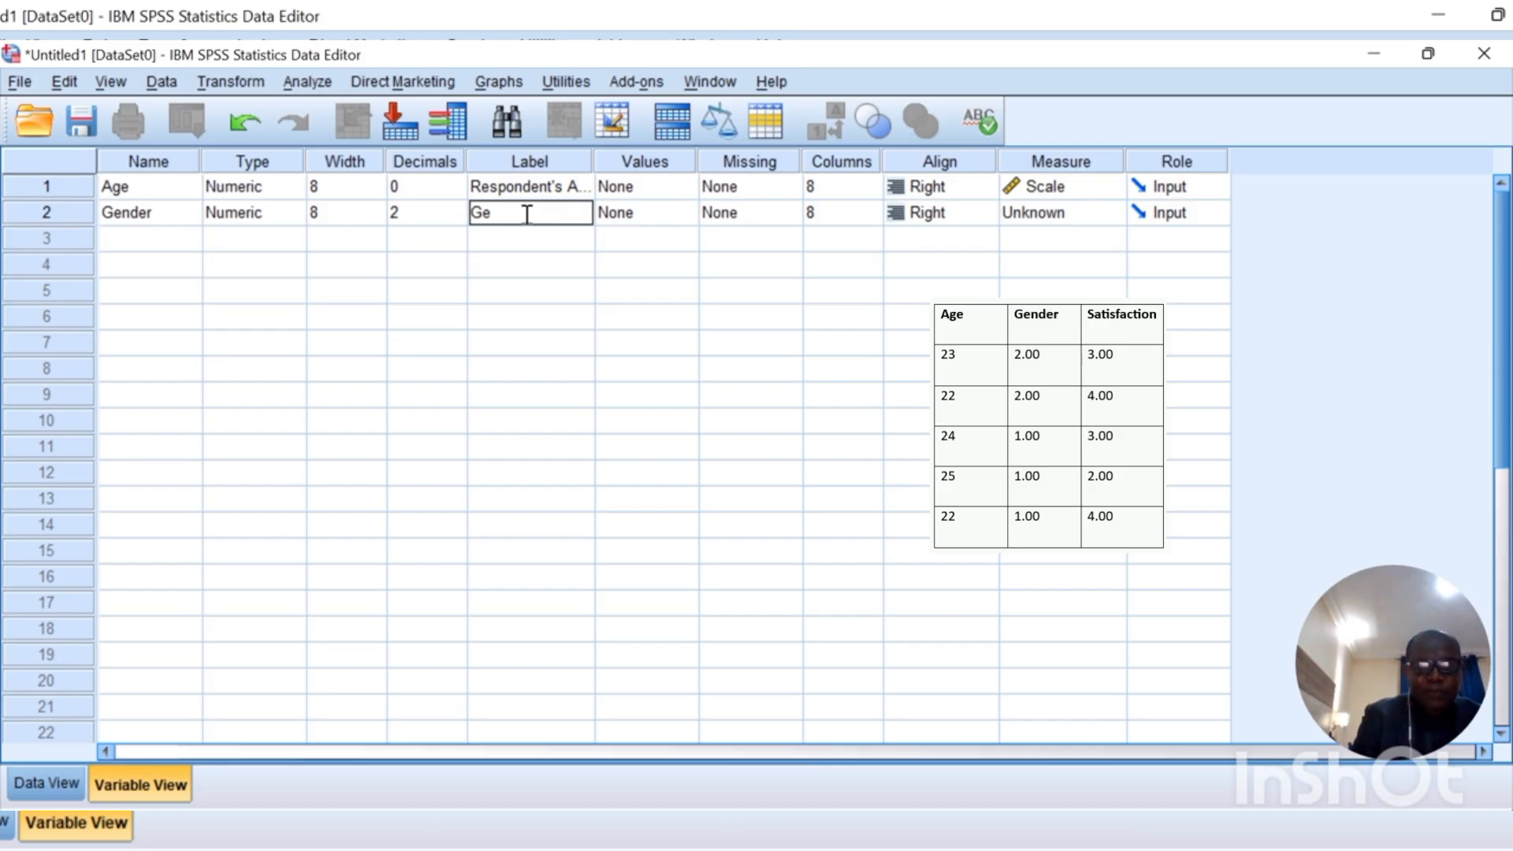
{"action": "type", "text": "nder"}
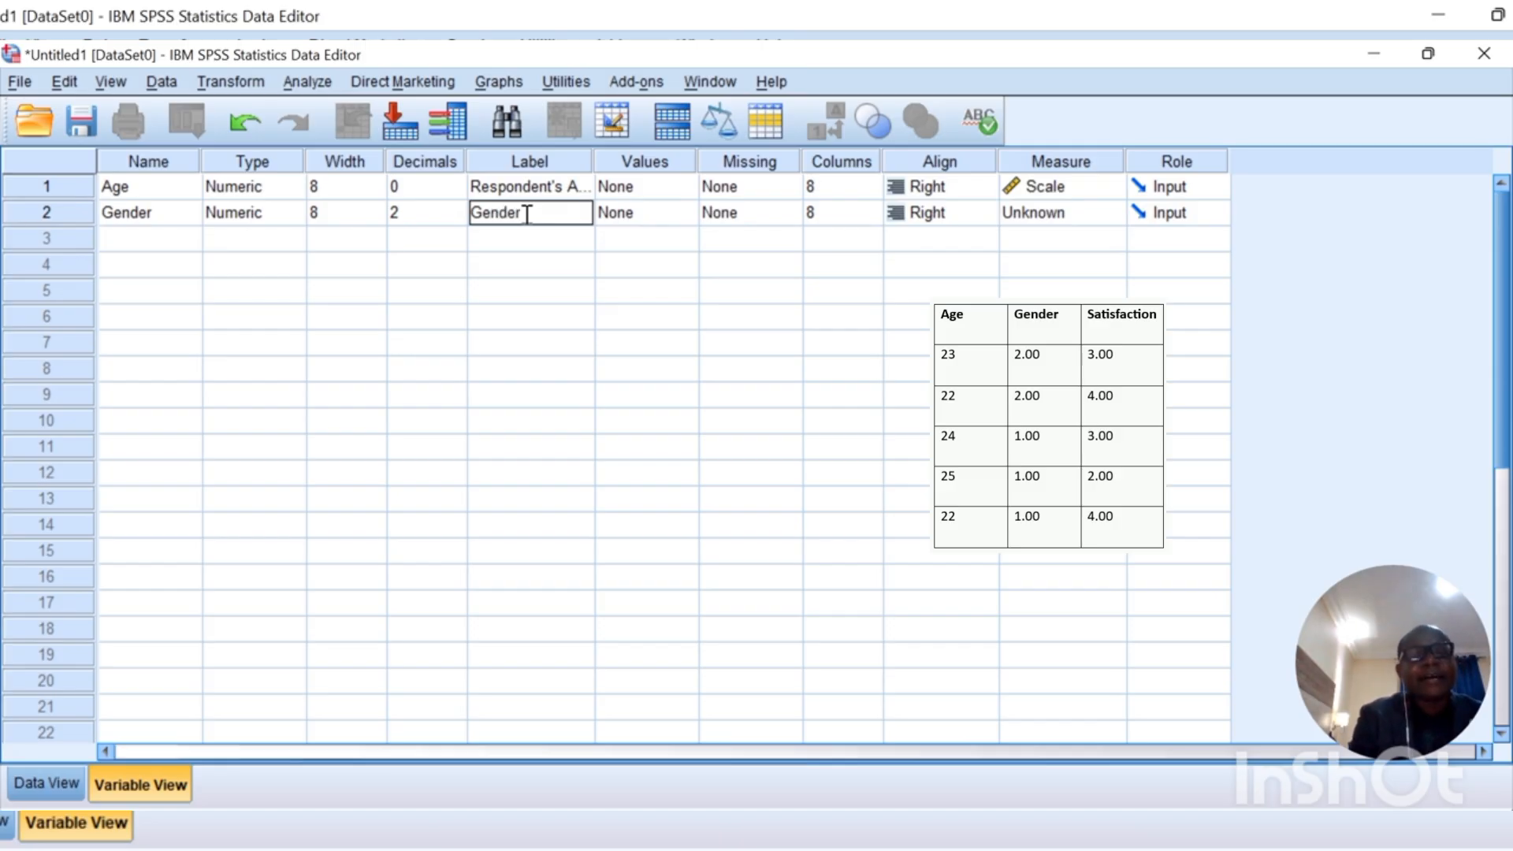
{"action": "type", "text": " o"}
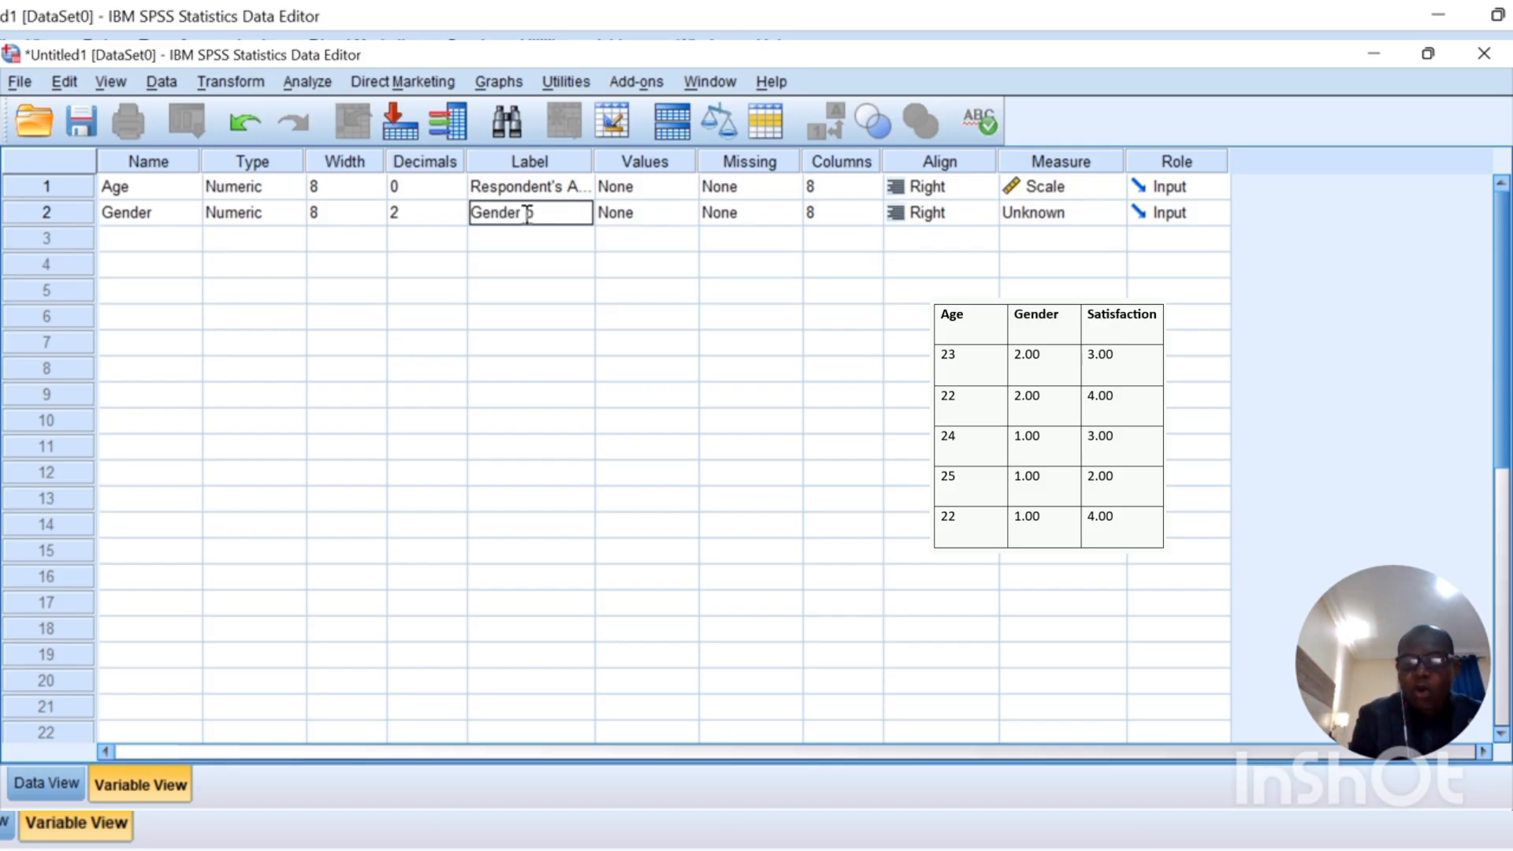
{"action": "type", "text": "f R"}
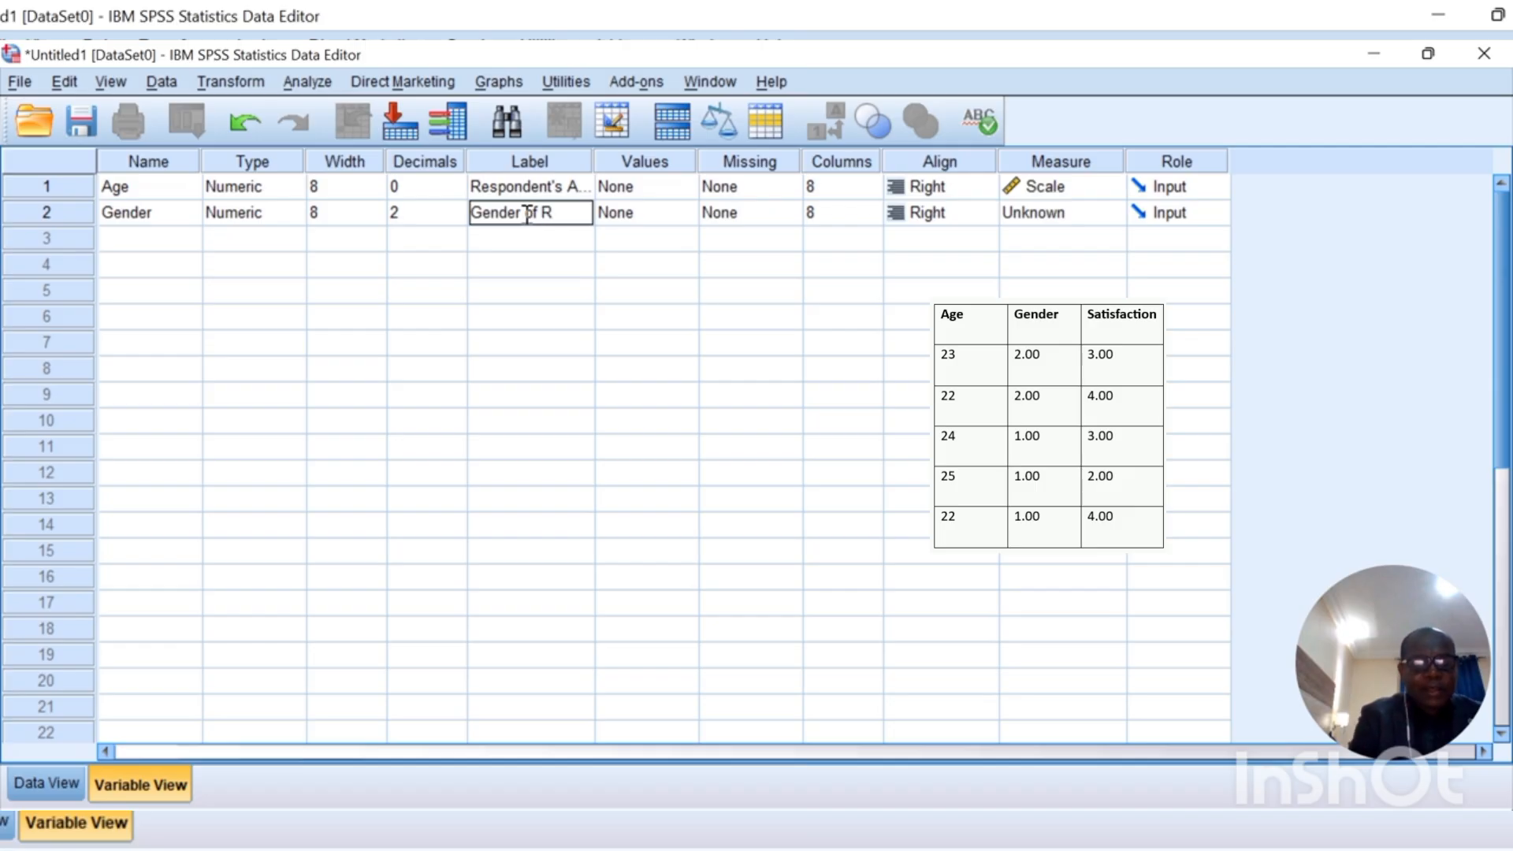
{"action": "type", "text": "espondent"}
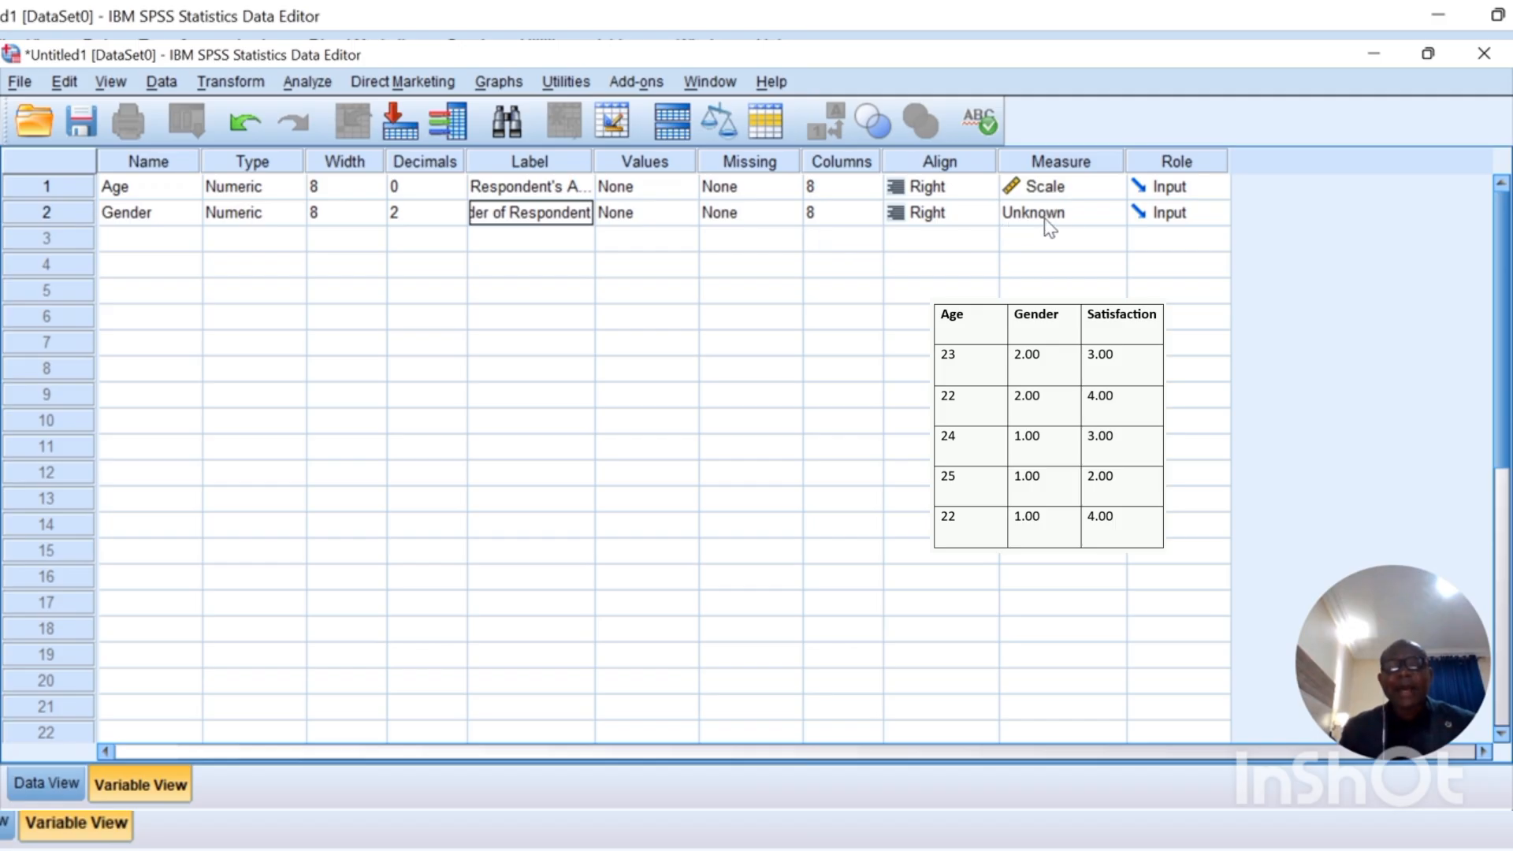
{"action": "left_click", "coordinate": [1103, 215]}
{"action": "left_click", "coordinate": [1098, 286]}
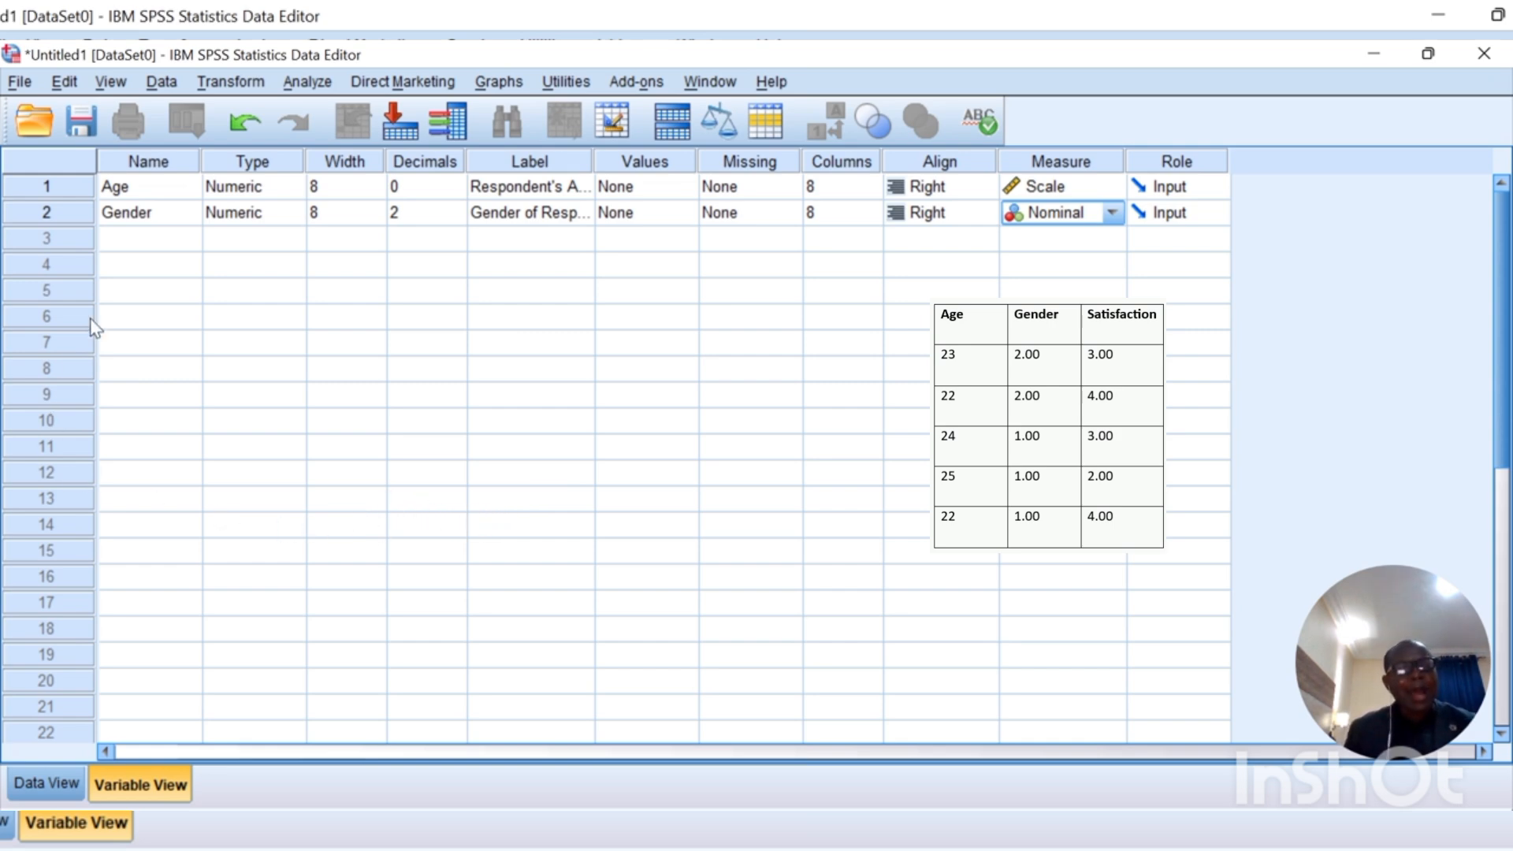
Step: Start typing the third variable's name "Sta" in row 3
{"action": "left_click", "coordinate": [152, 252]}
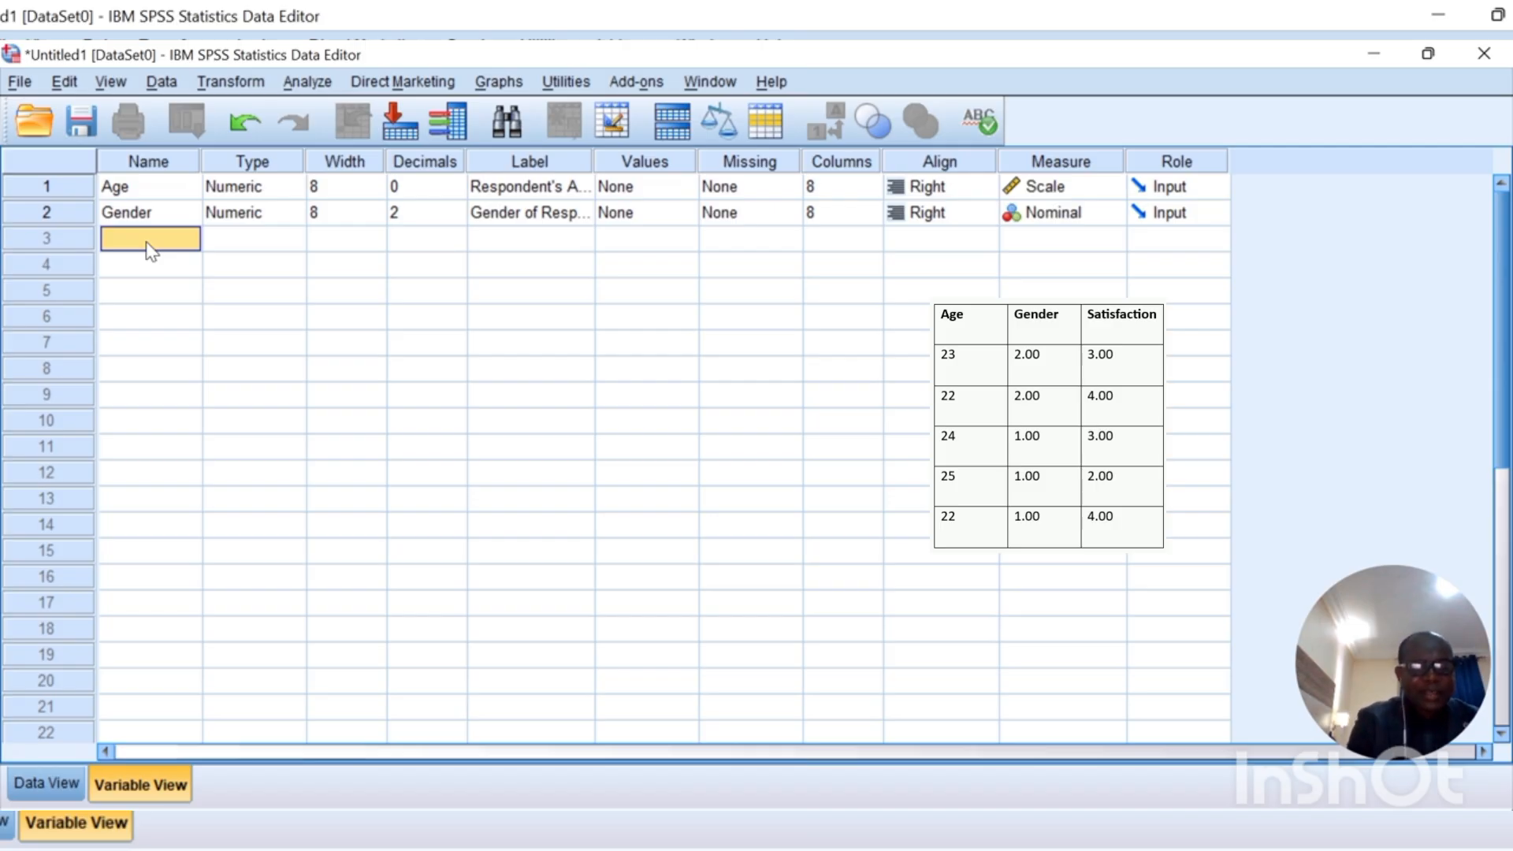
{"action": "double_click", "coordinate": [148, 244]}
{"action": "type", "text": "S"}
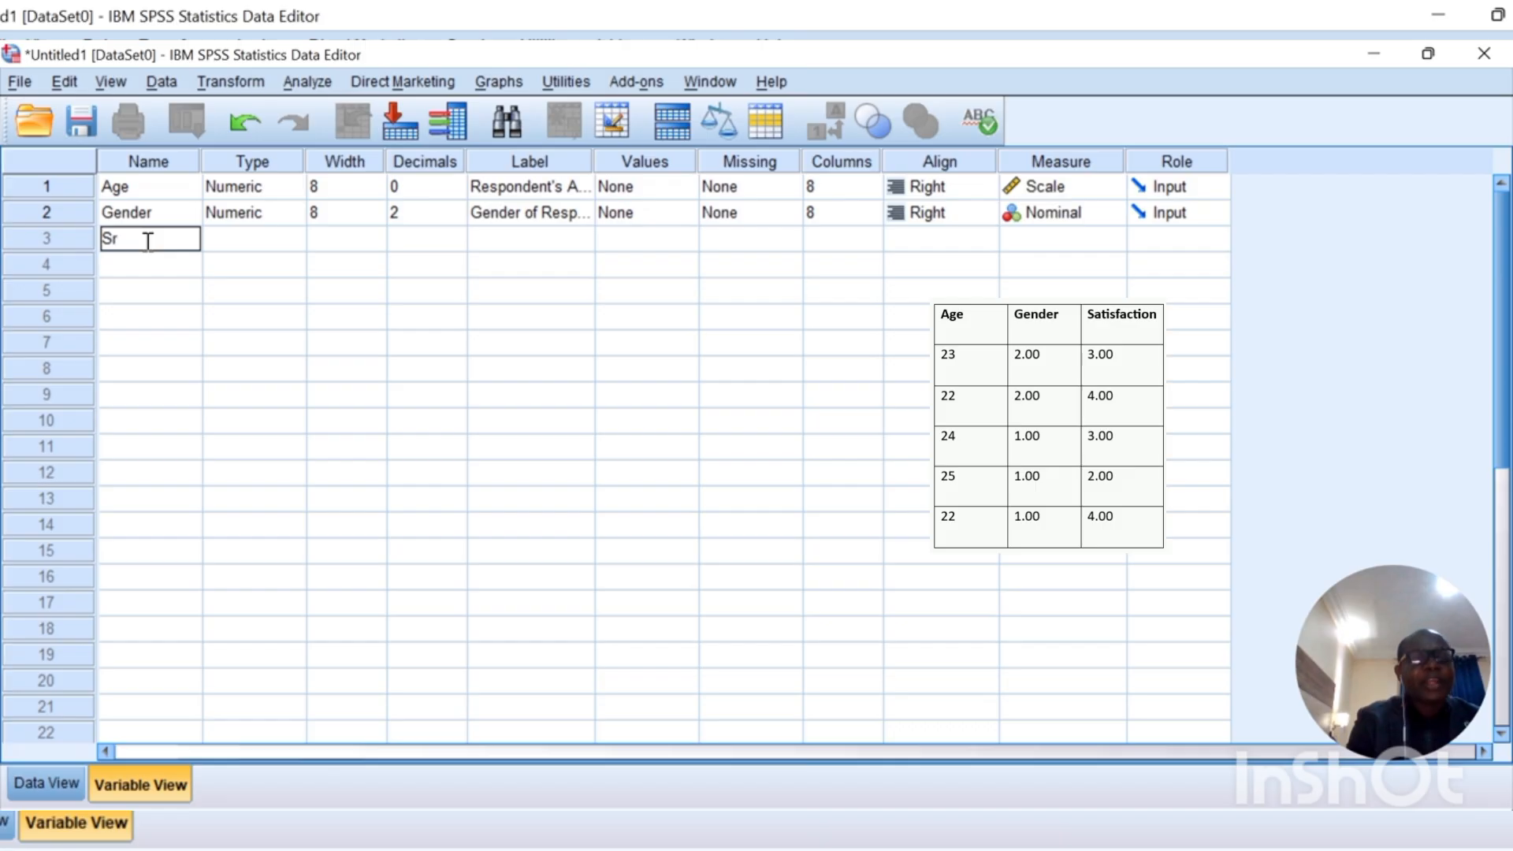
{"action": "type", "text": "ta"}
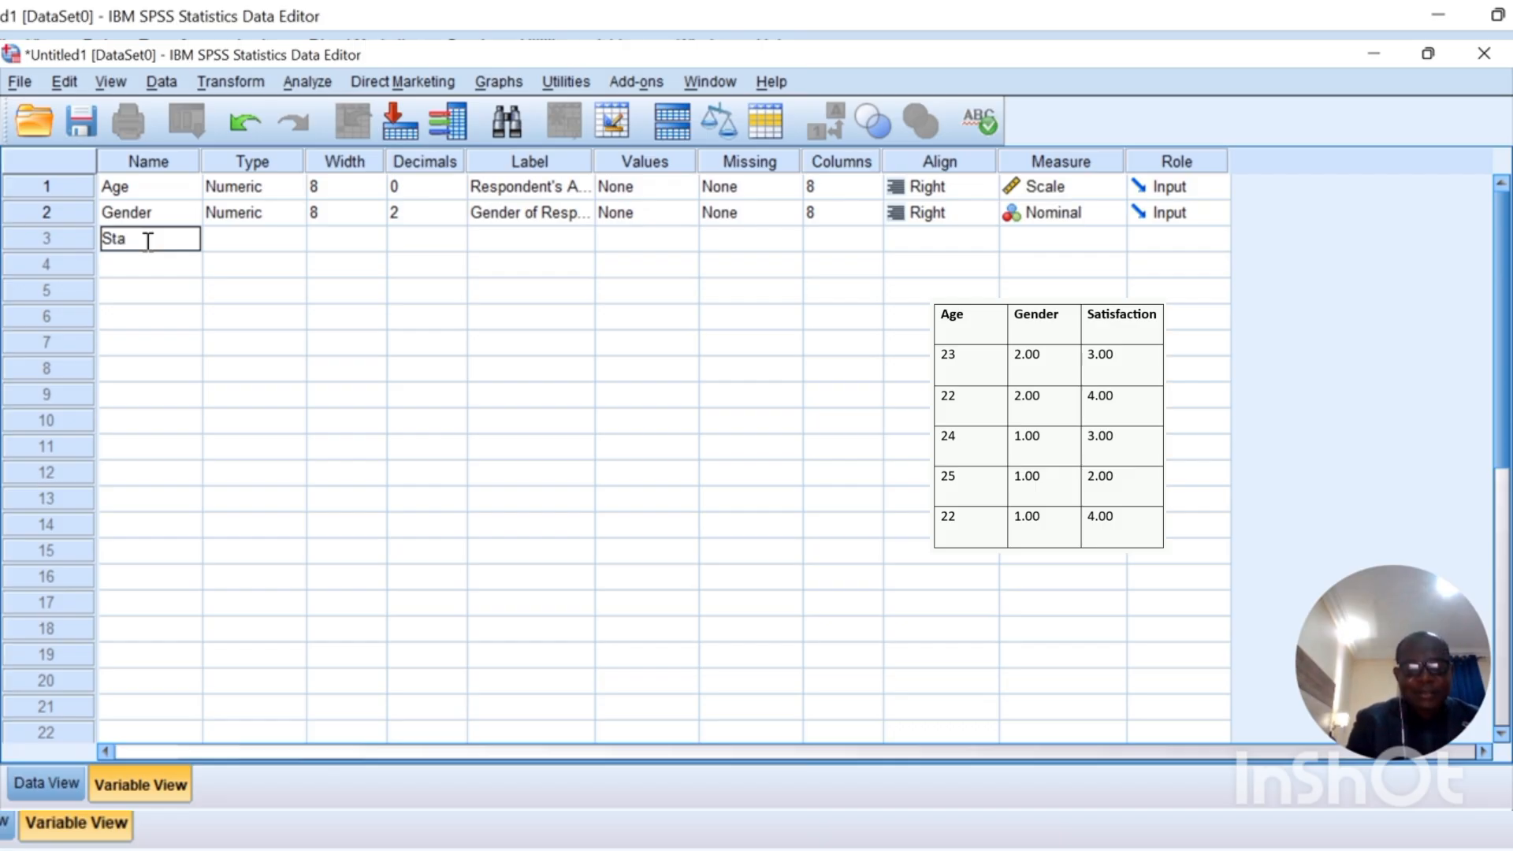
Step: Correct the typo and finish spelling the third variable's name as Satisfaction
{"action": "key", "text": "BackSpace"}
{"action": "key", "text": "BackSpace"}
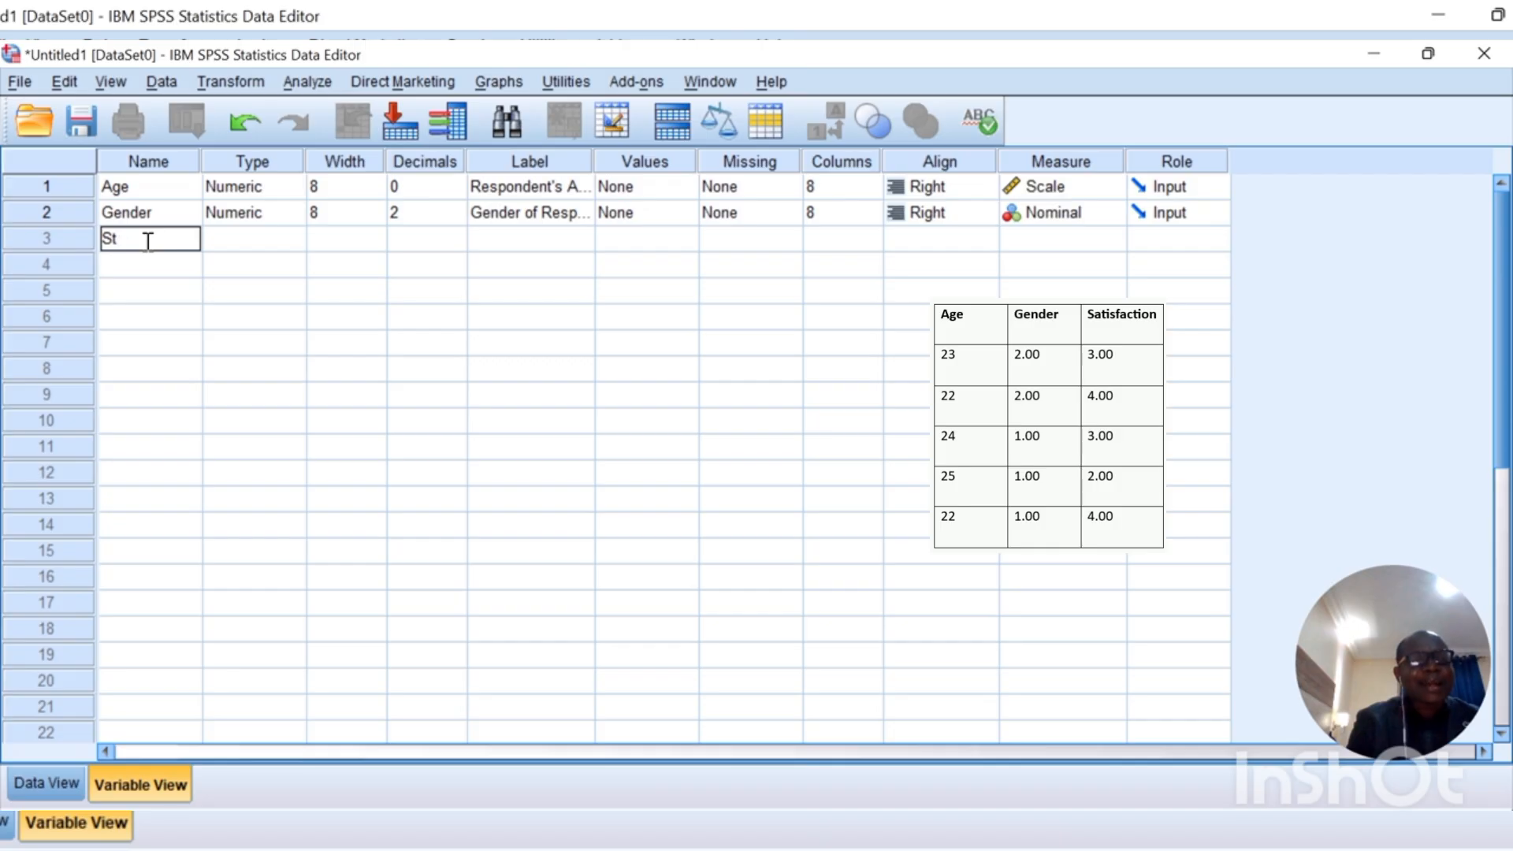
{"action": "type", "text": "atis"}
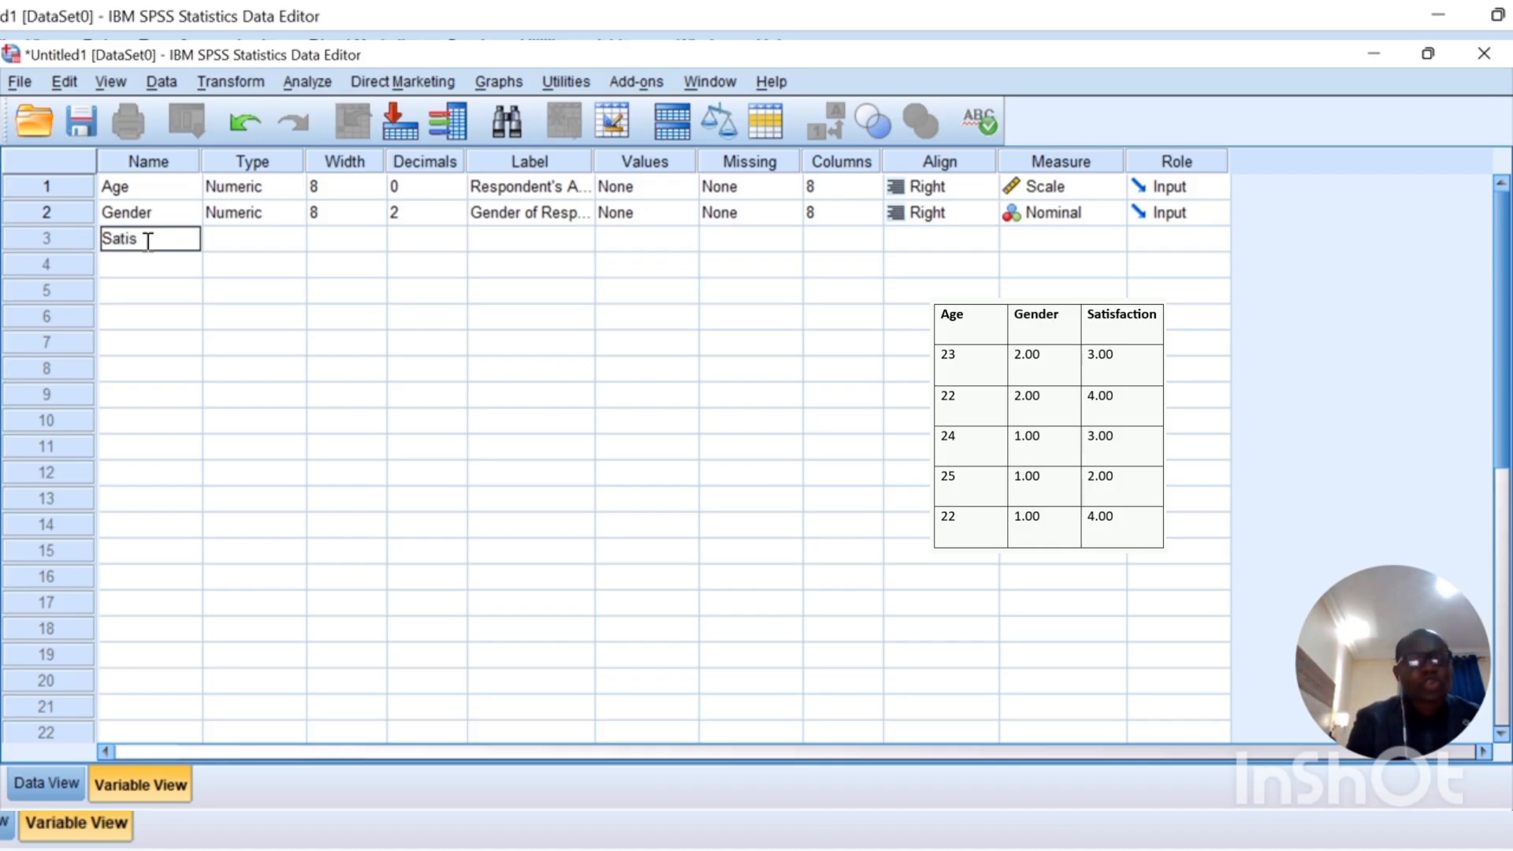
{"action": "type", "text": "f"}
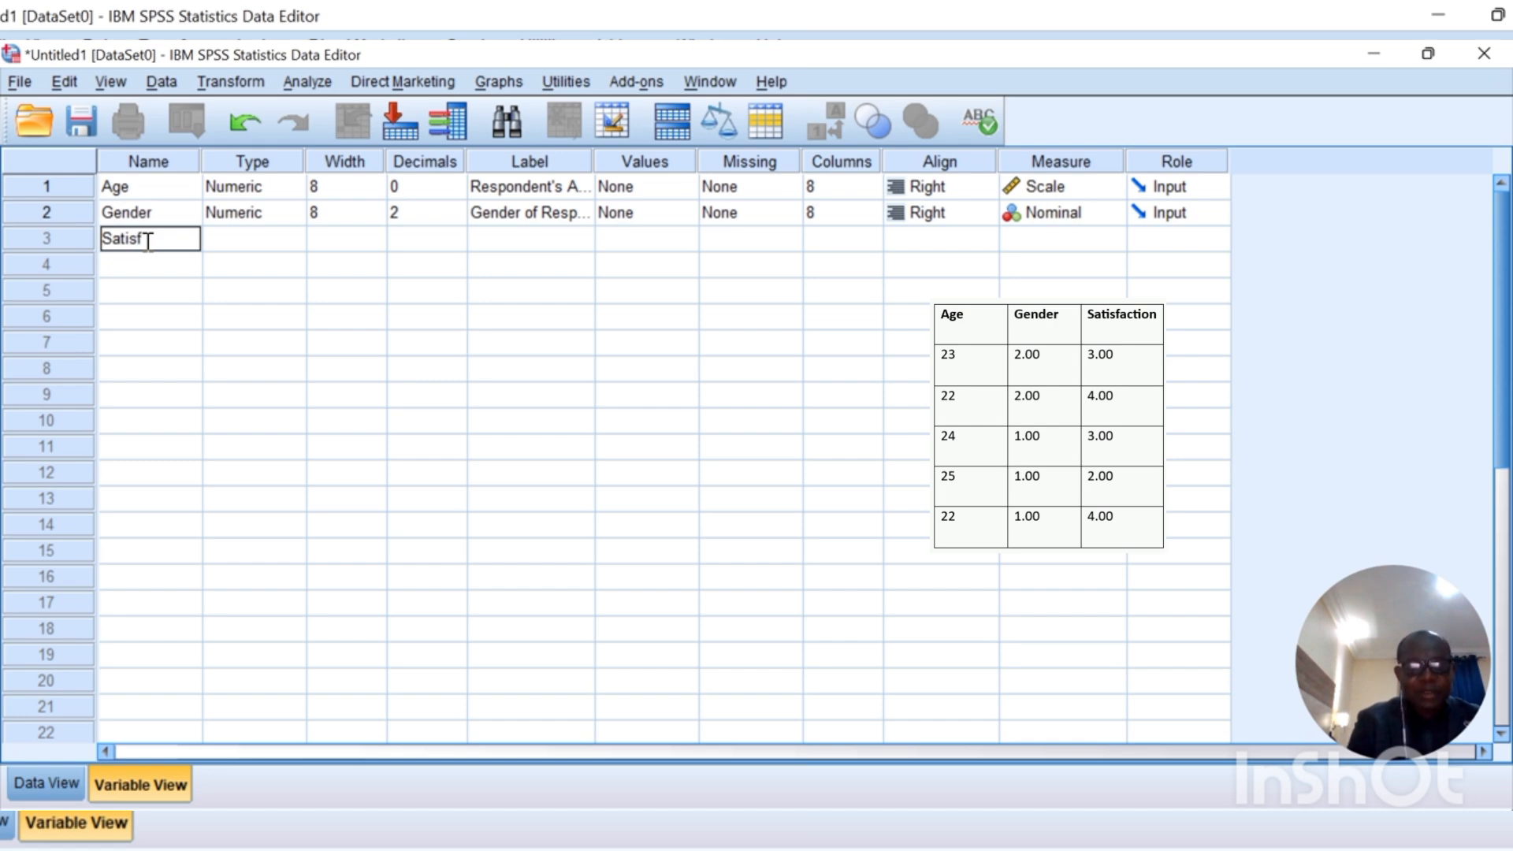
{"action": "type", "text": "ac"}
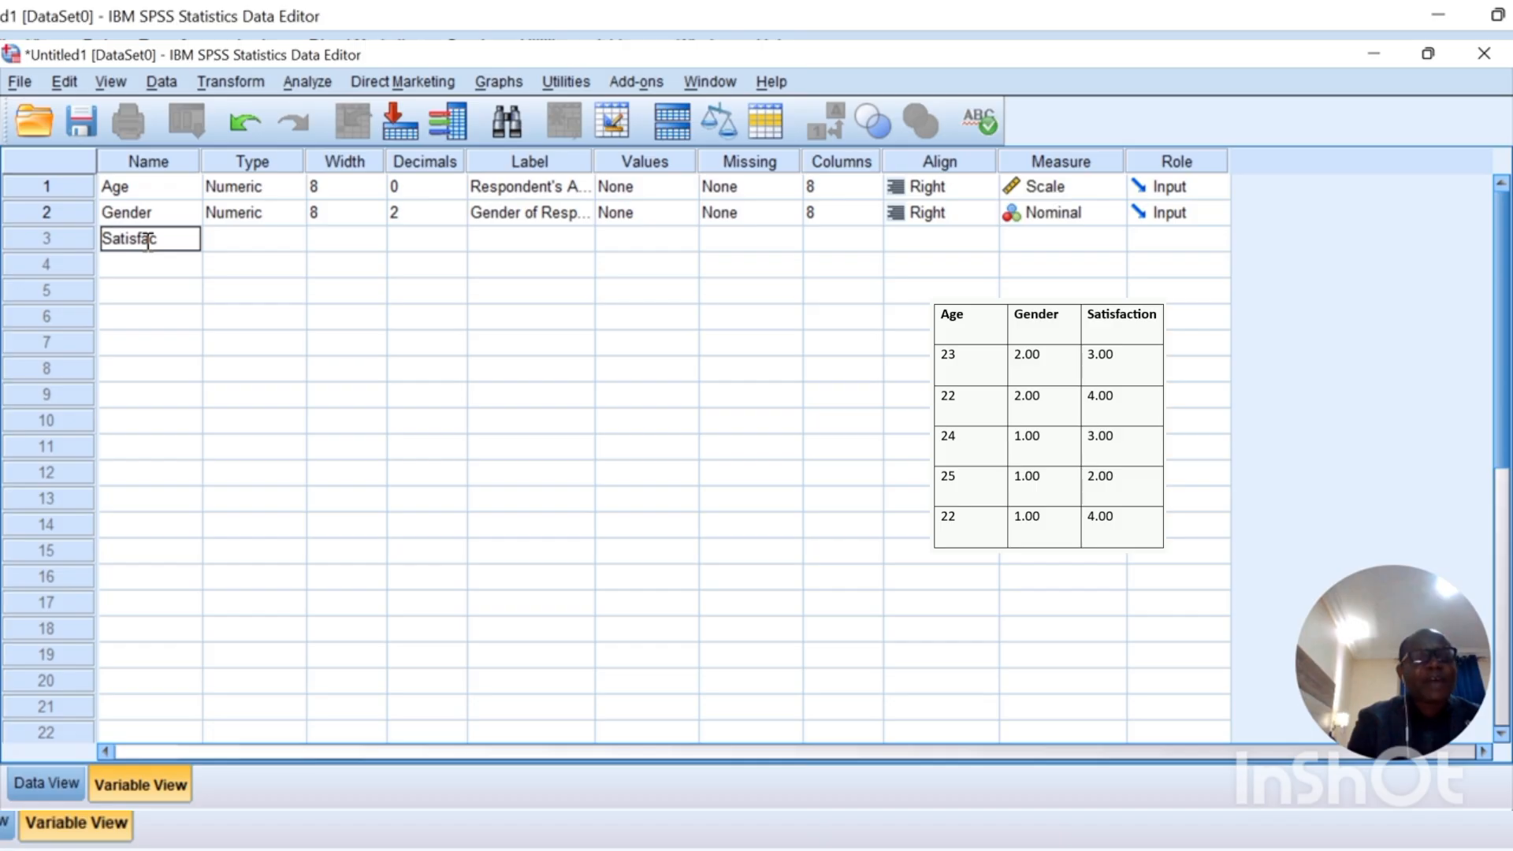
{"action": "type", "text": "ti"}
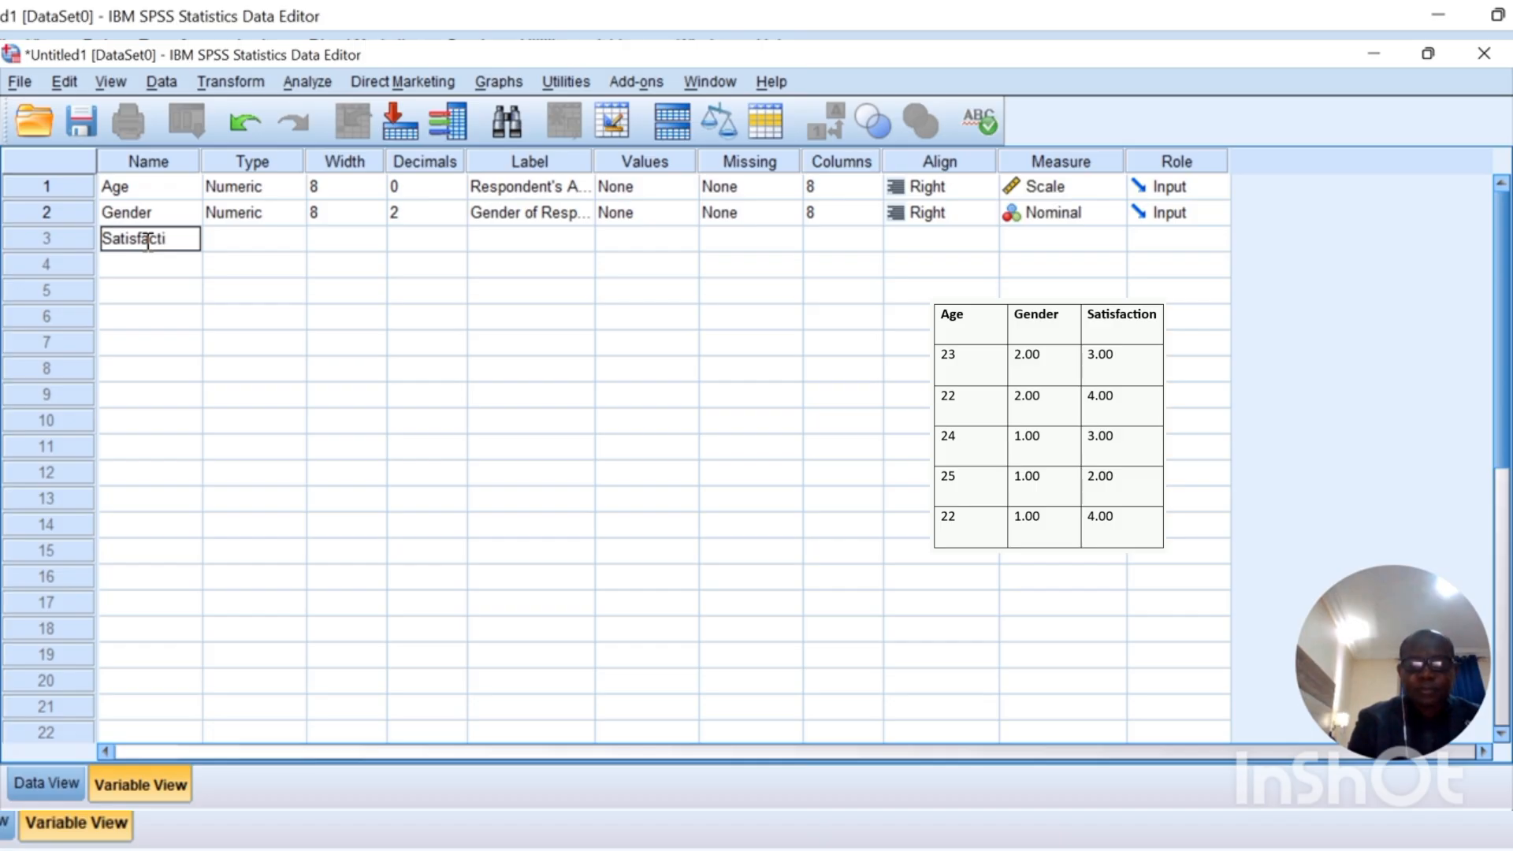
{"action": "type", "text": "on"}
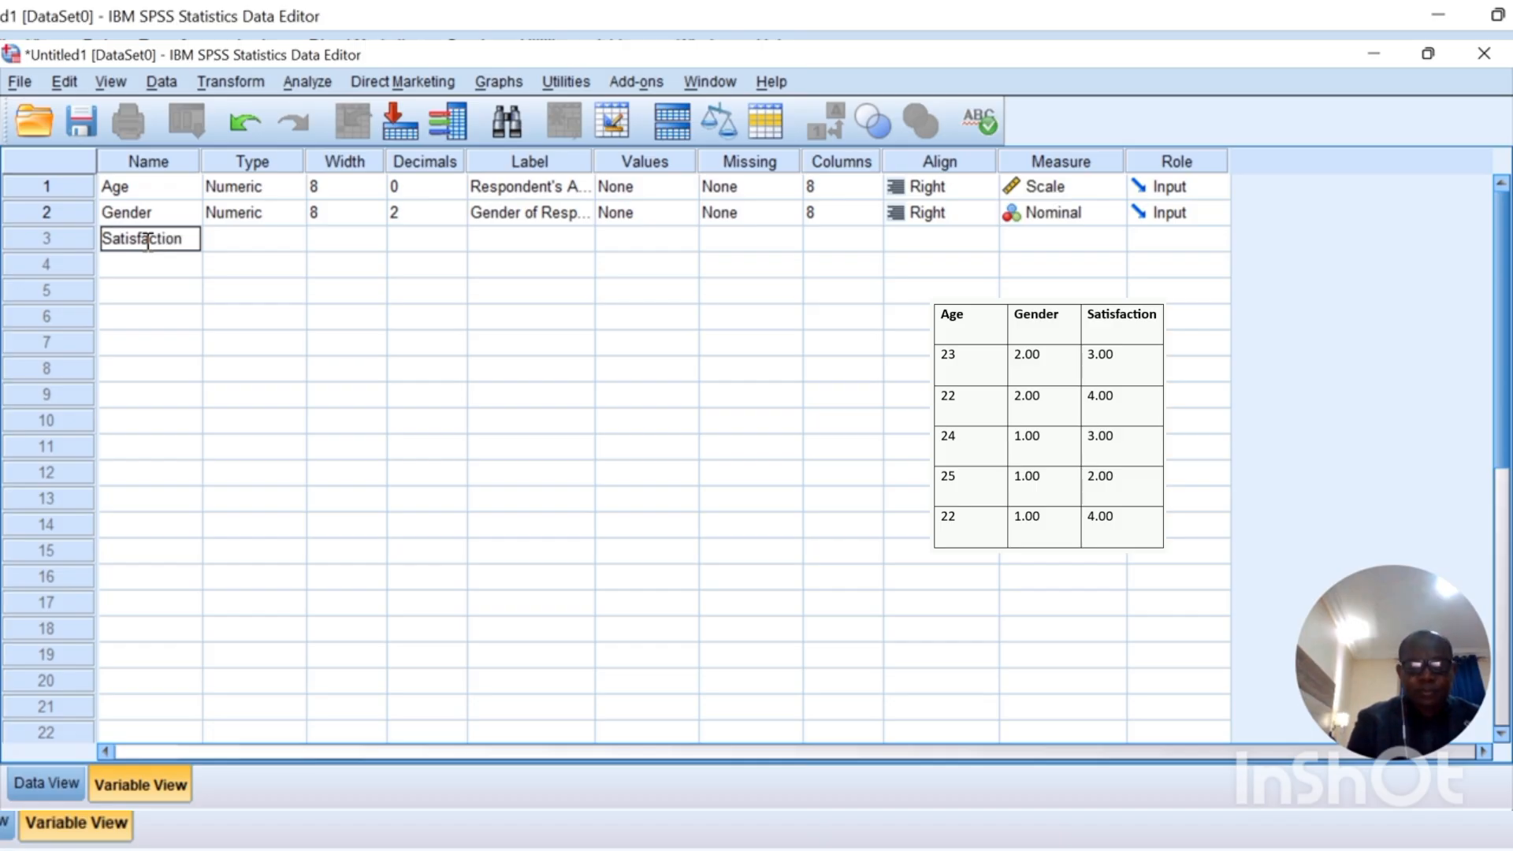
Step: Commit Satisfaction and confirm its Numeric type in the Variable Type dialog
{"action": "left_click", "coordinate": [282, 241]}
{"action": "left_click", "coordinate": [292, 241]}
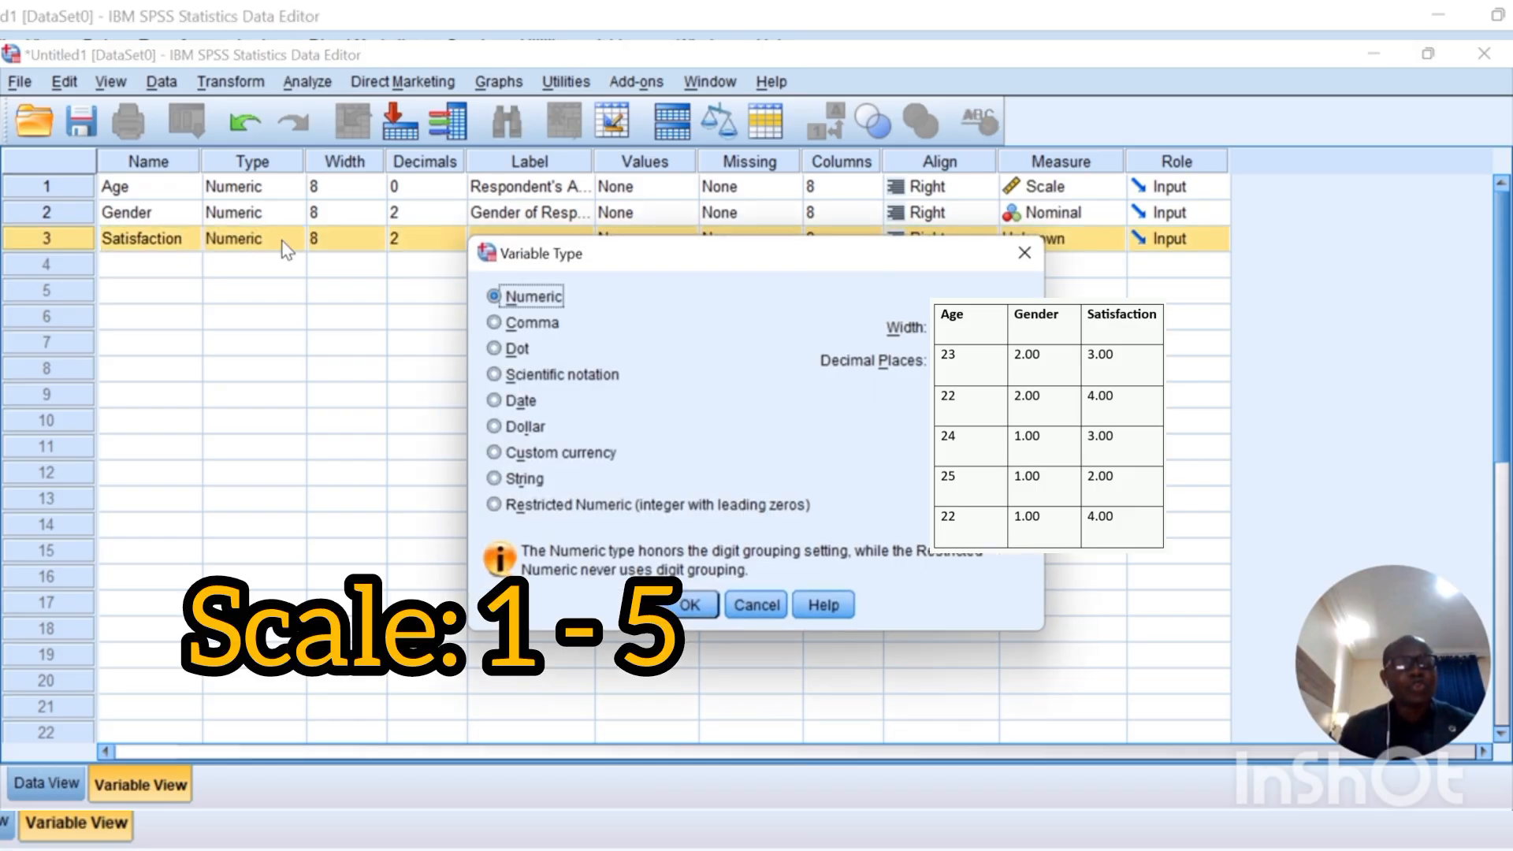
{"action": "left_click", "coordinate": [688, 605]}
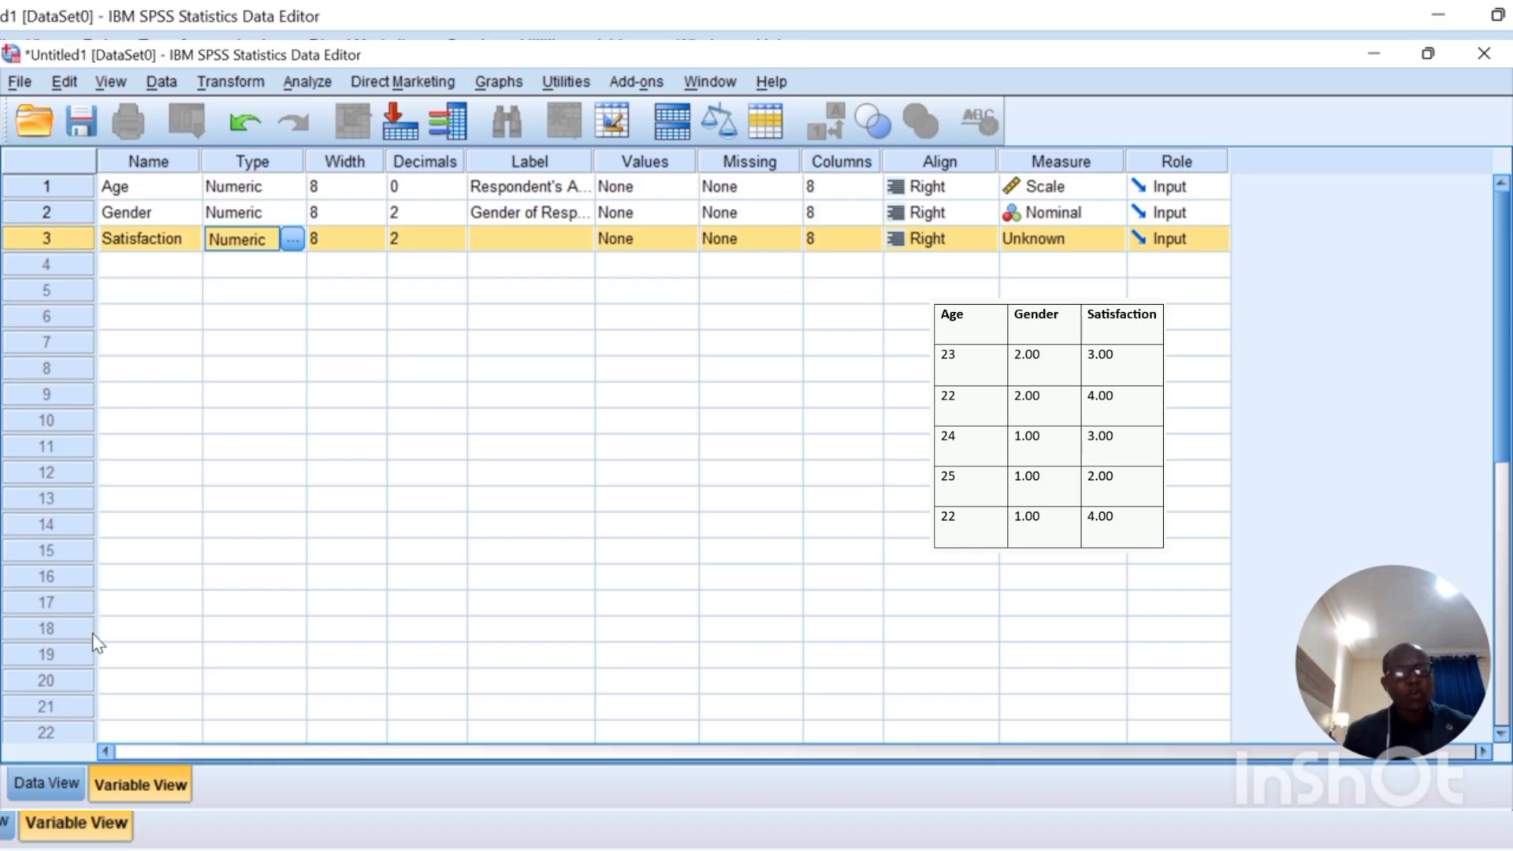
Step: Set Satisfaction's measure to Ordinal and switch to the Data View grid
{"action": "left_click", "coordinate": [1109, 246]}
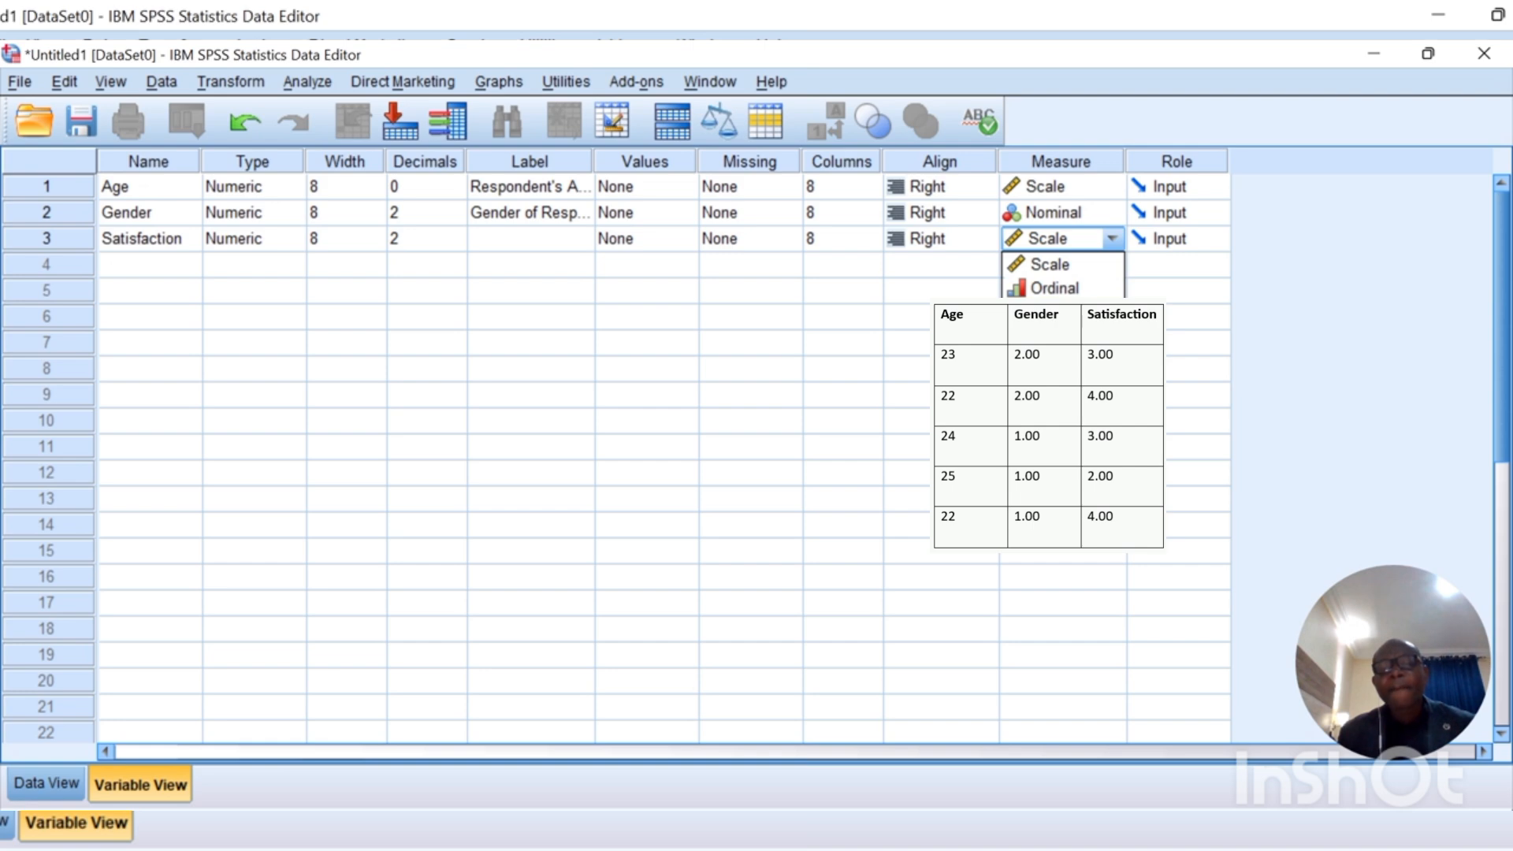
{"action": "left_click", "coordinate": [1064, 290]}
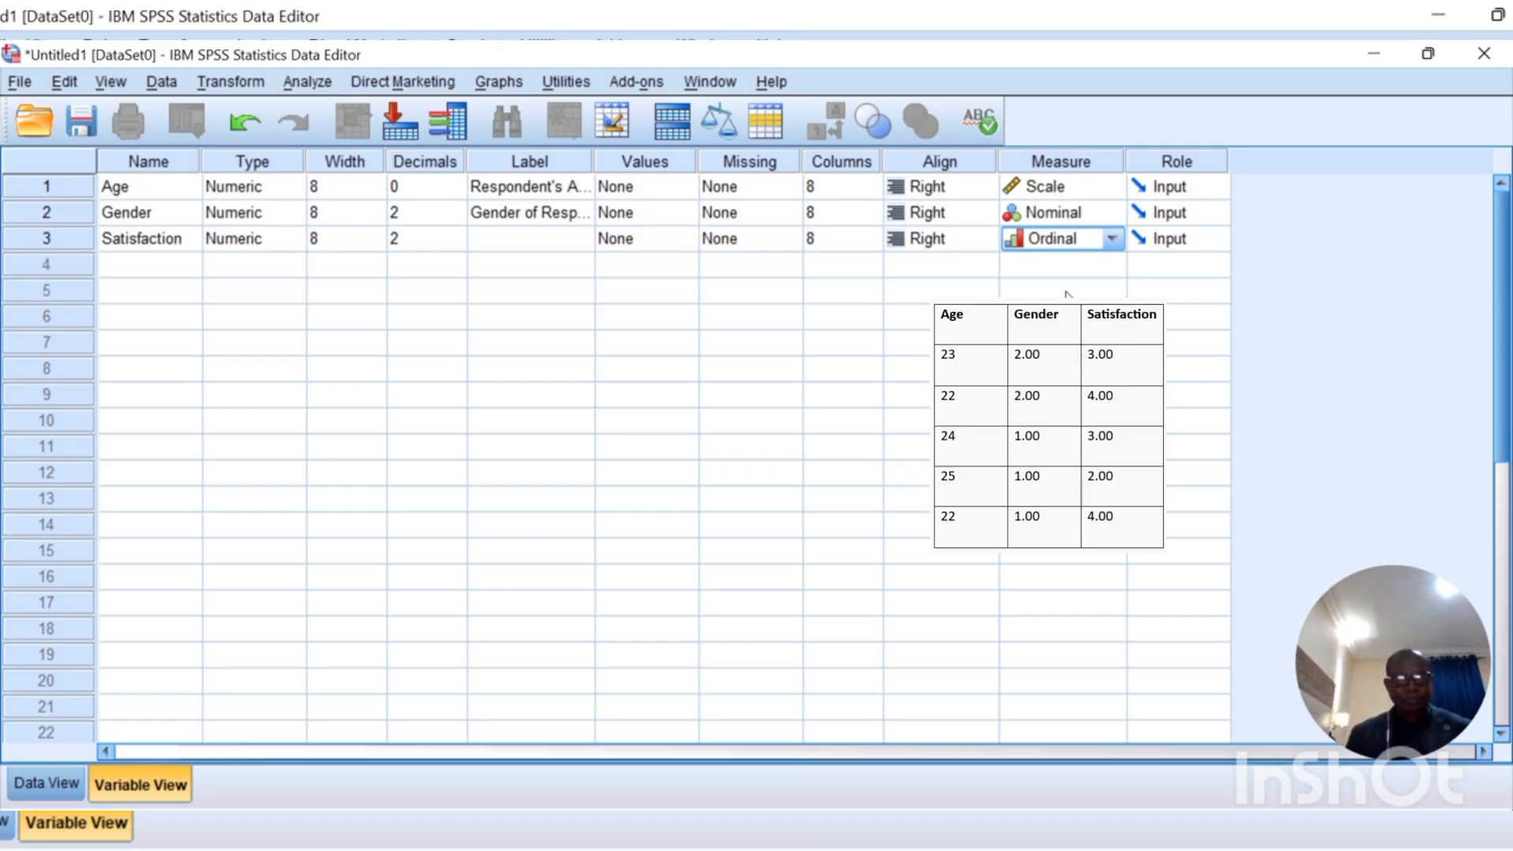
{"action": "left_click", "coordinate": [39, 783]}
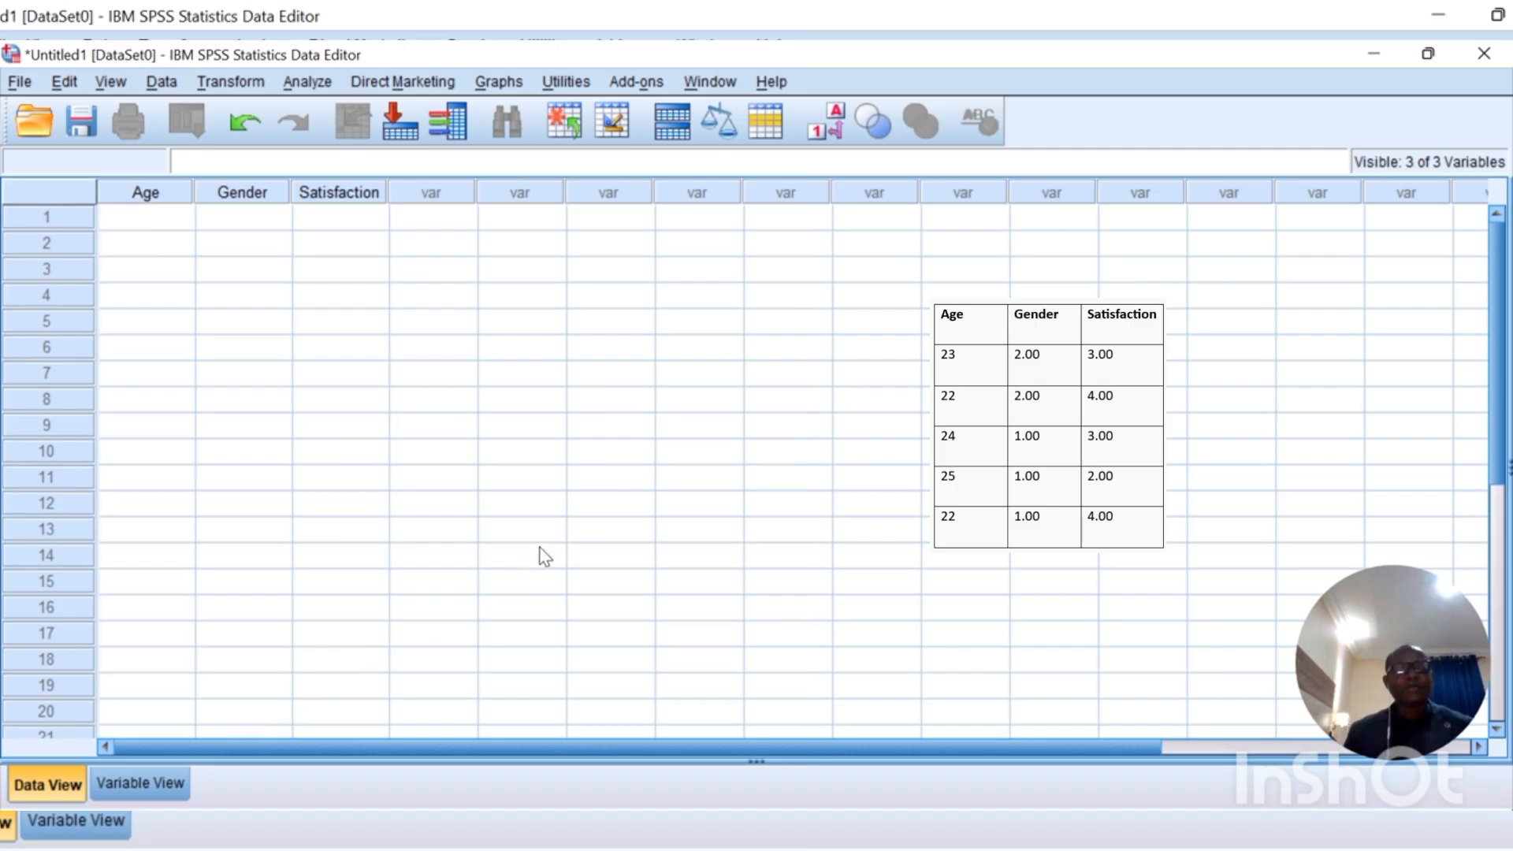
Step: Enter the first case in row 1: Age 23, Gender 2, Satisfaction 3
{"action": "left_click", "coordinate": [170, 226]}
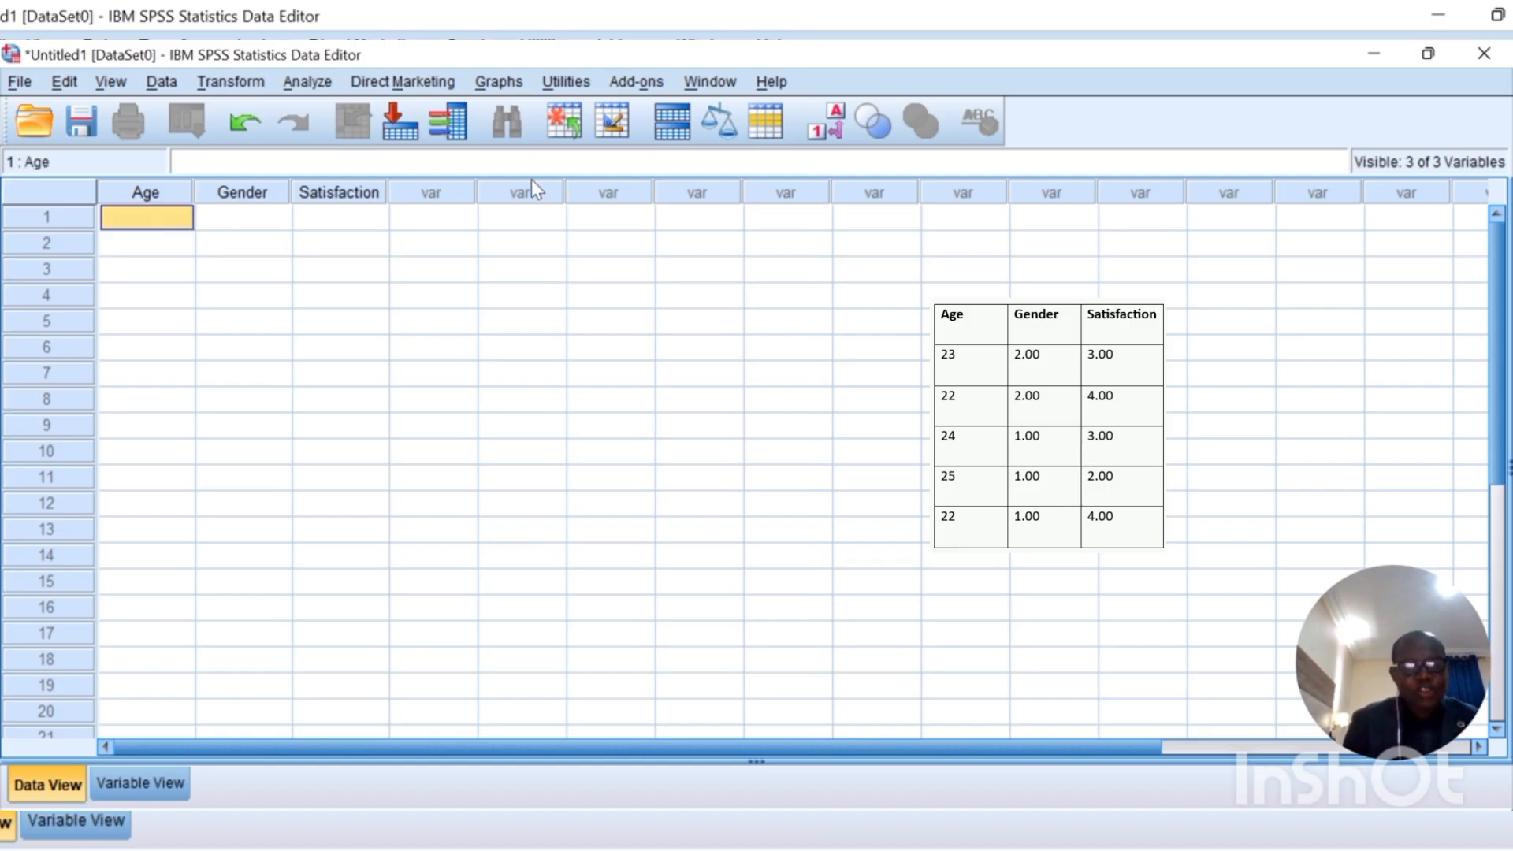
{"action": "type", "text": "23"}
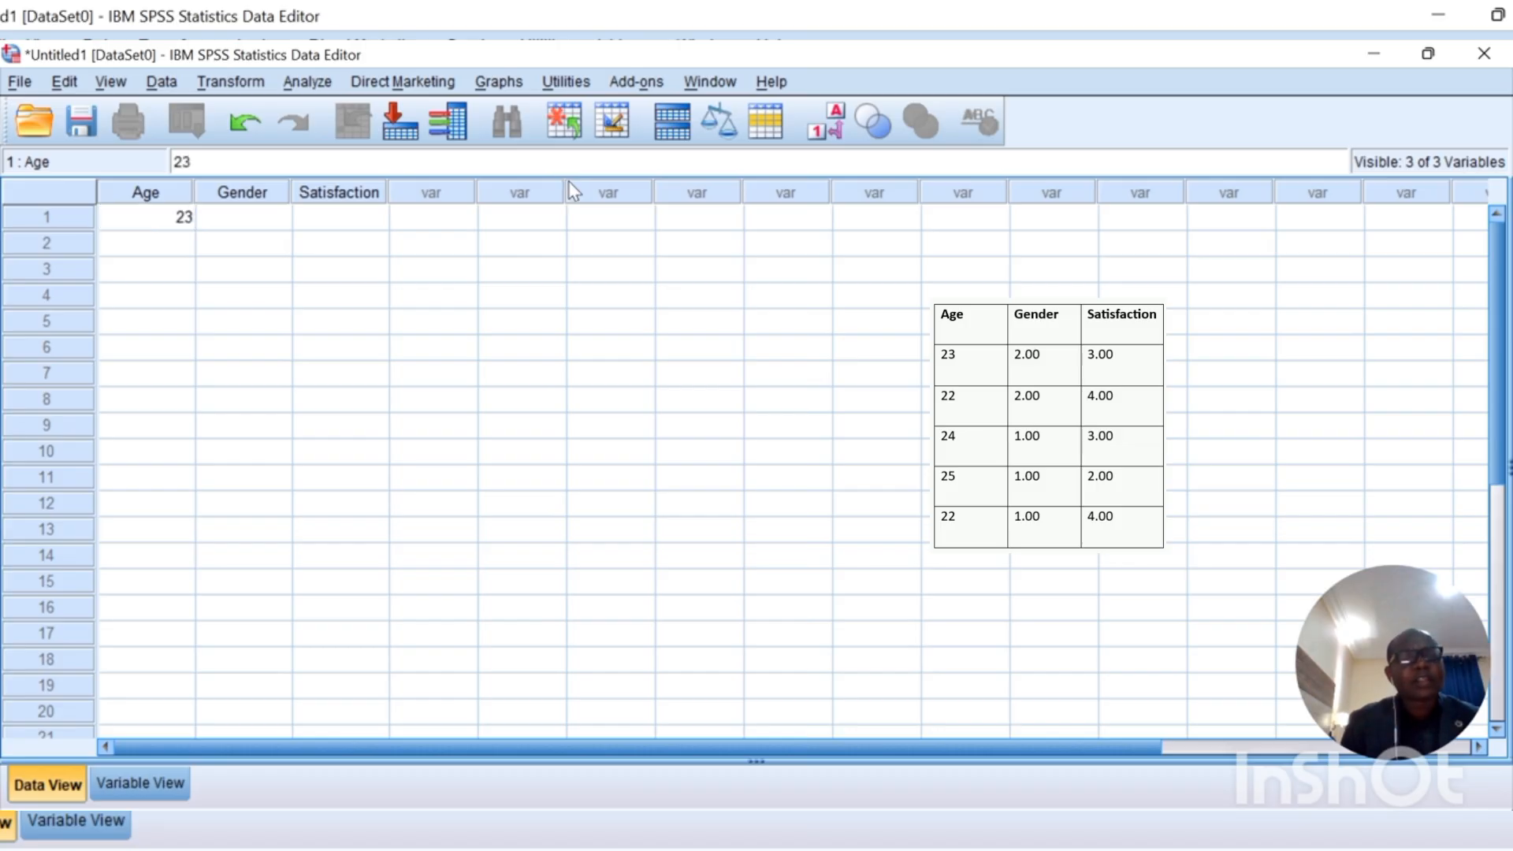
{"action": "key", "text": "Tab"}
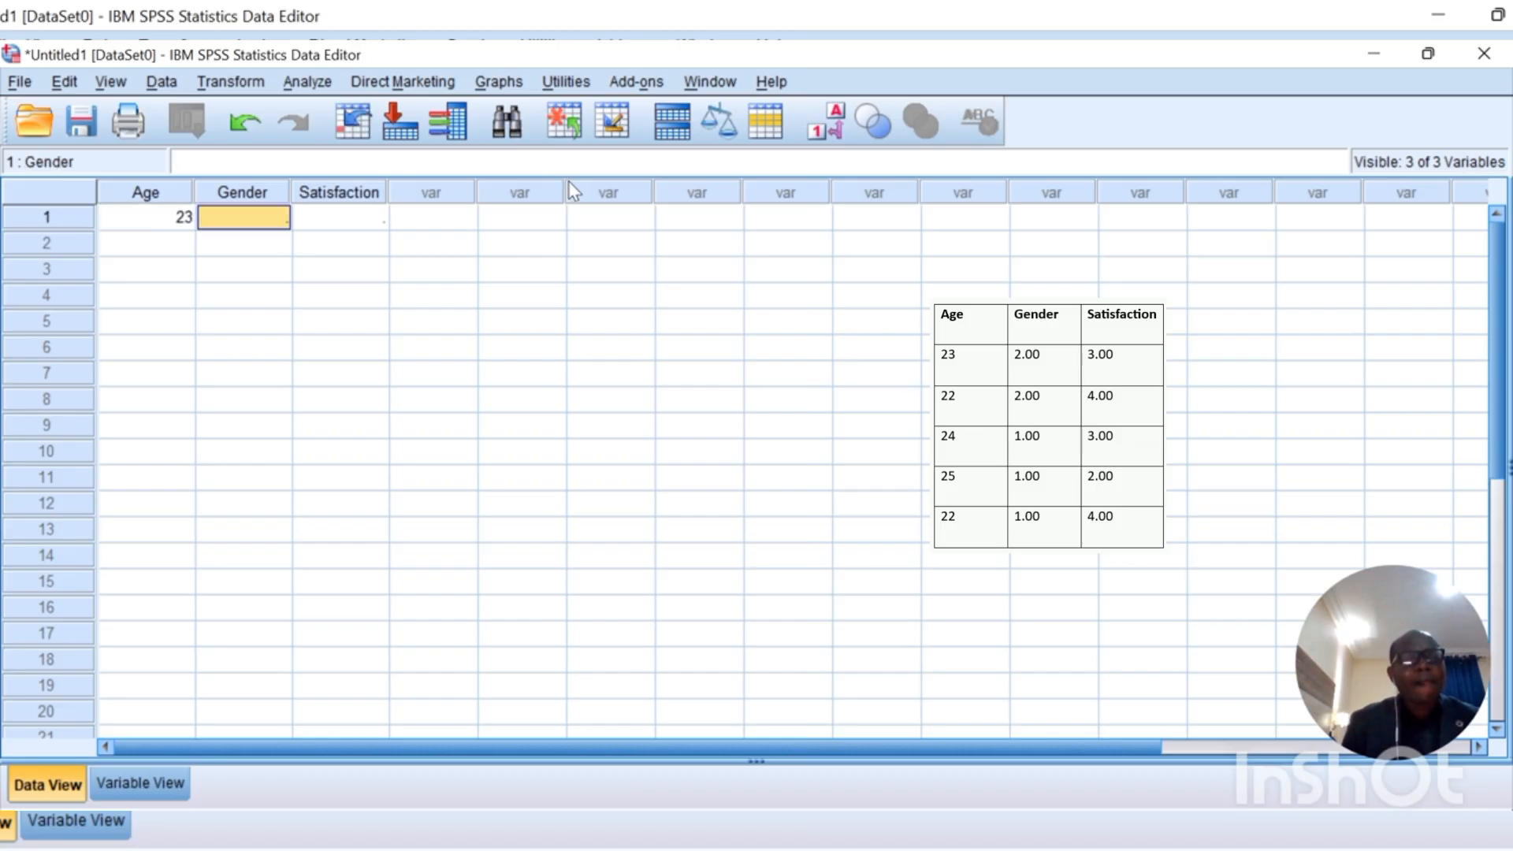
{"action": "key", "text": "Tab"}
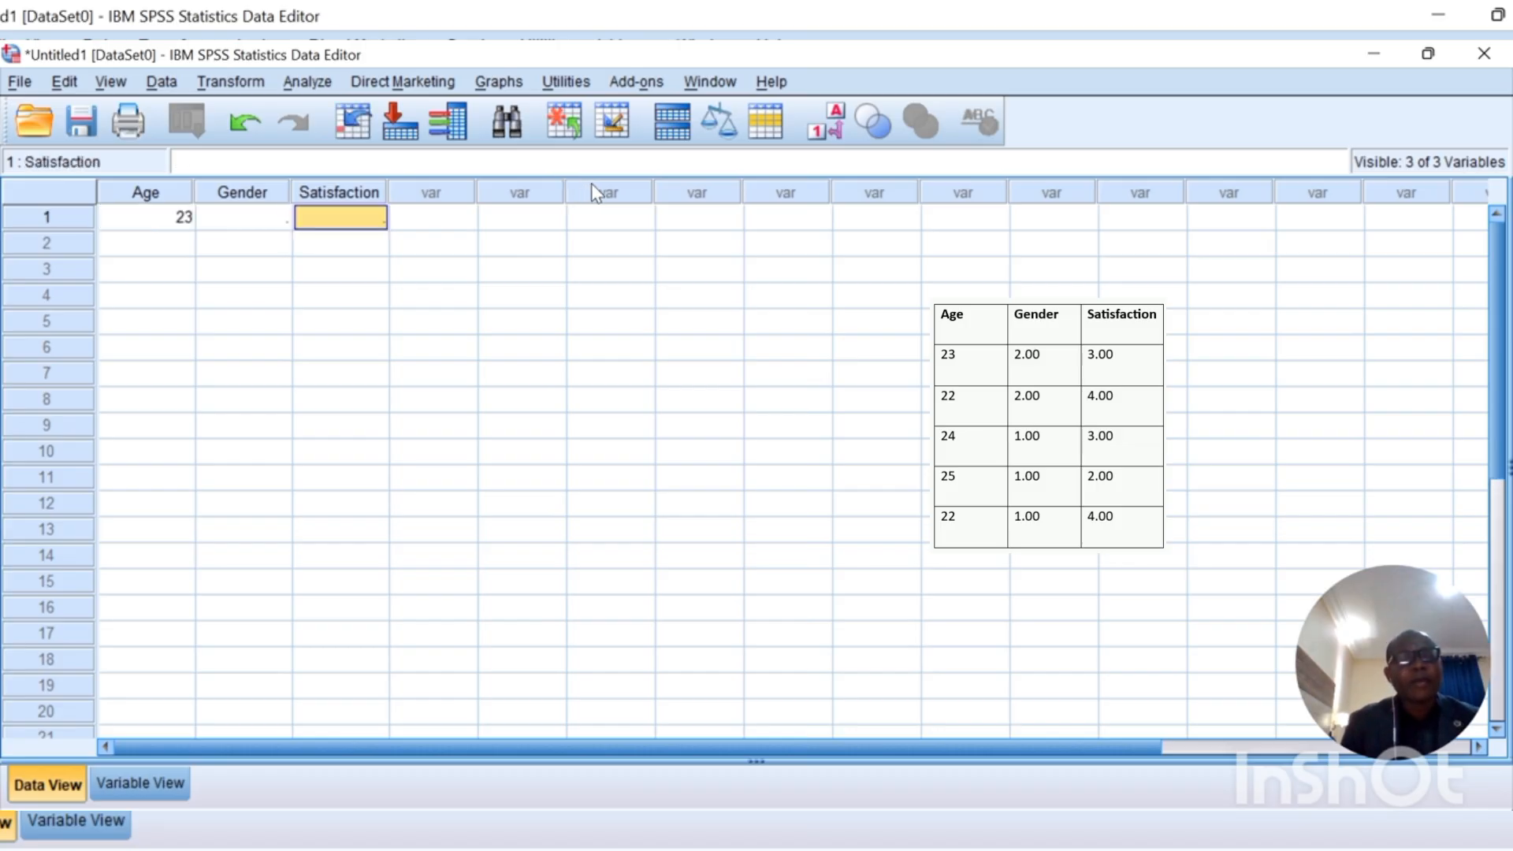
{"action": "key", "text": "Left"}
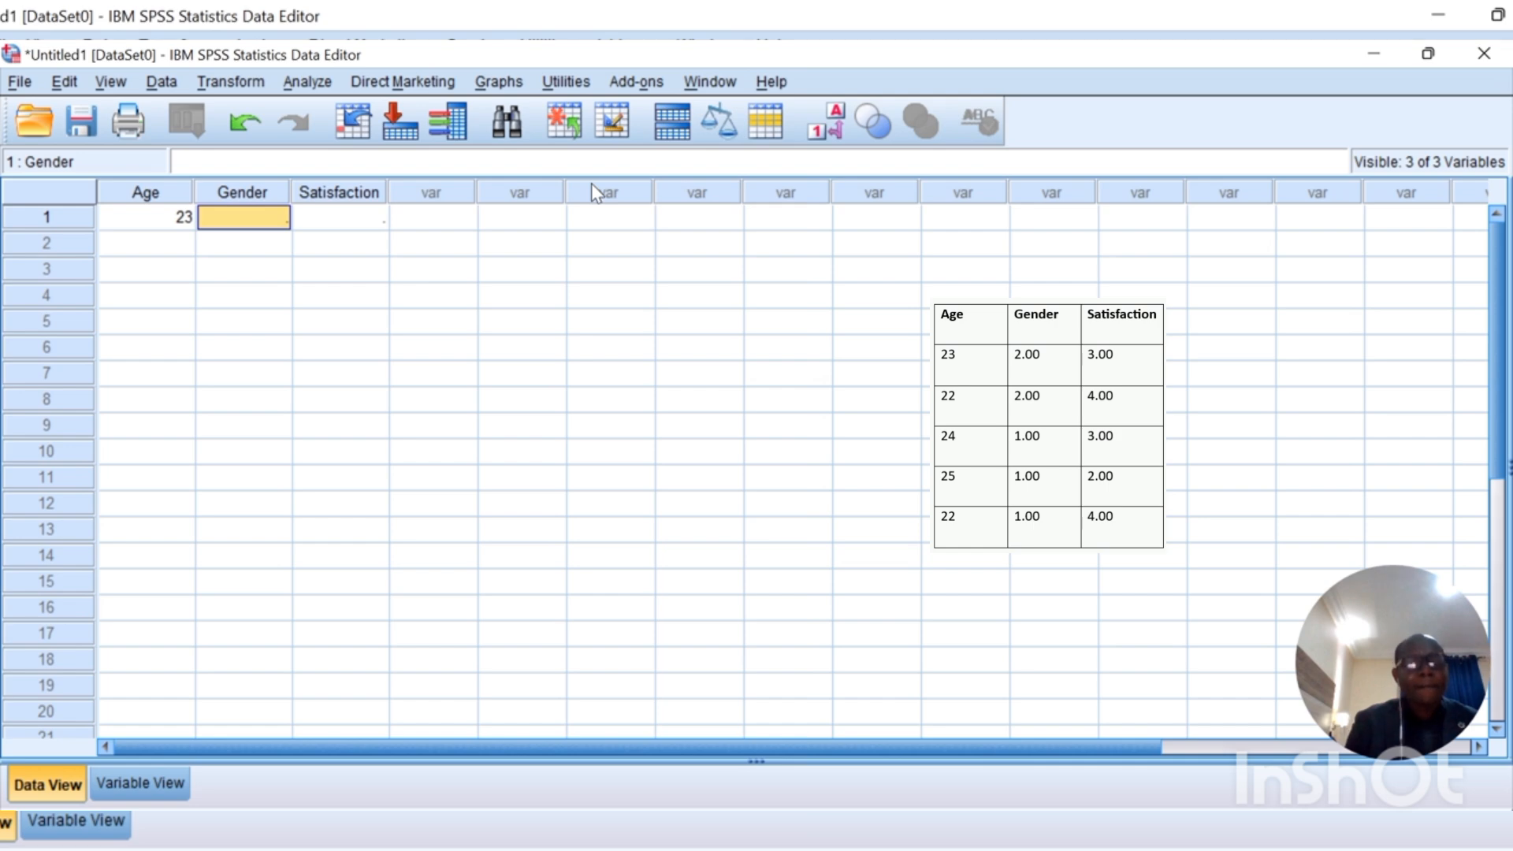
{"action": "type", "text": "2"}
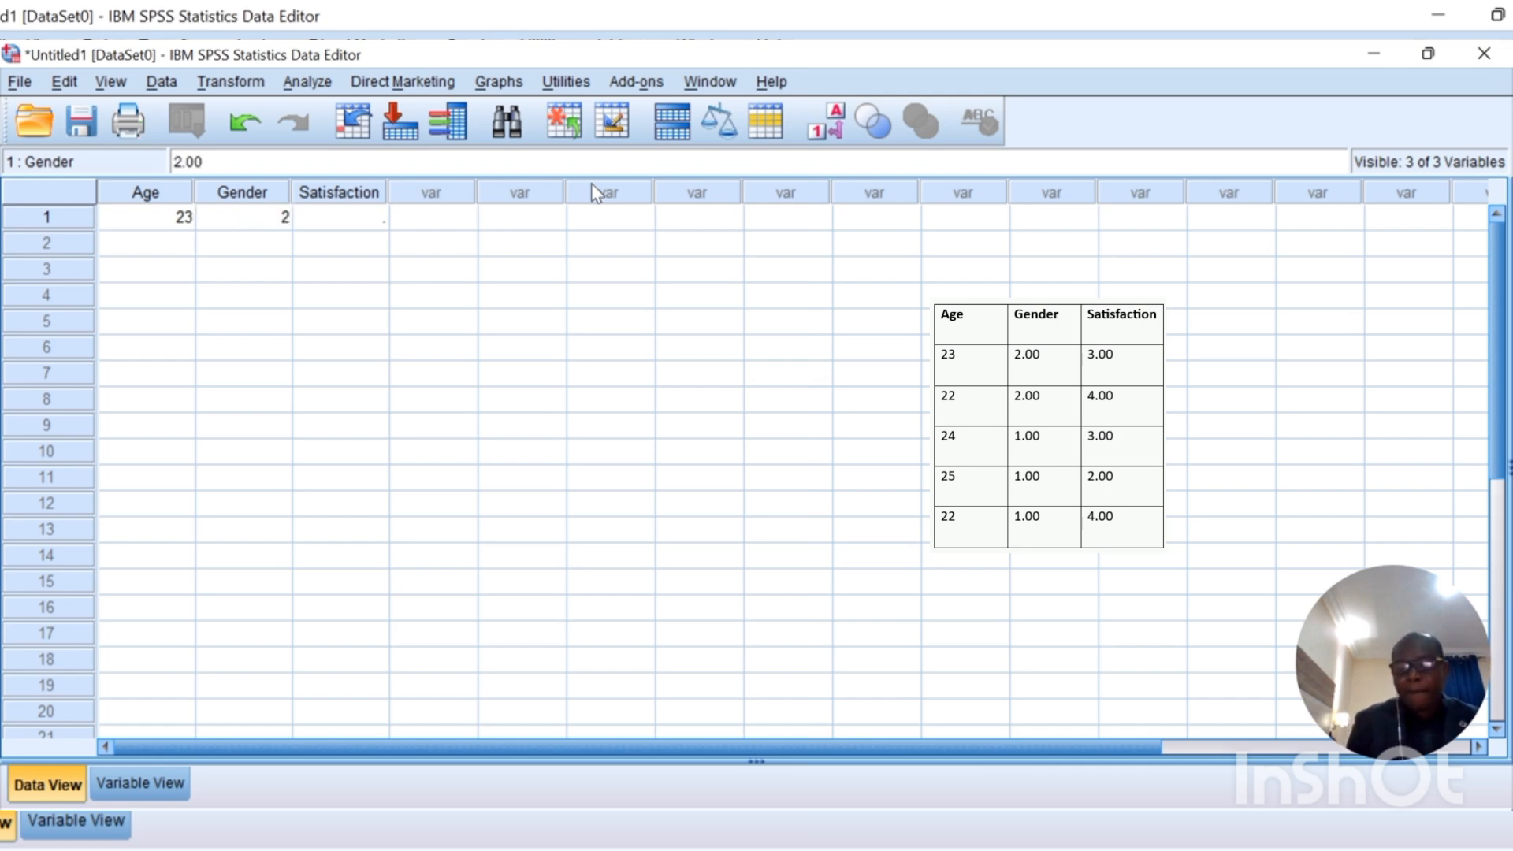
{"action": "key", "text": "Tab"}
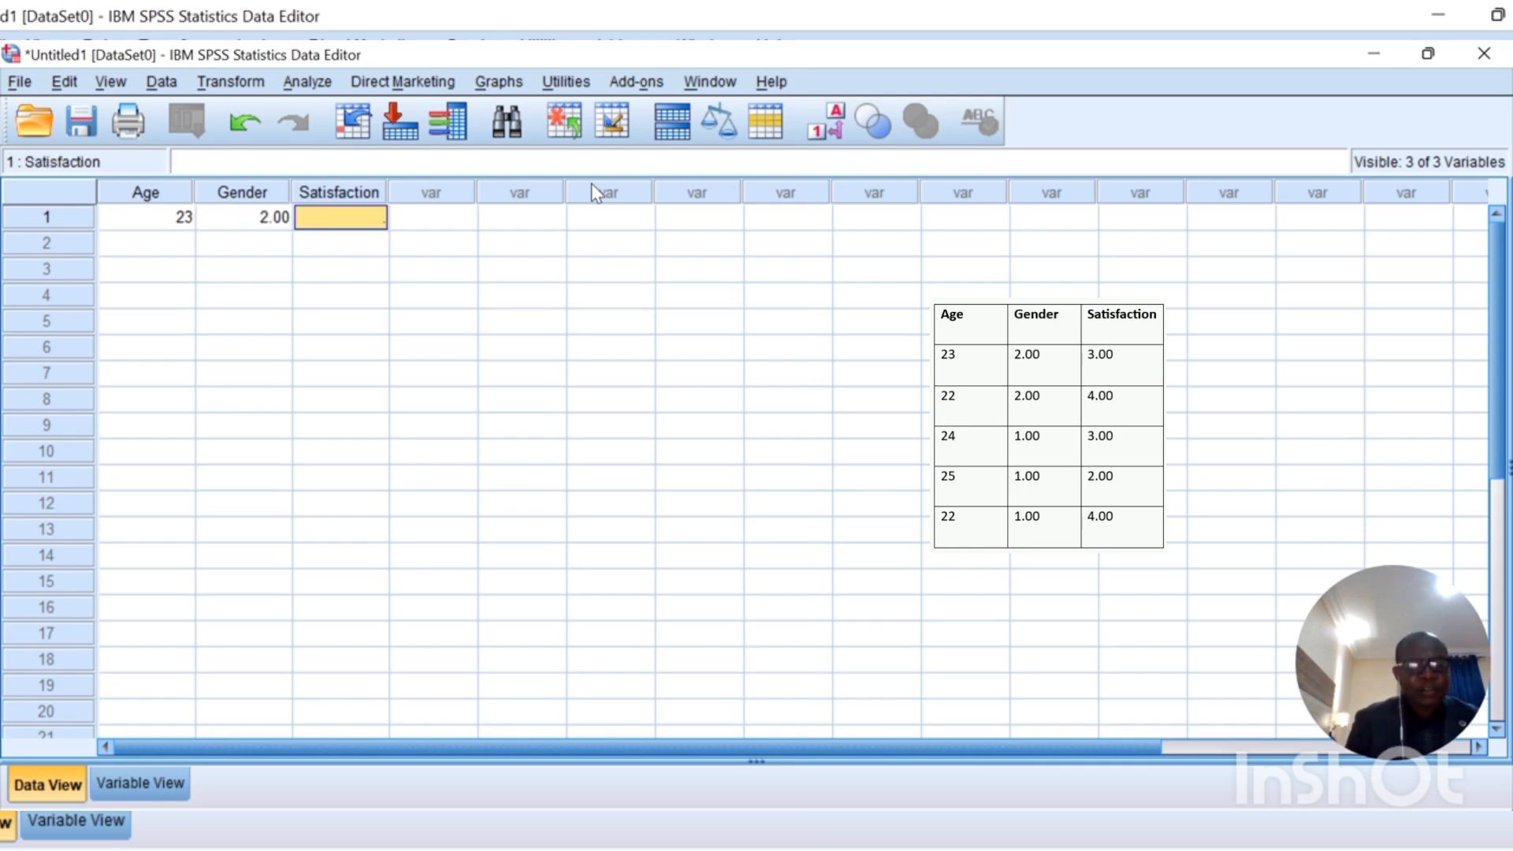
{"action": "type", "text": "3"}
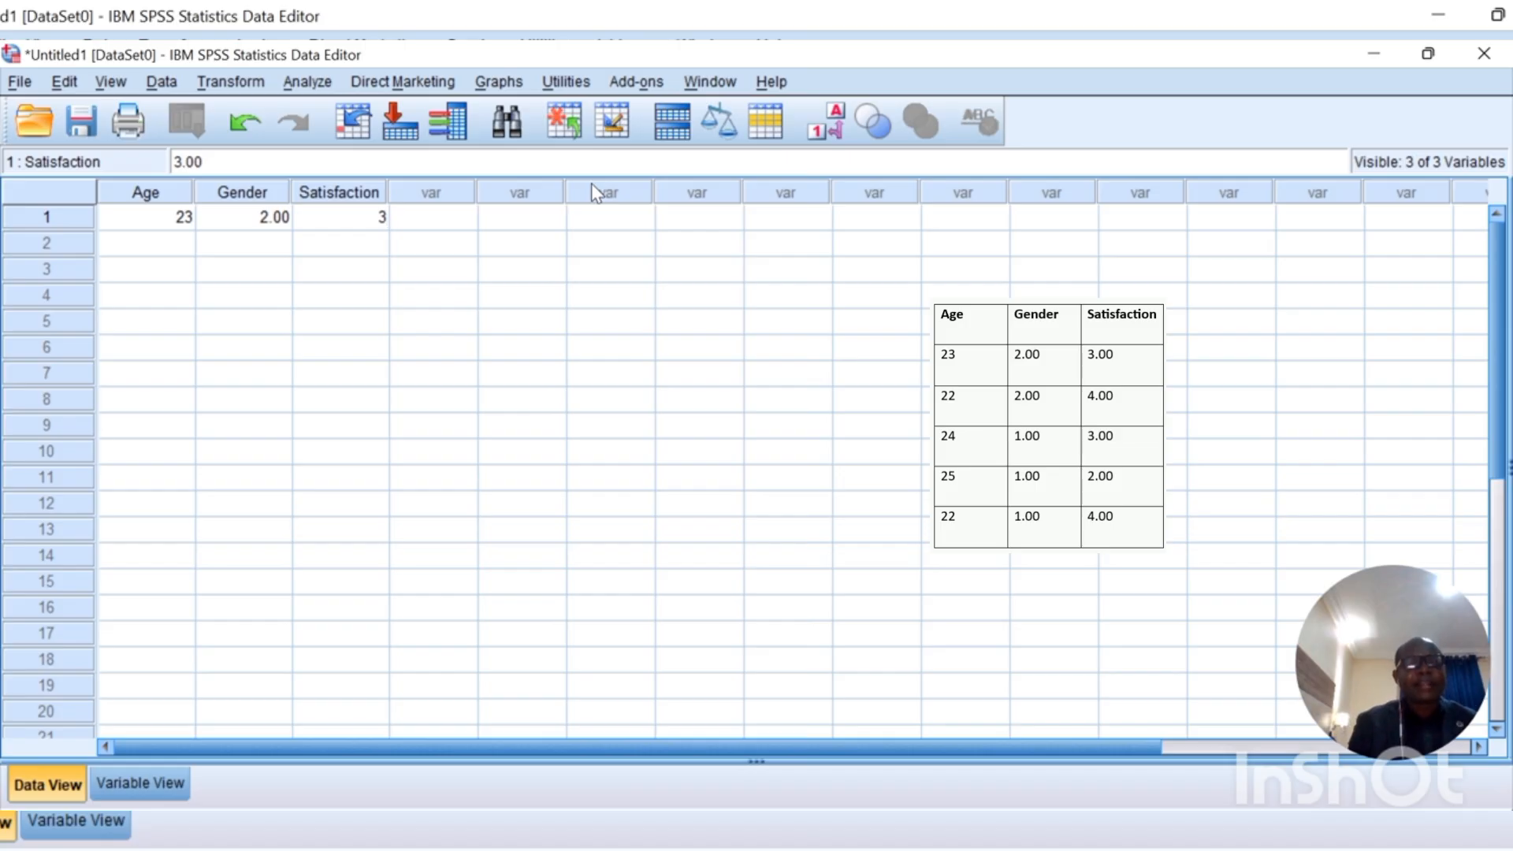
Step: Enter the second case in row 2: Age 22, Gender 2, Satisfaction 4
{"action": "left_click", "coordinate": [180, 246]}
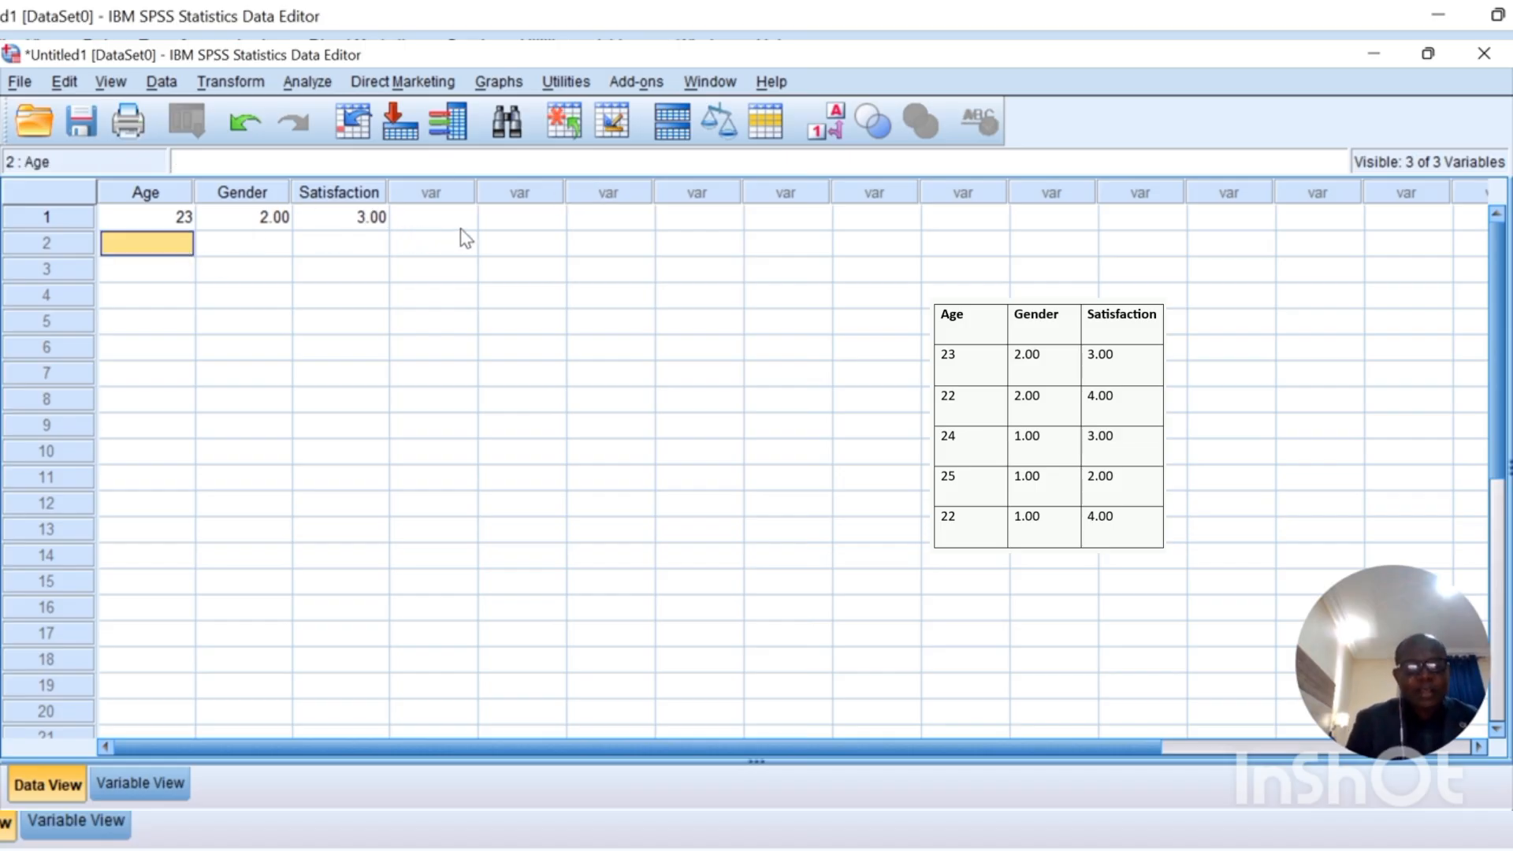
{"action": "type", "text": "2"}
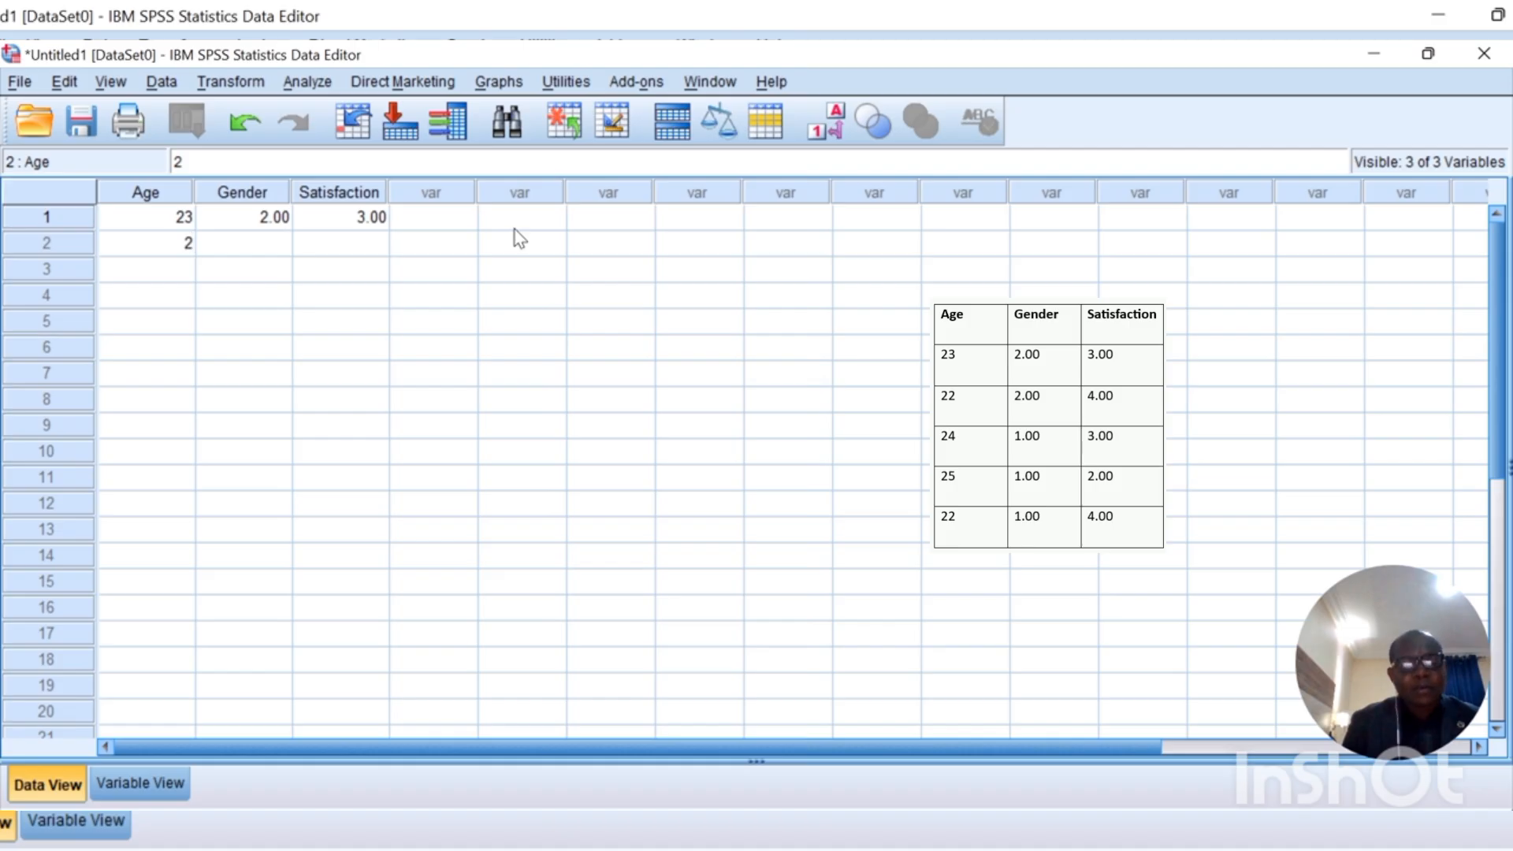
{"action": "type", "text": "2"}
{"action": "key", "text": "Tab"}
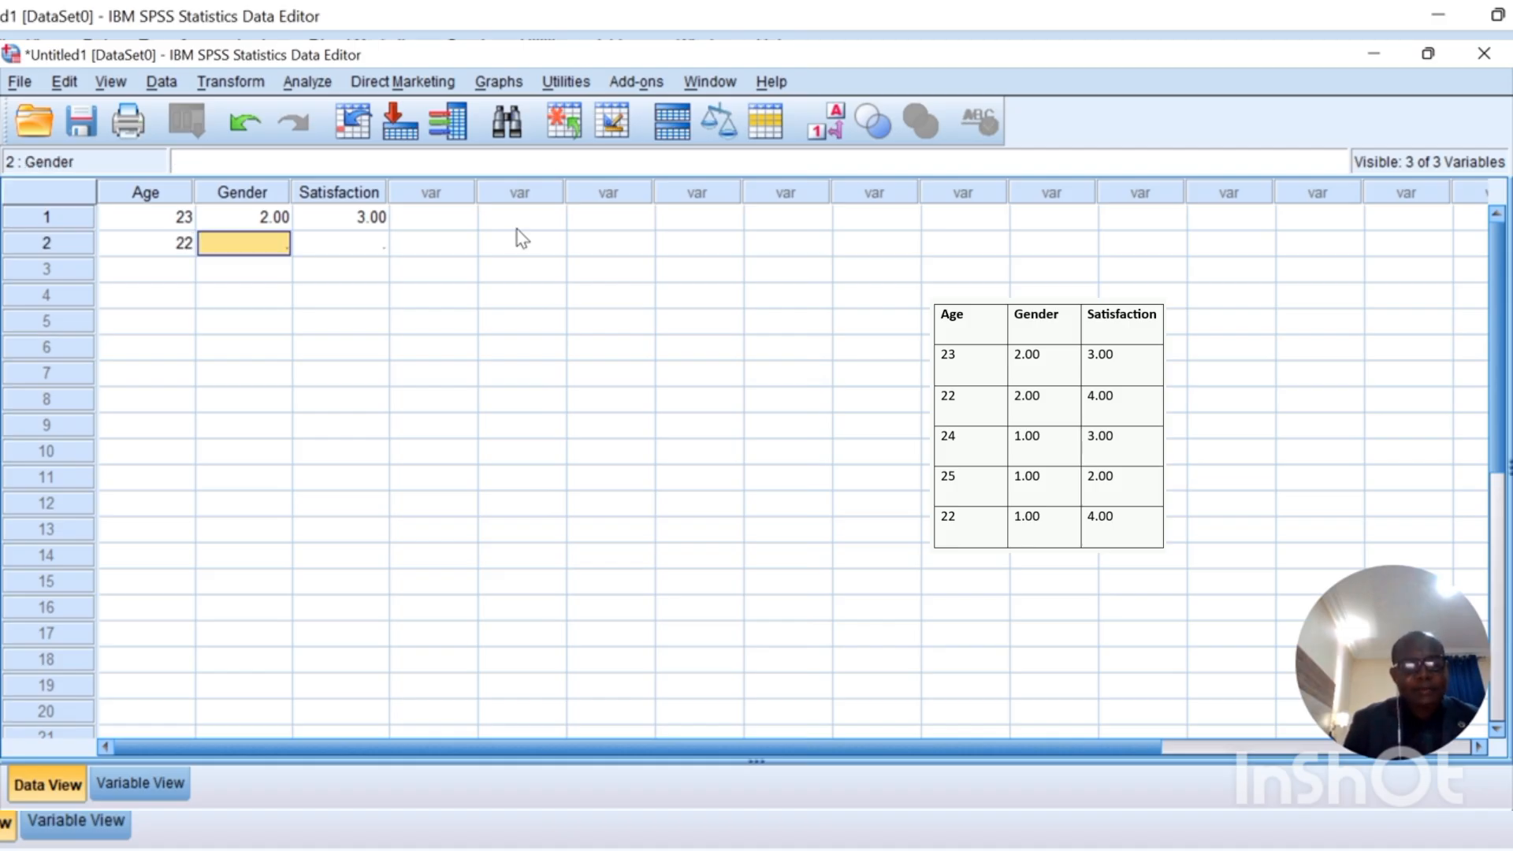
{"action": "type", "text": "2"}
{"action": "key", "text": "Tab"}
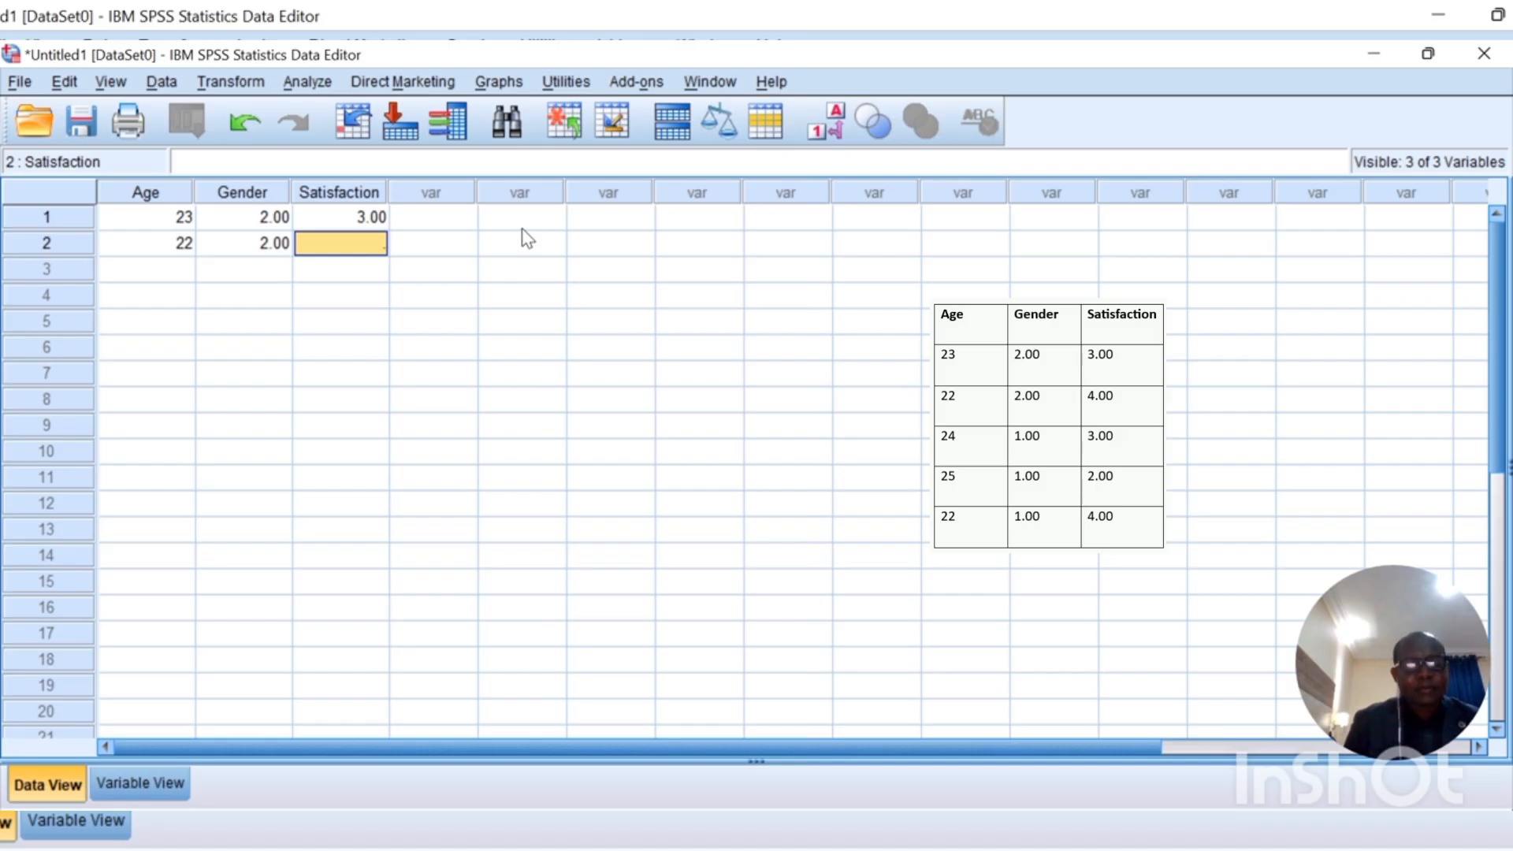
{"action": "type", "text": "4"}
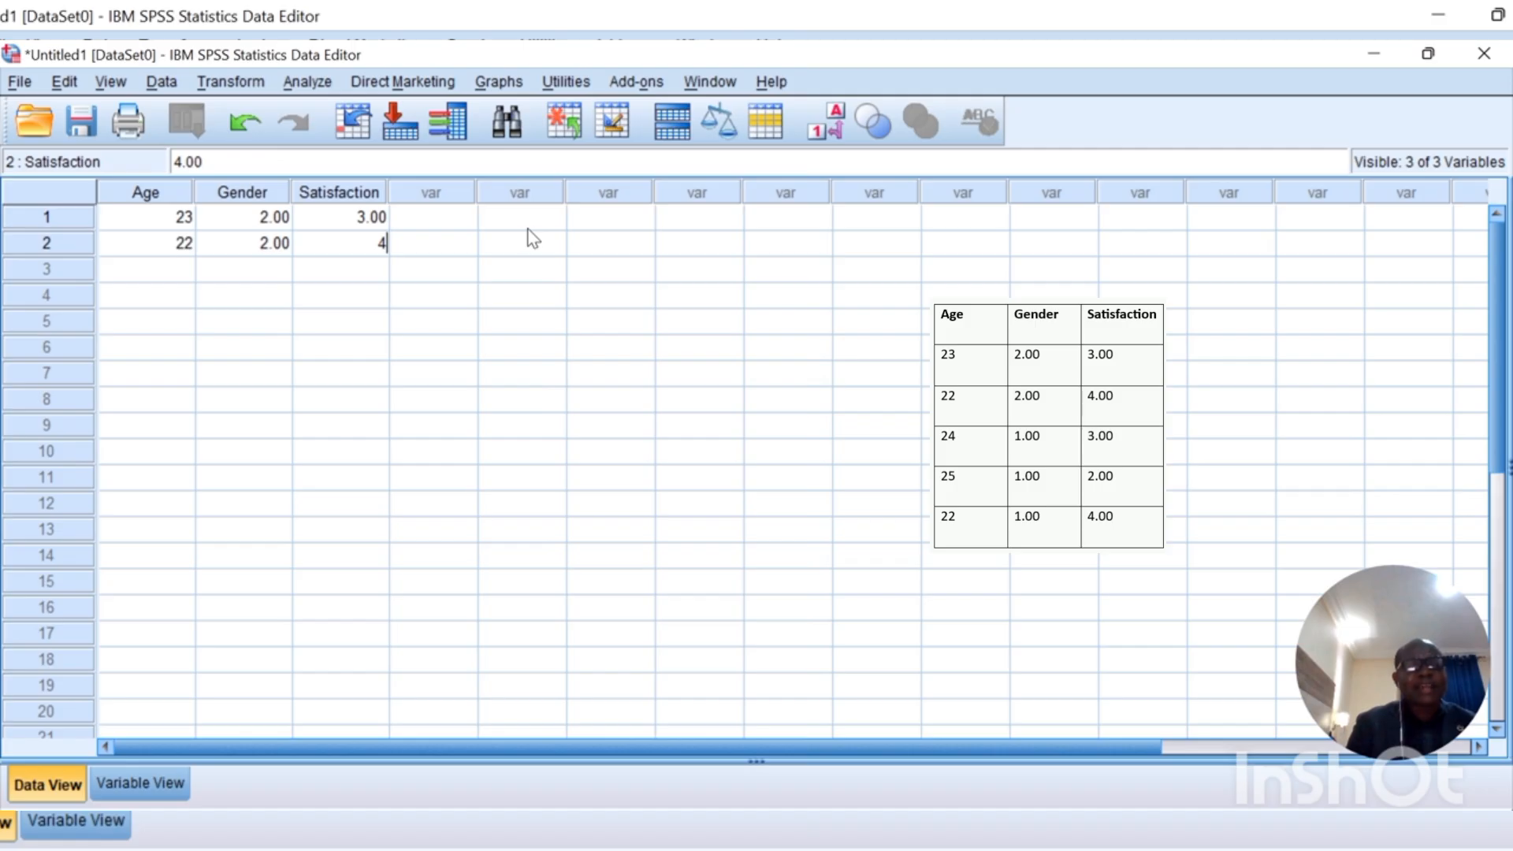
{"action": "key", "text": "Tab"}
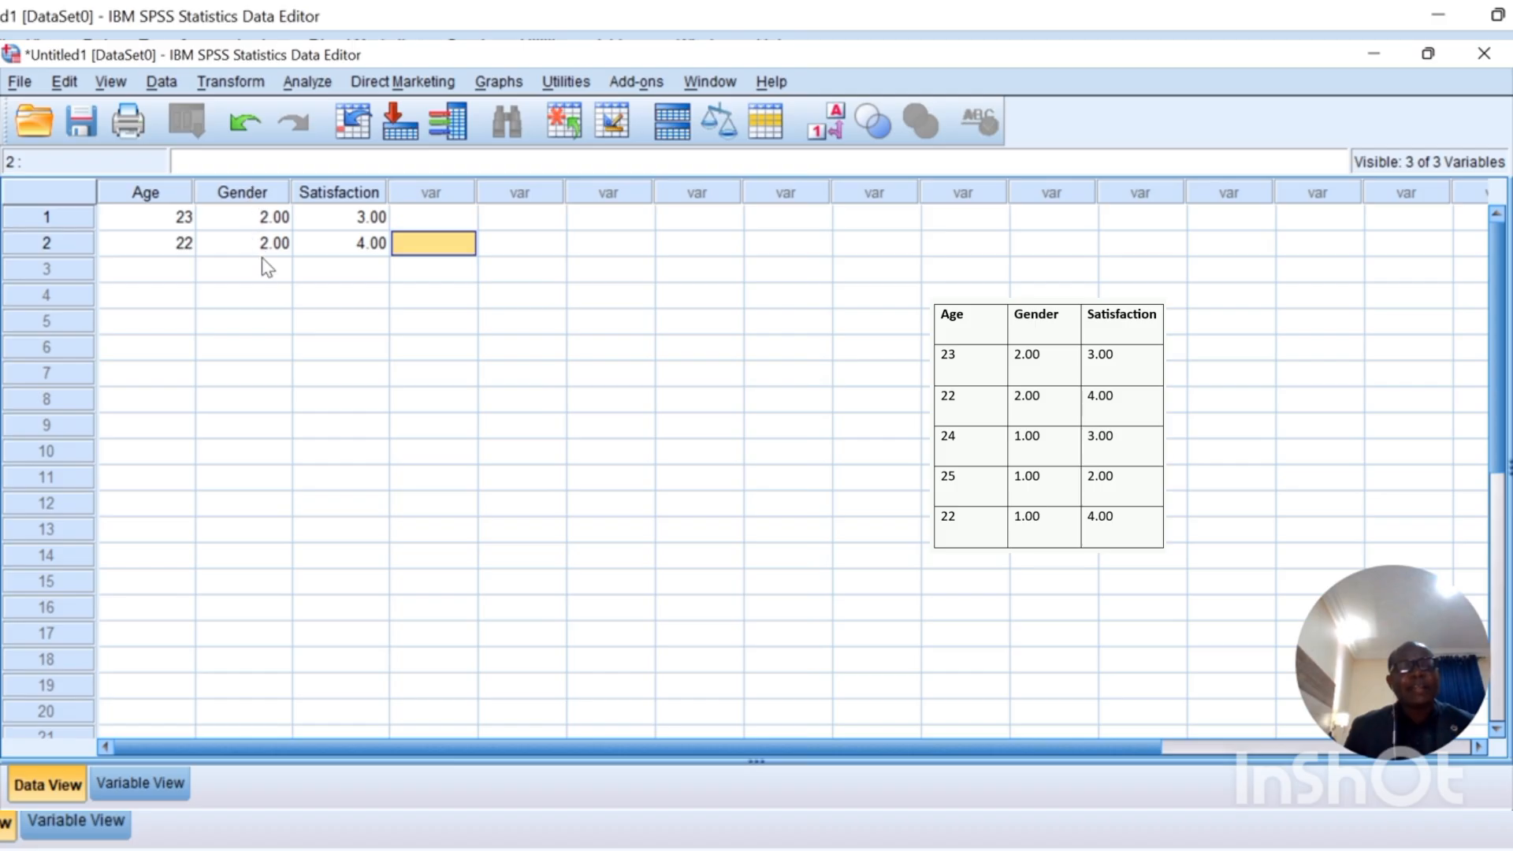
Step: Enter the third case in row 3: Age 24, Gender 1, Satisfaction 3
{"action": "left_click", "coordinate": [175, 277]}
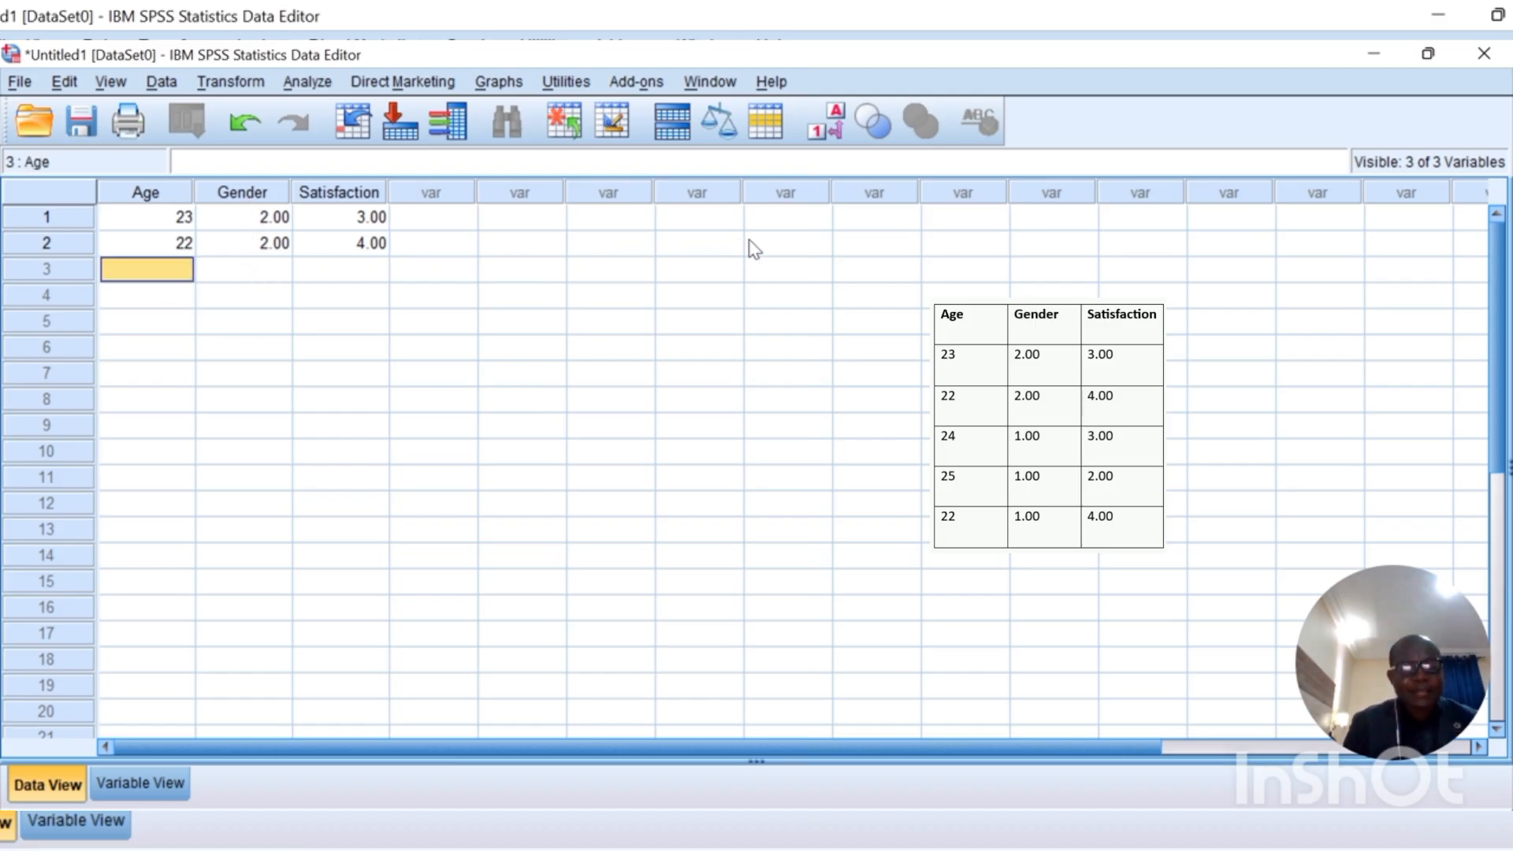
{"action": "type", "text": "24"}
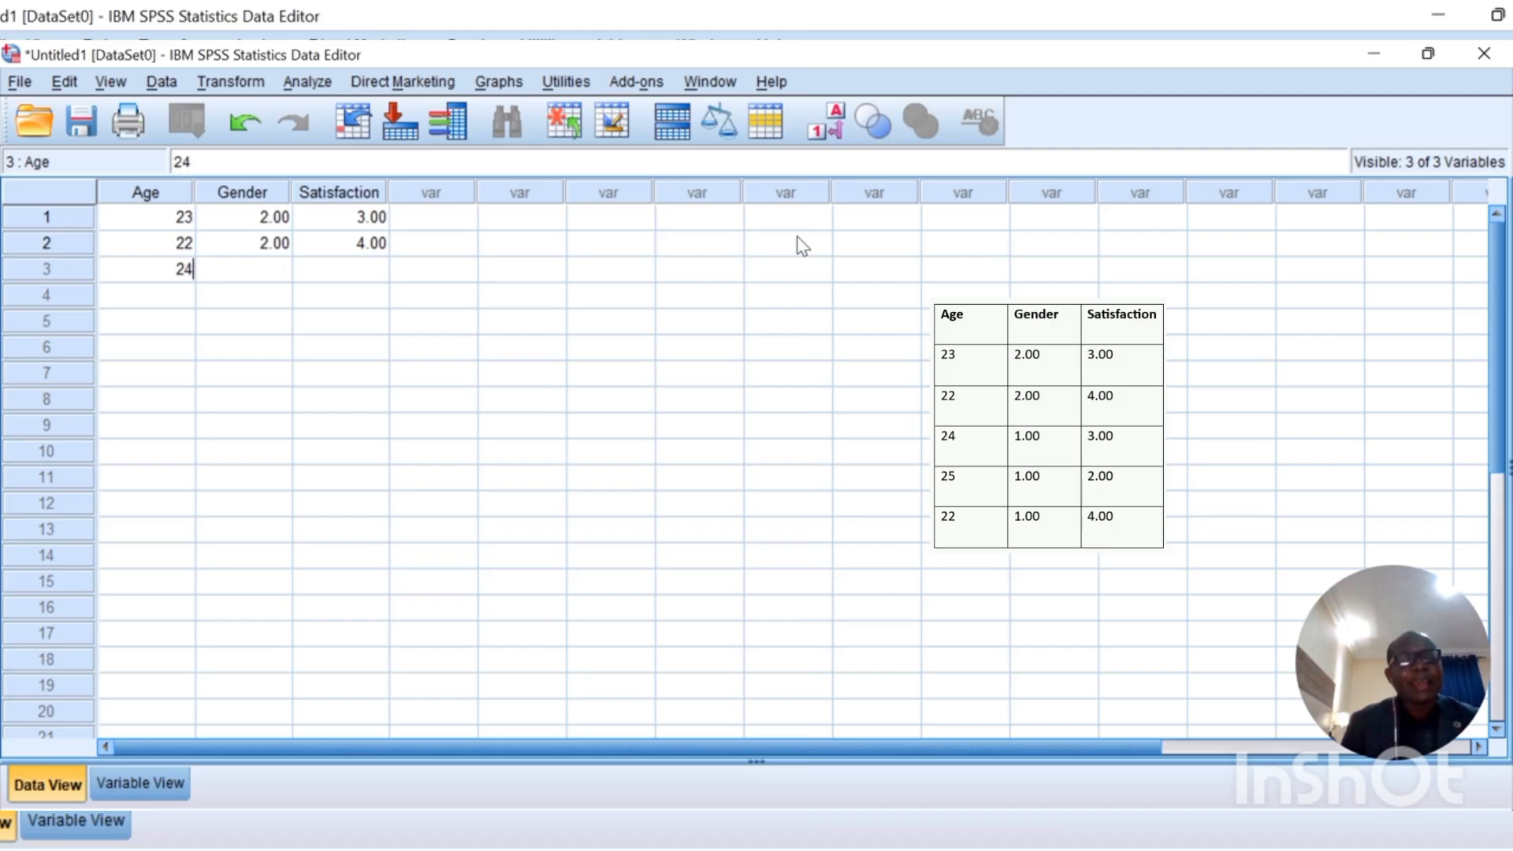
{"action": "key", "text": "Tab"}
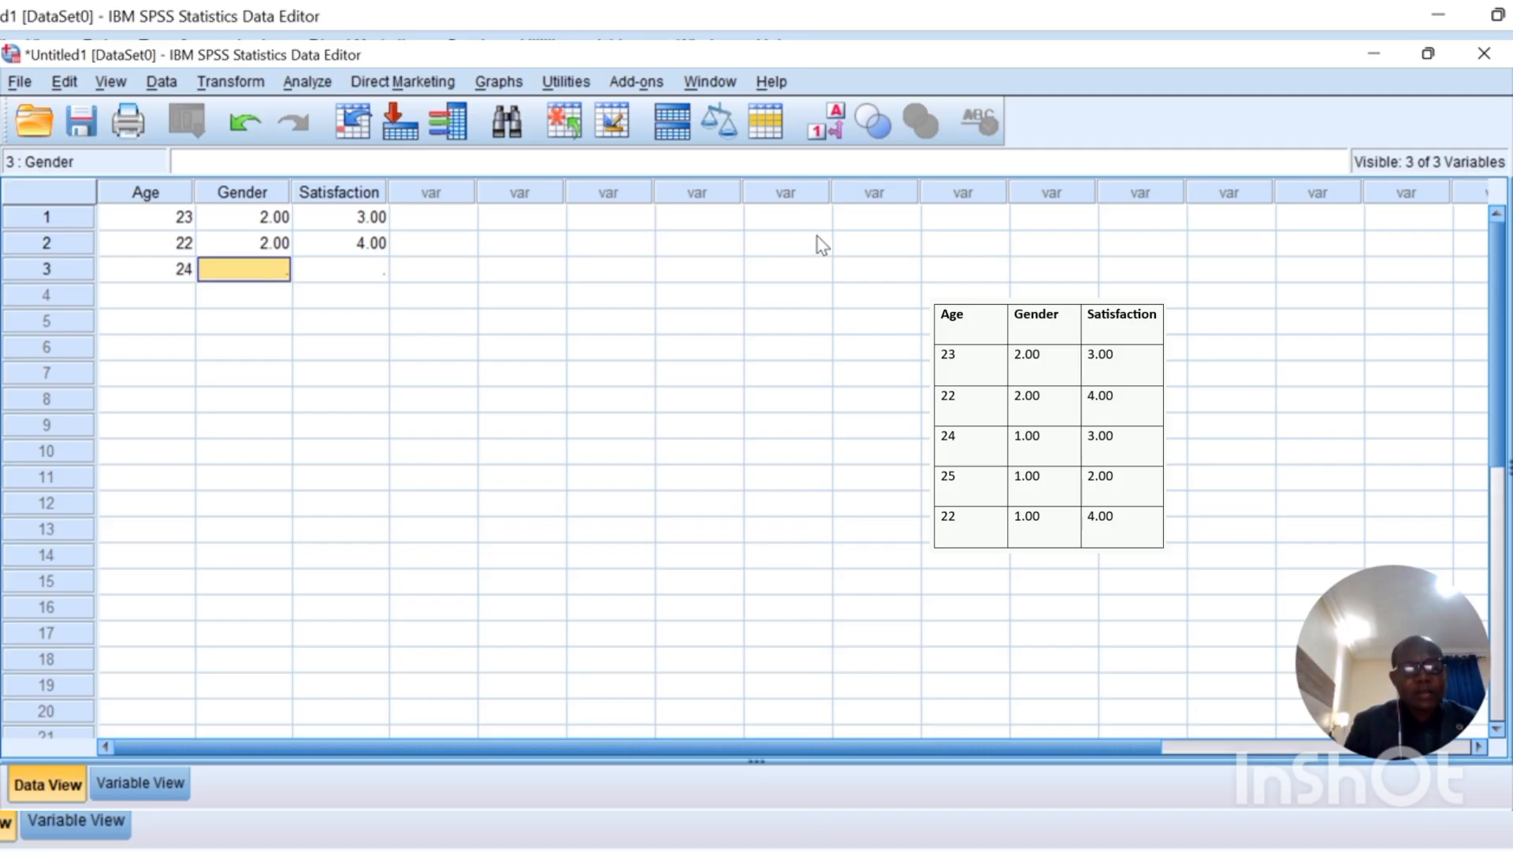
{"action": "type", "text": "1"}
{"action": "key", "text": "Tab"}
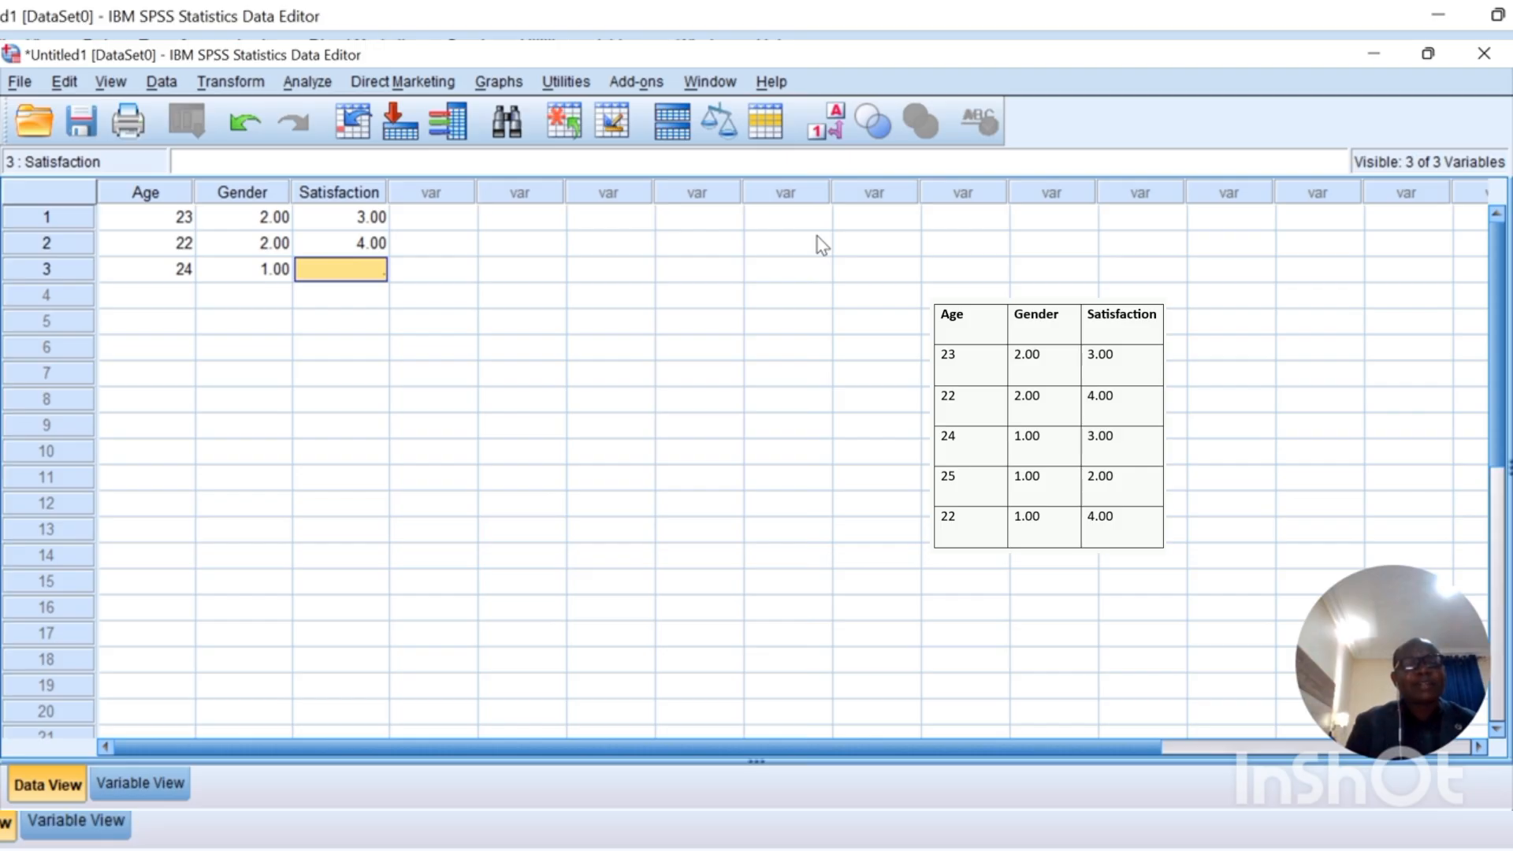
{"action": "type", "text": "3"}
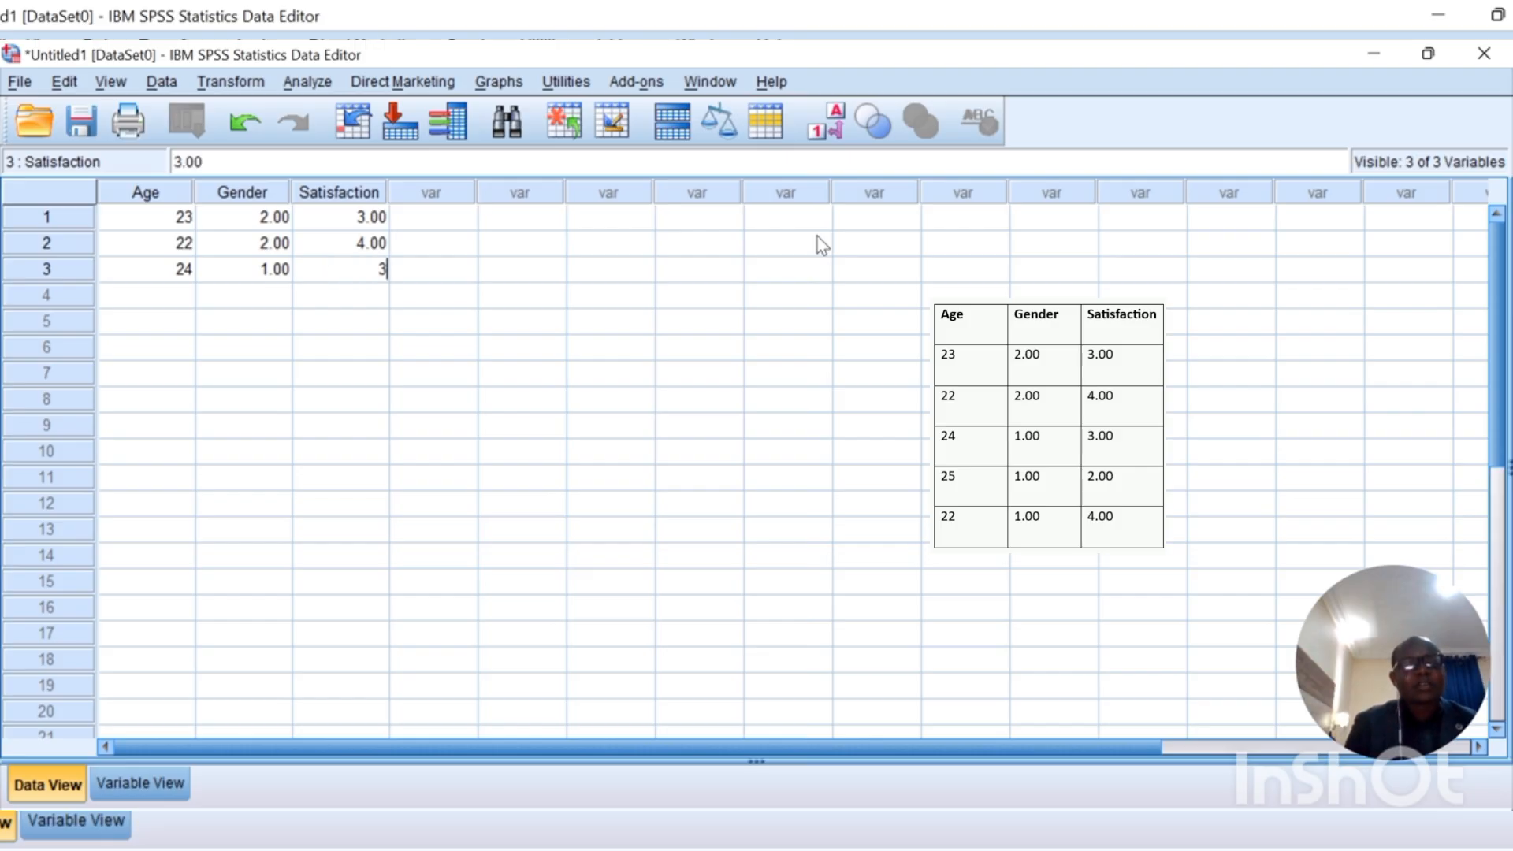
{"action": "key", "text": "Return"}
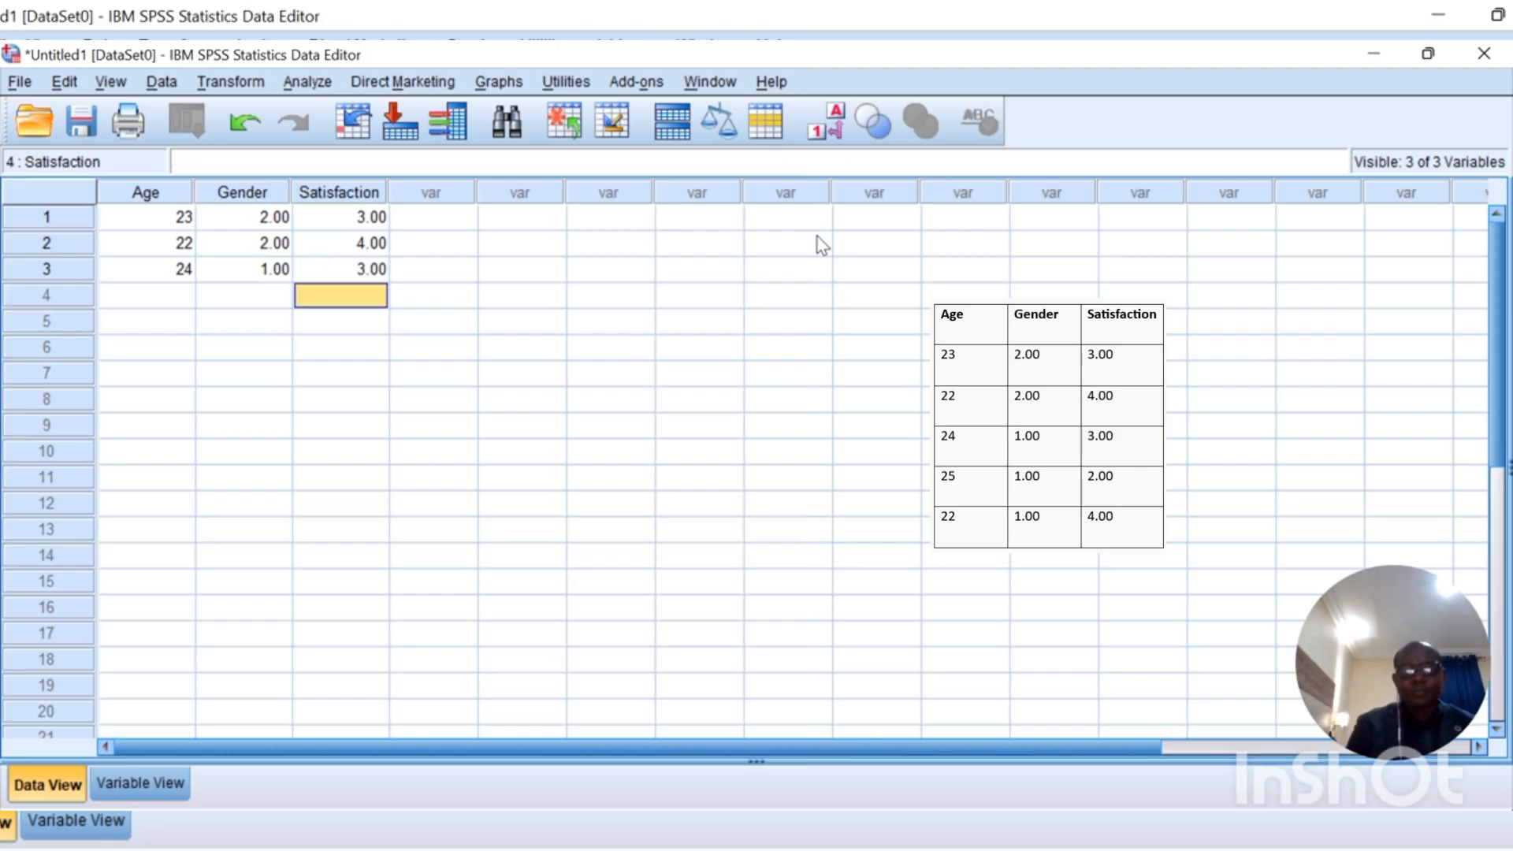
Step: Enter the fourth case in row 4: Age 25, Gender 1, Satisfaction 2
{"action": "key", "text": "Left"}
{"action": "key", "text": "Left"}
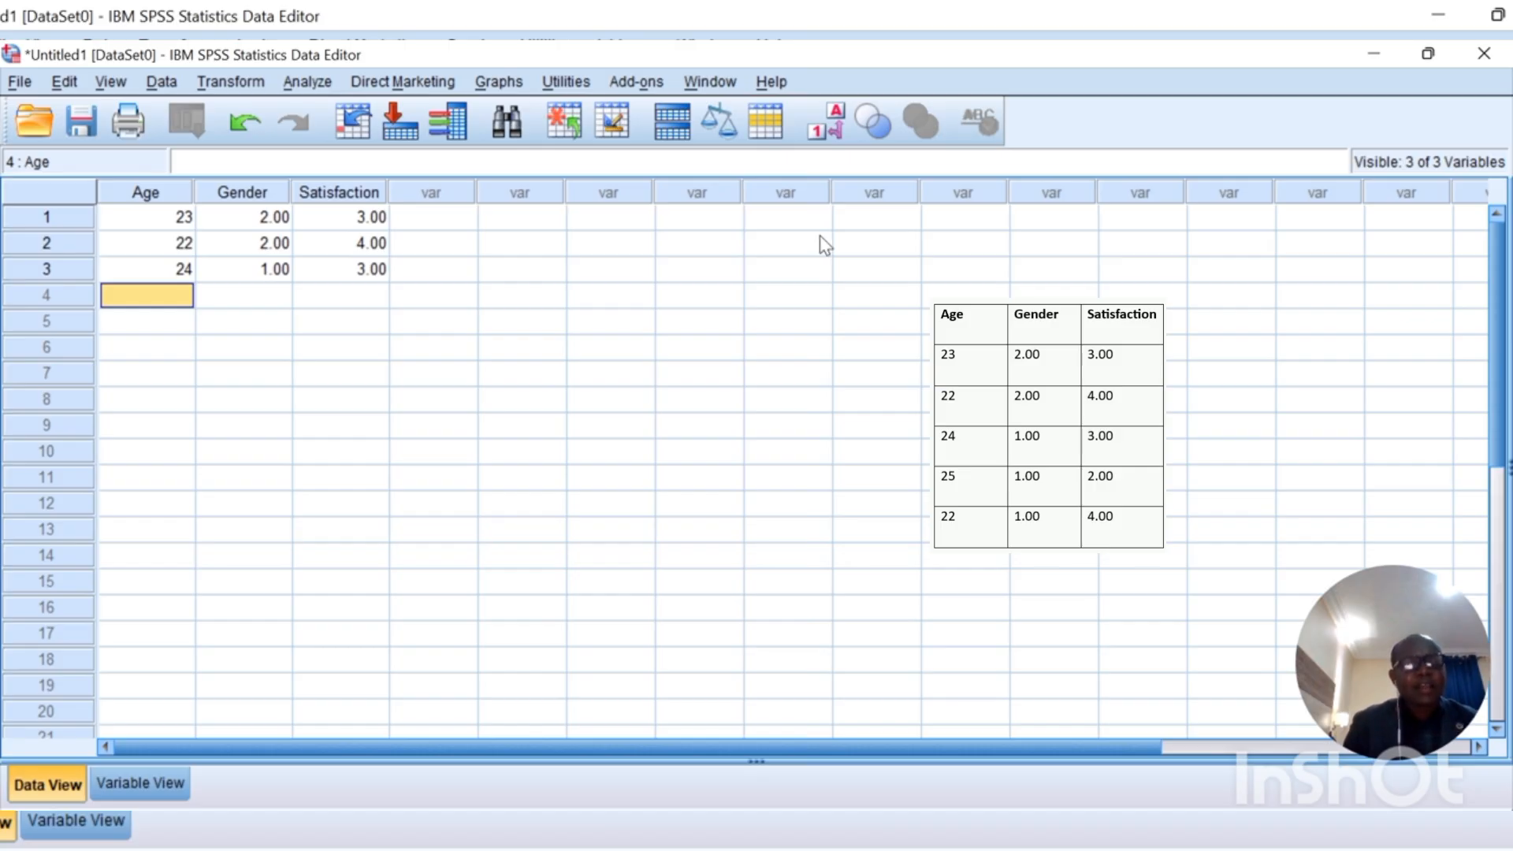
{"action": "type", "text": "25"}
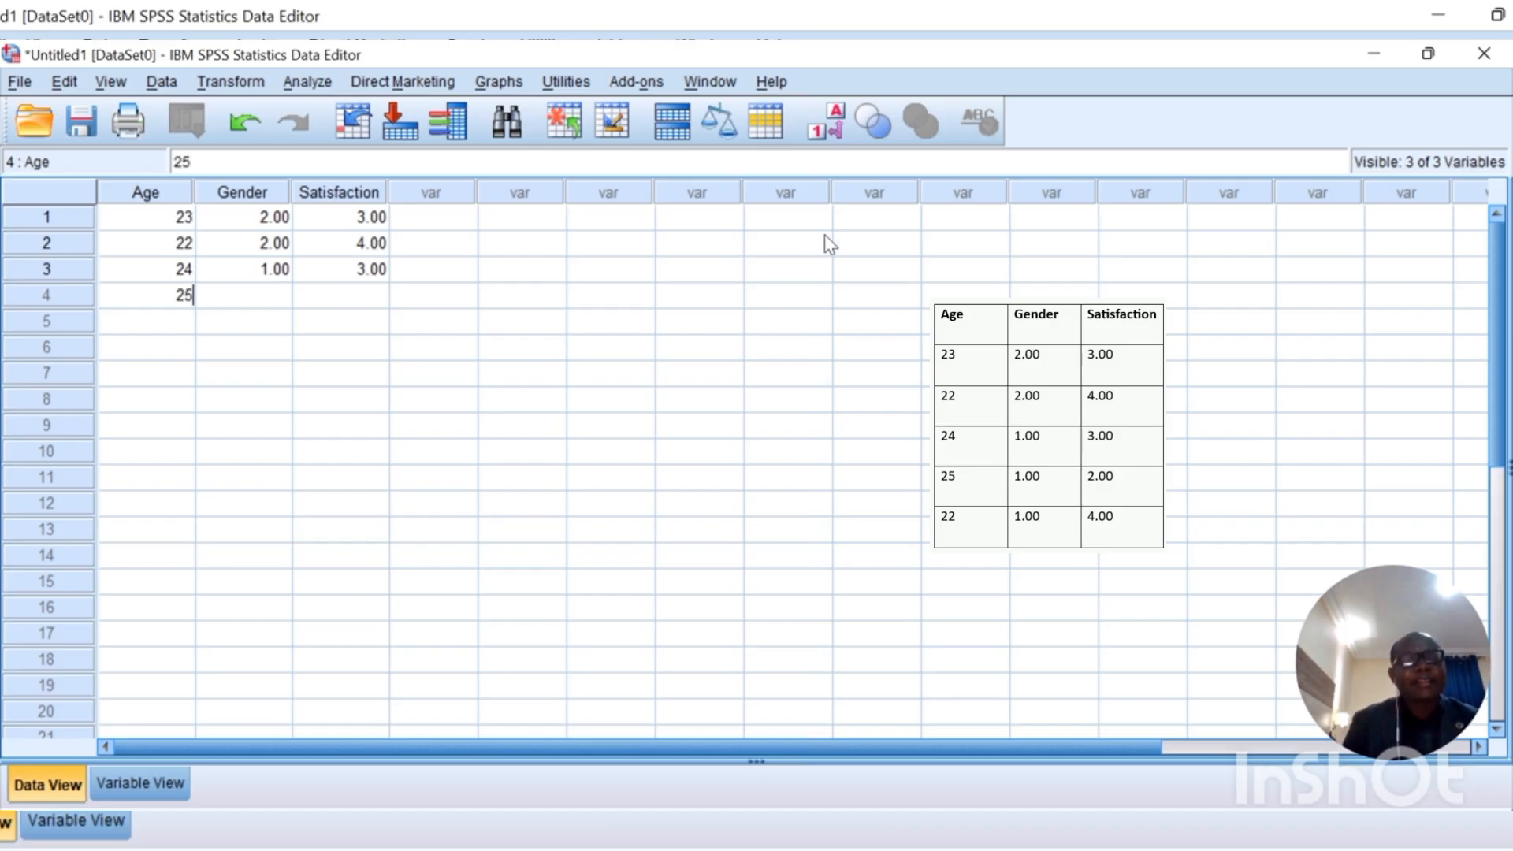
{"action": "key", "text": "Tab"}
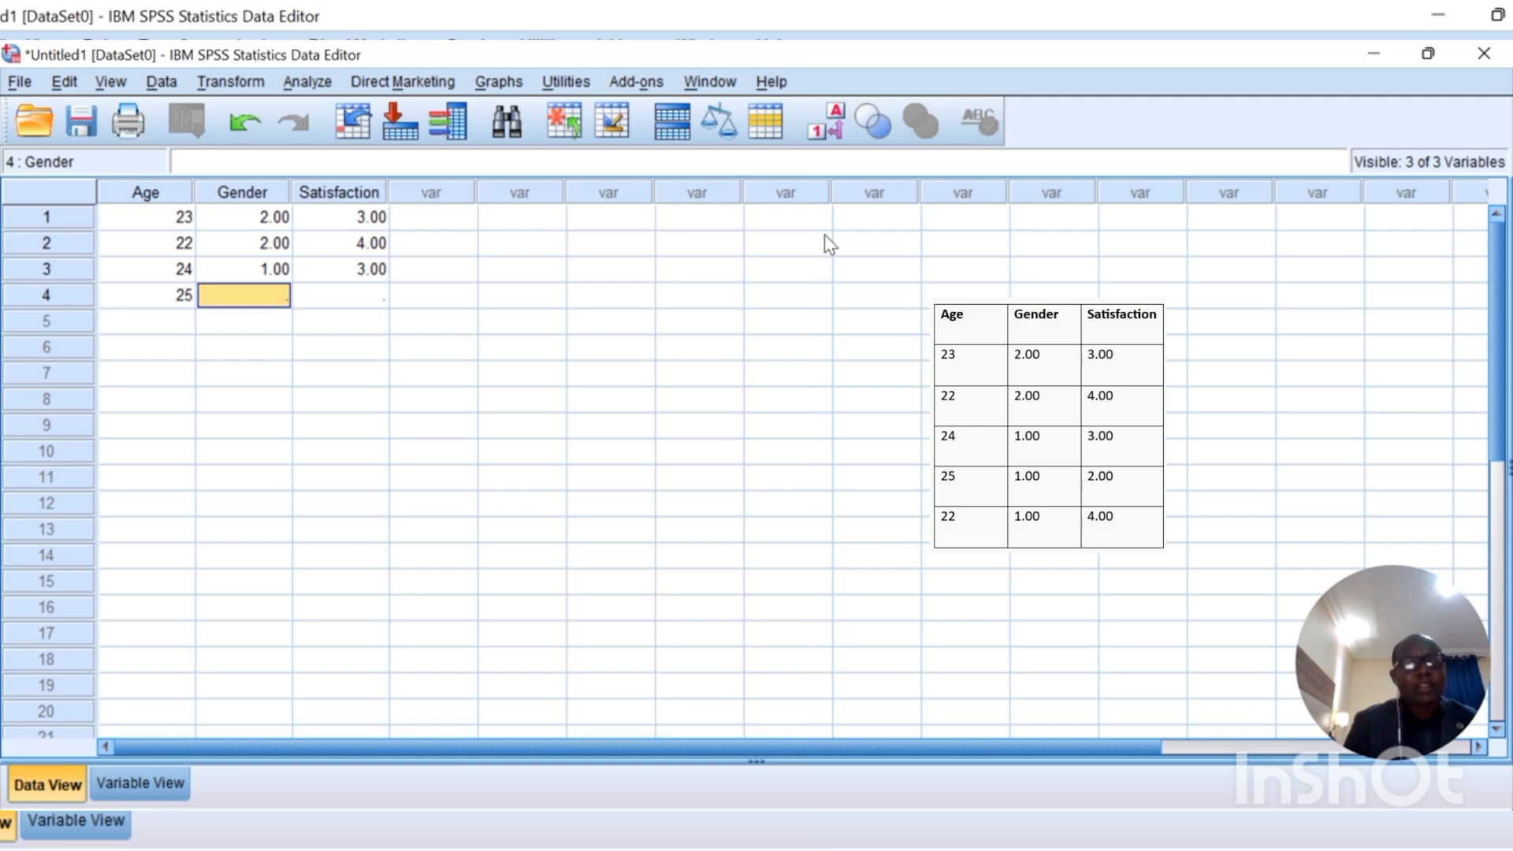
{"action": "type", "text": "1"}
{"action": "key", "text": "Tab"}
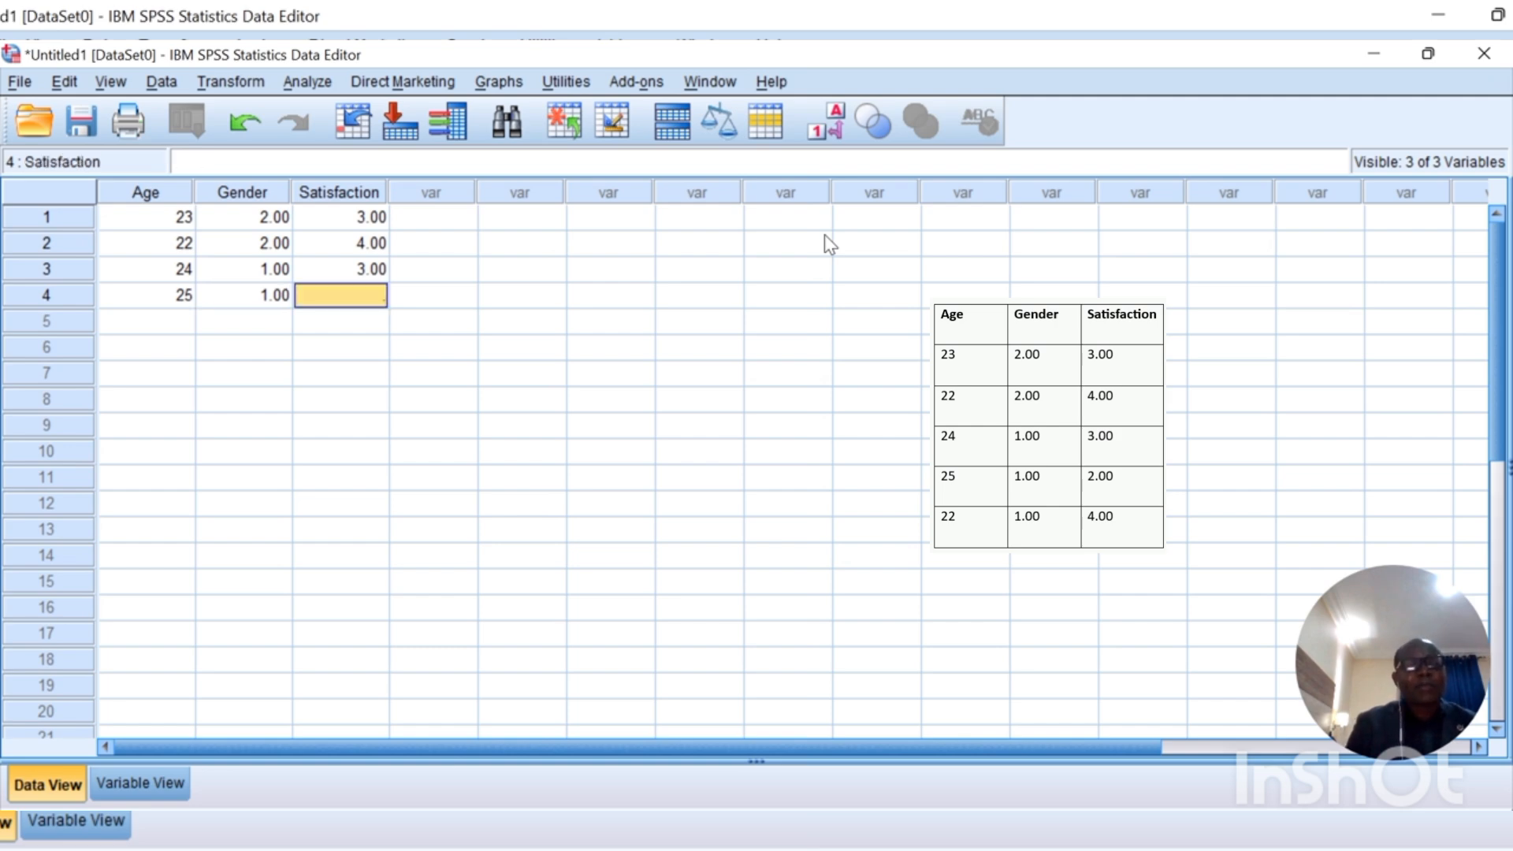
{"action": "type", "text": "2"}
{"action": "key", "text": "Tab"}
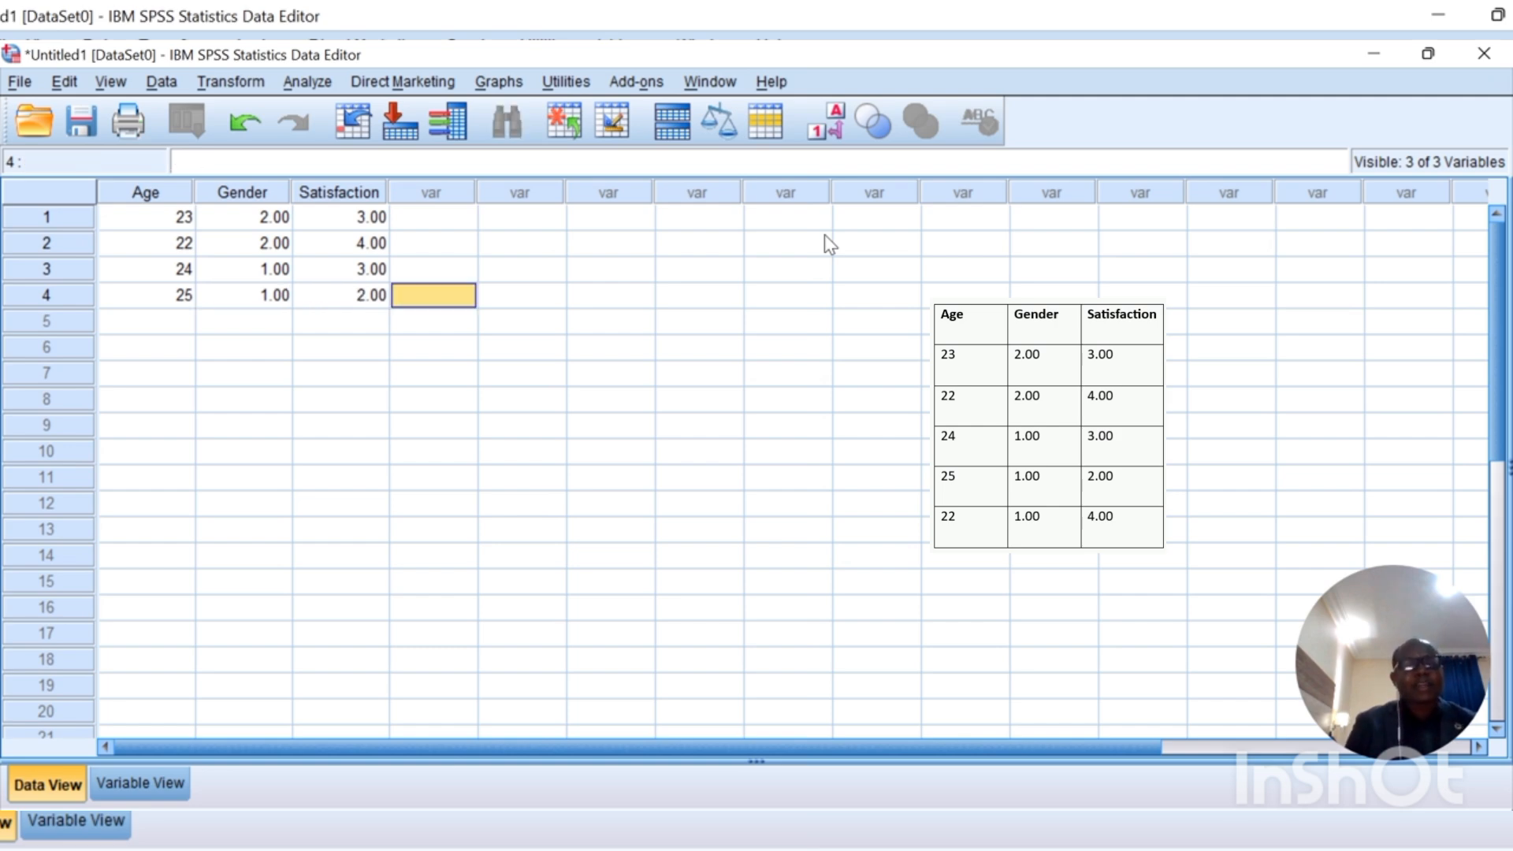
Step: Enter the fifth case in row 5: Age 22, Gender 1, Satisfaction 4
{"action": "key", "text": "Down"}
{"action": "key", "text": "Left"}
{"action": "key", "text": "Left"}
{"action": "key", "text": "Left"}
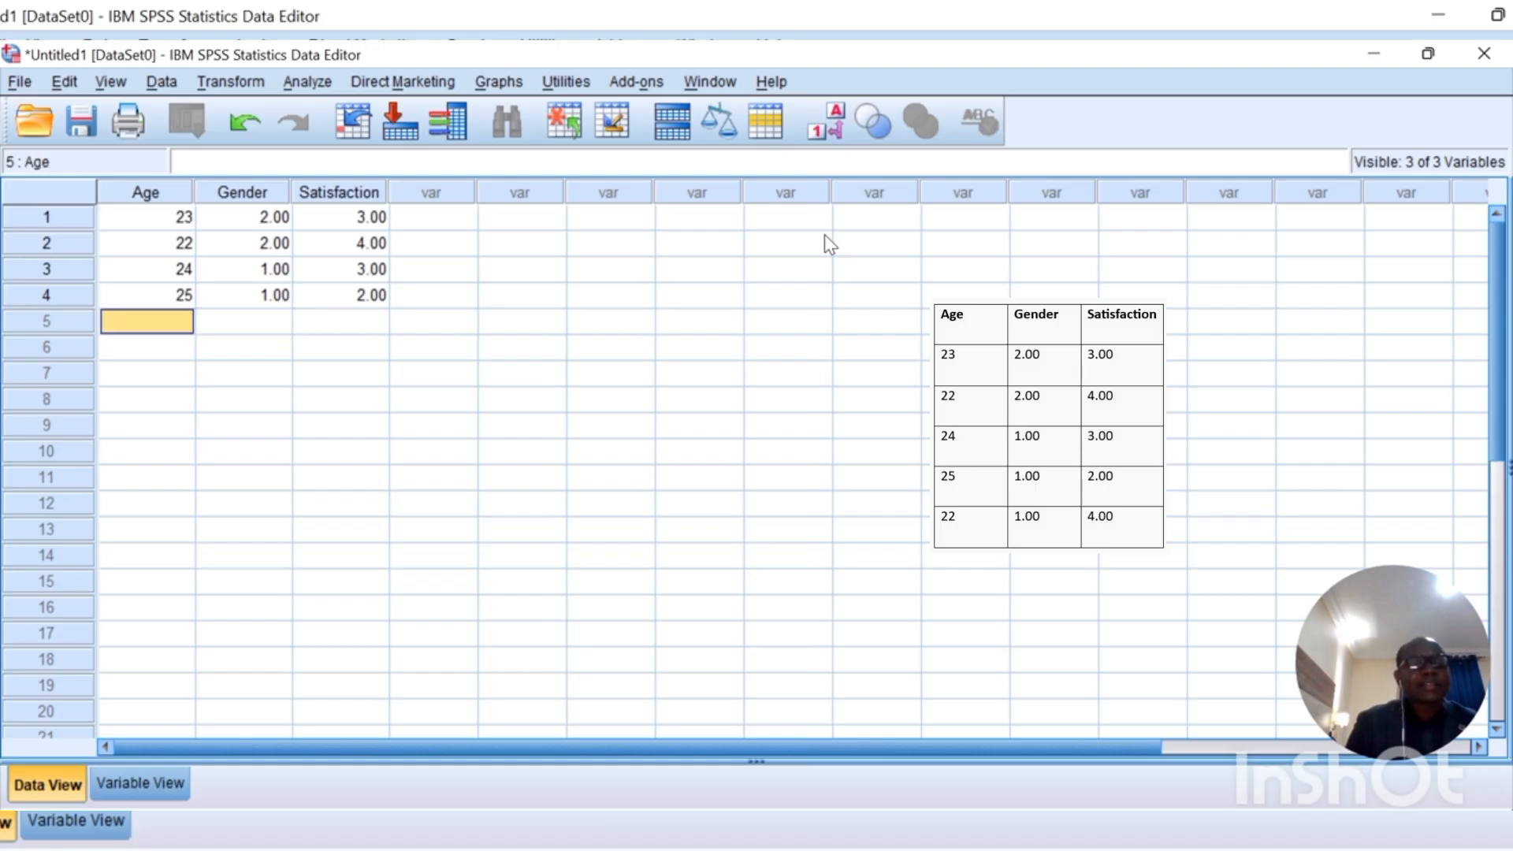
{"action": "type", "text": "22"}
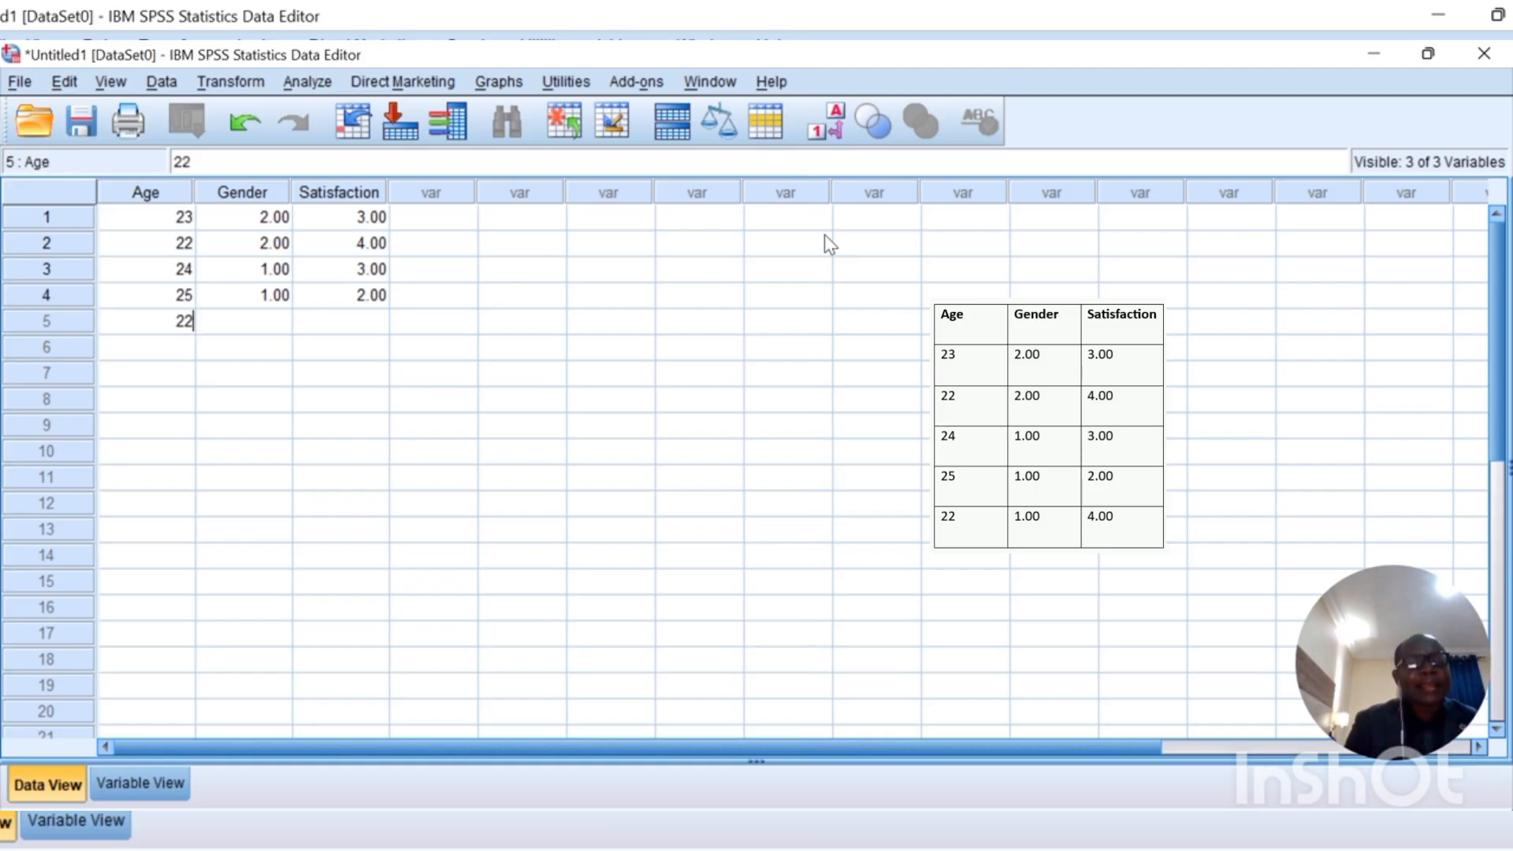
{"action": "key", "text": "Tab"}
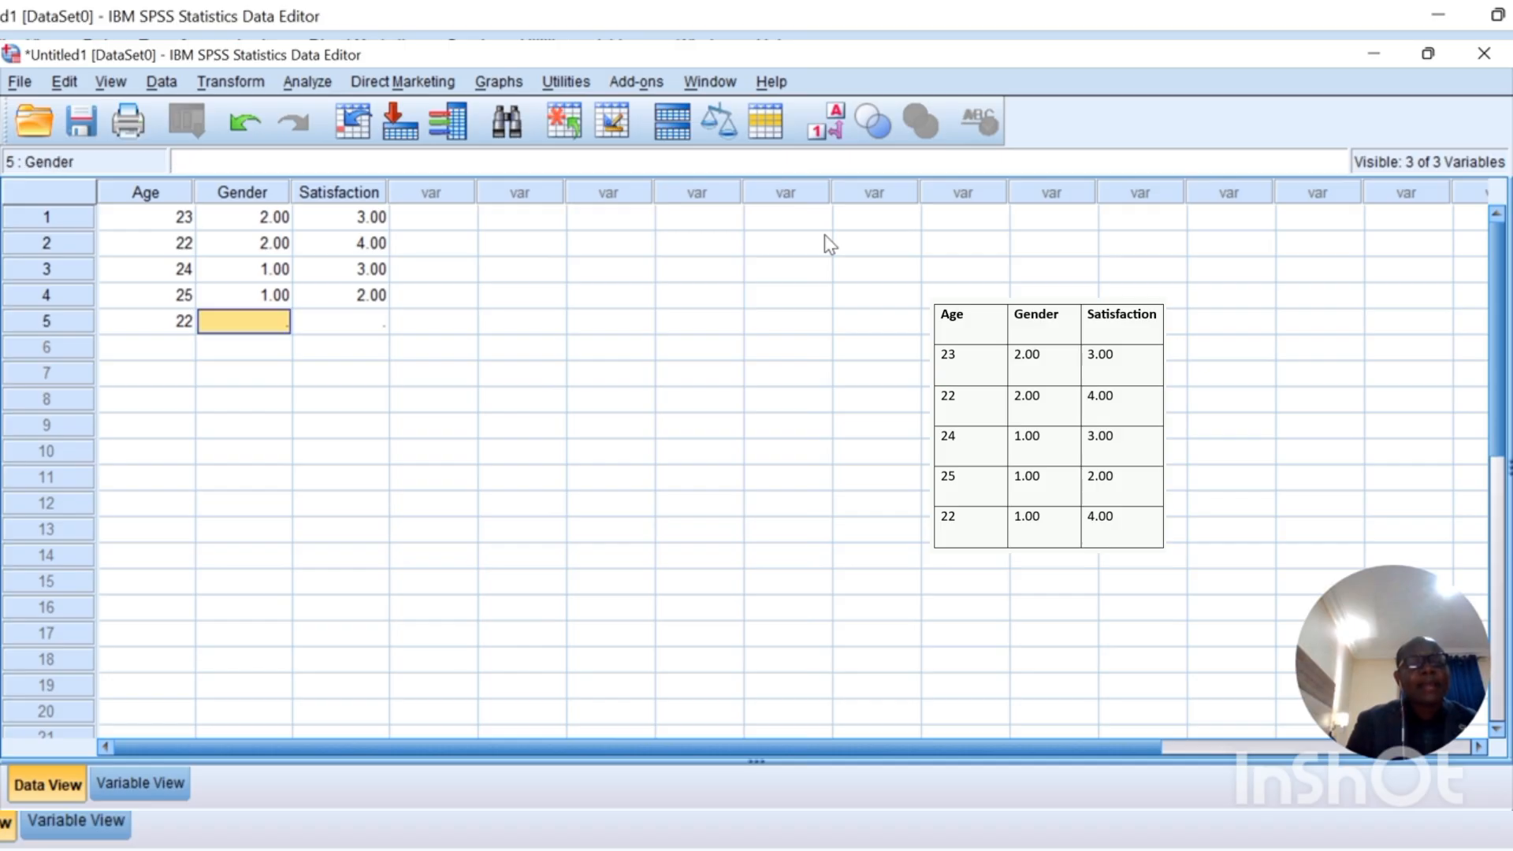
{"action": "type", "text": "1"}
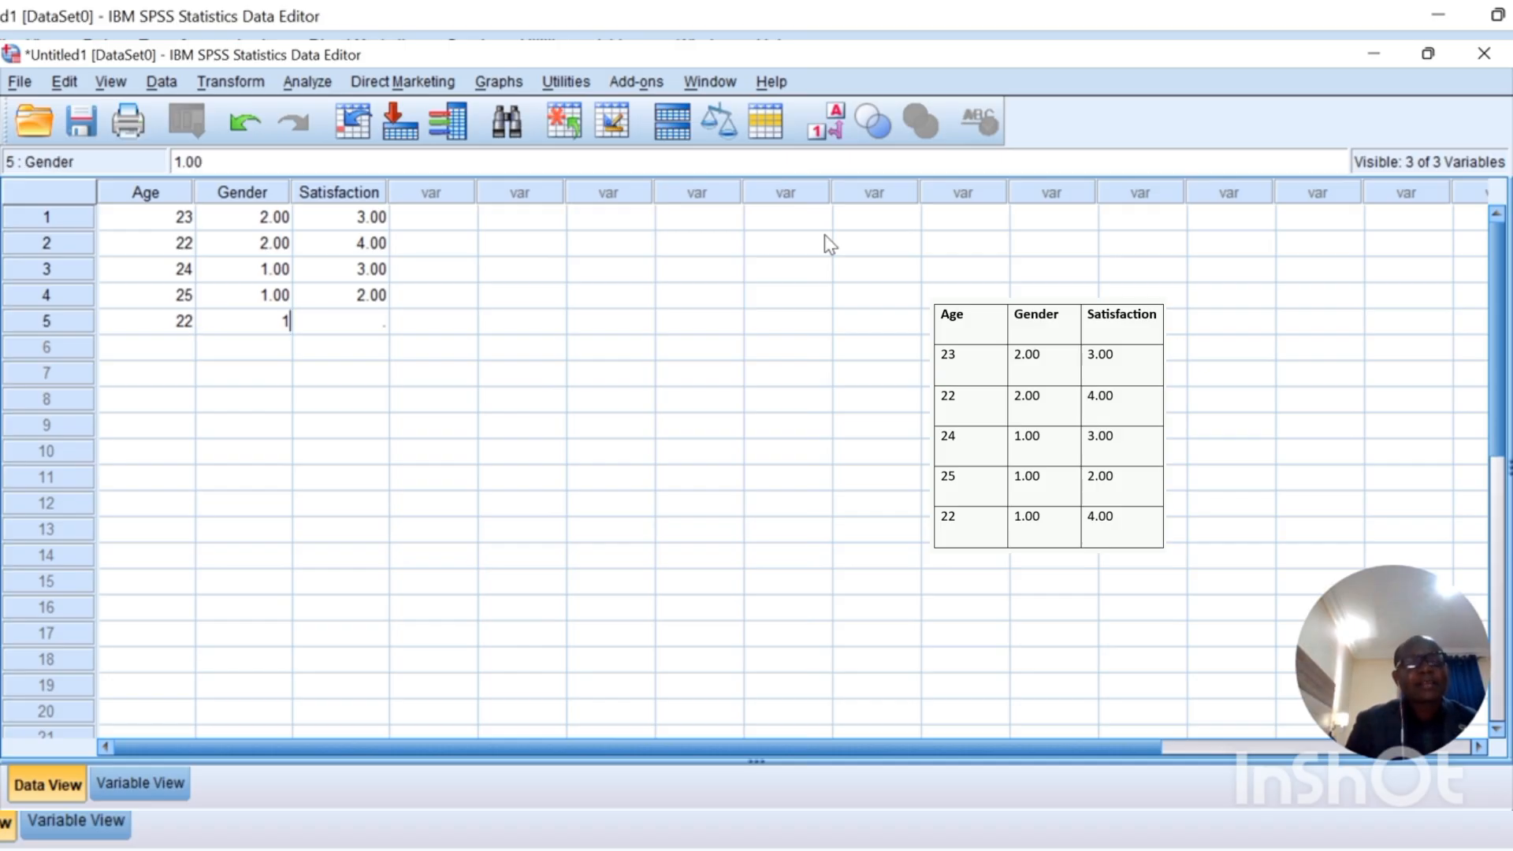
{"action": "key", "text": "Tab"}
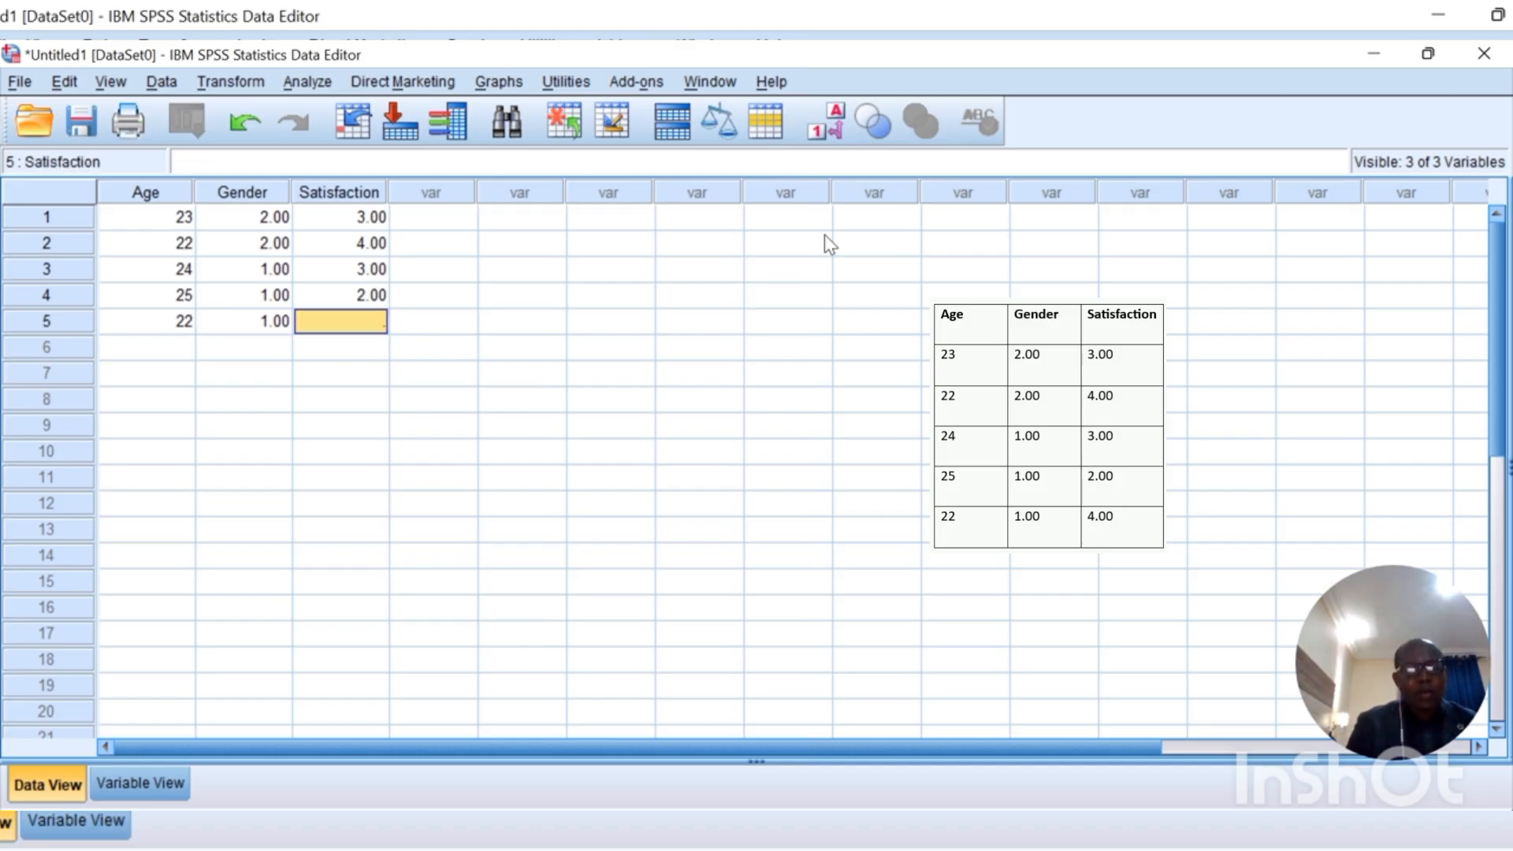
{"action": "type", "text": "4"}
{"action": "key", "text": "Tab"}
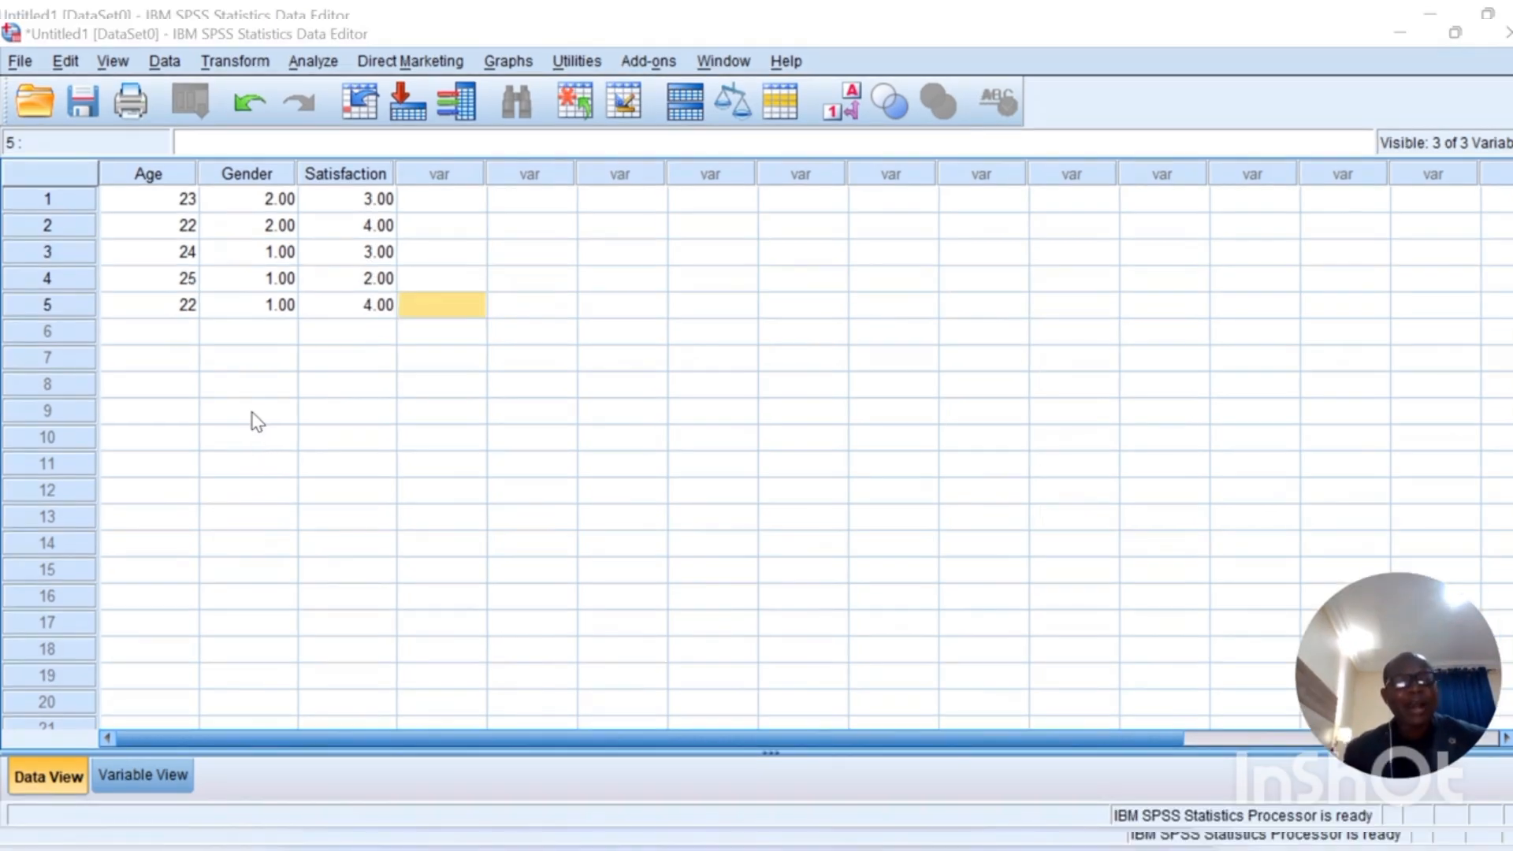
Step: Start Save As for the dataset from the File menu and dismiss the Chrome notification
{"action": "left_click", "coordinate": [21, 63]}
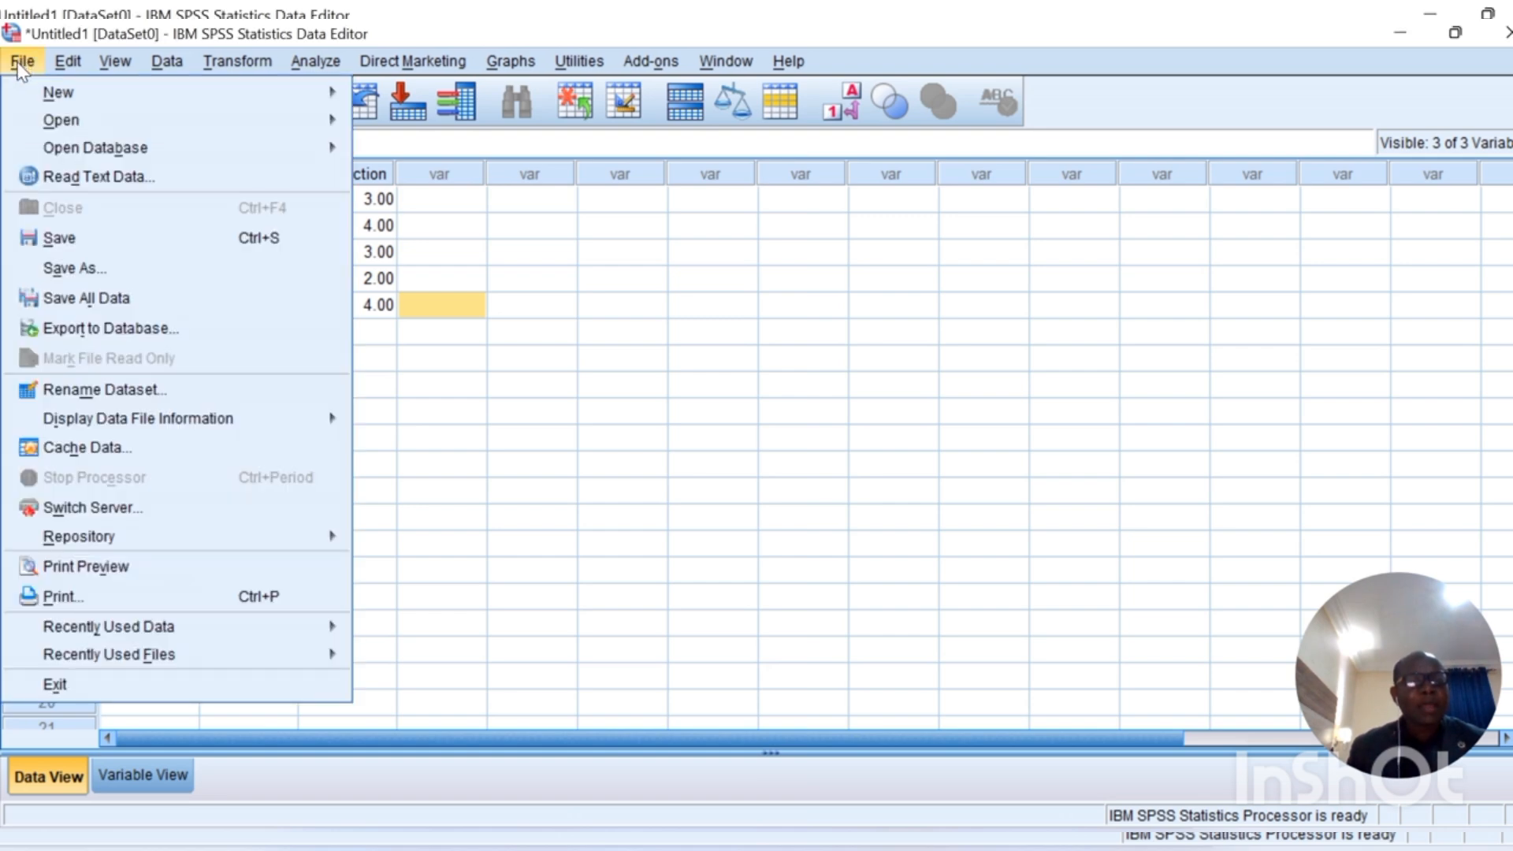
{"action": "left_click", "coordinate": [93, 270]}
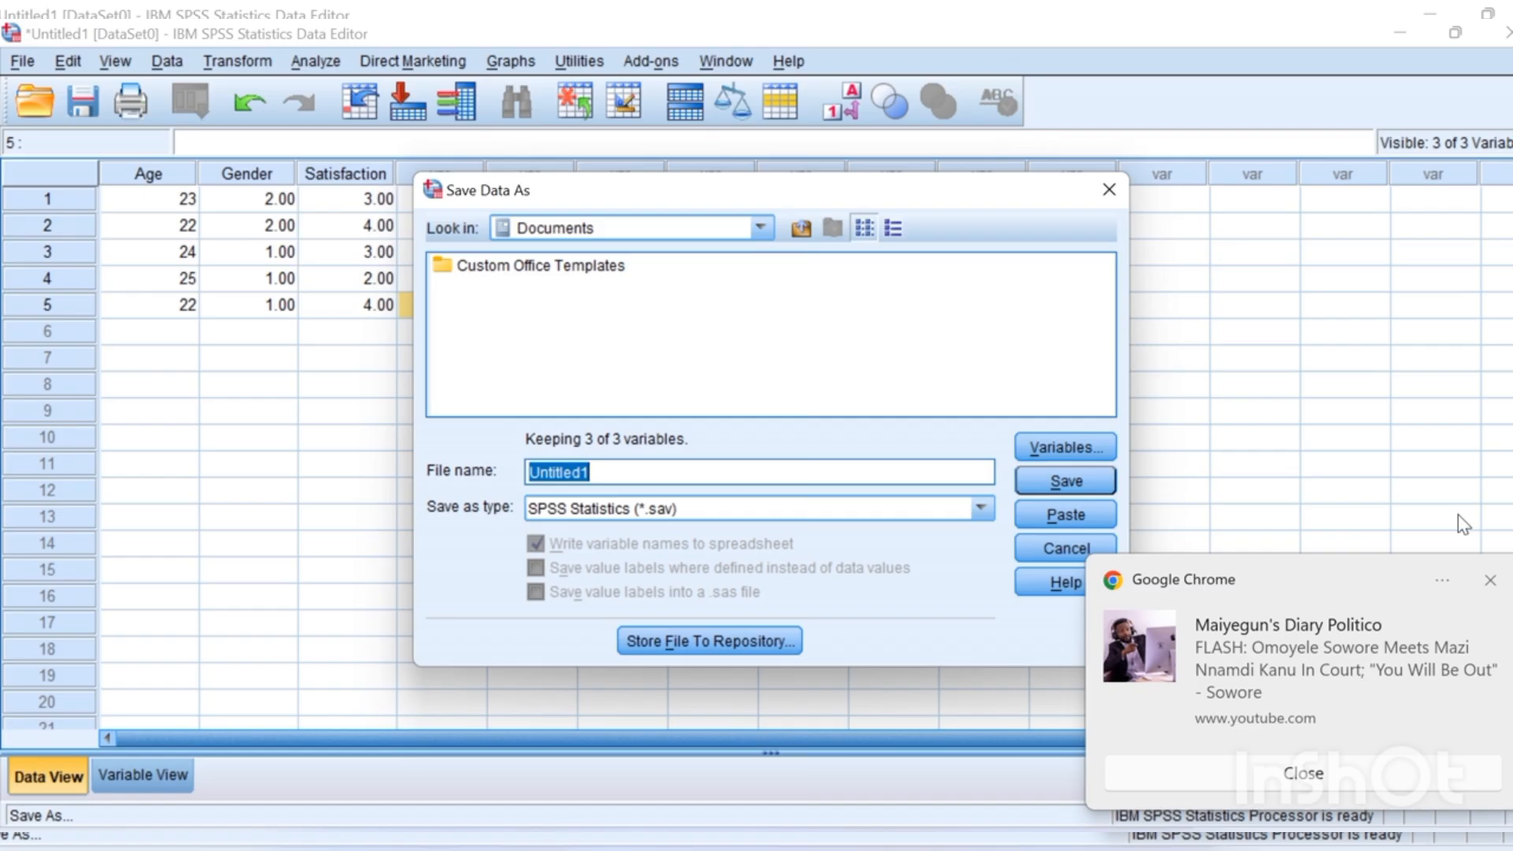
{"action": "left_click", "coordinate": [1489, 581]}
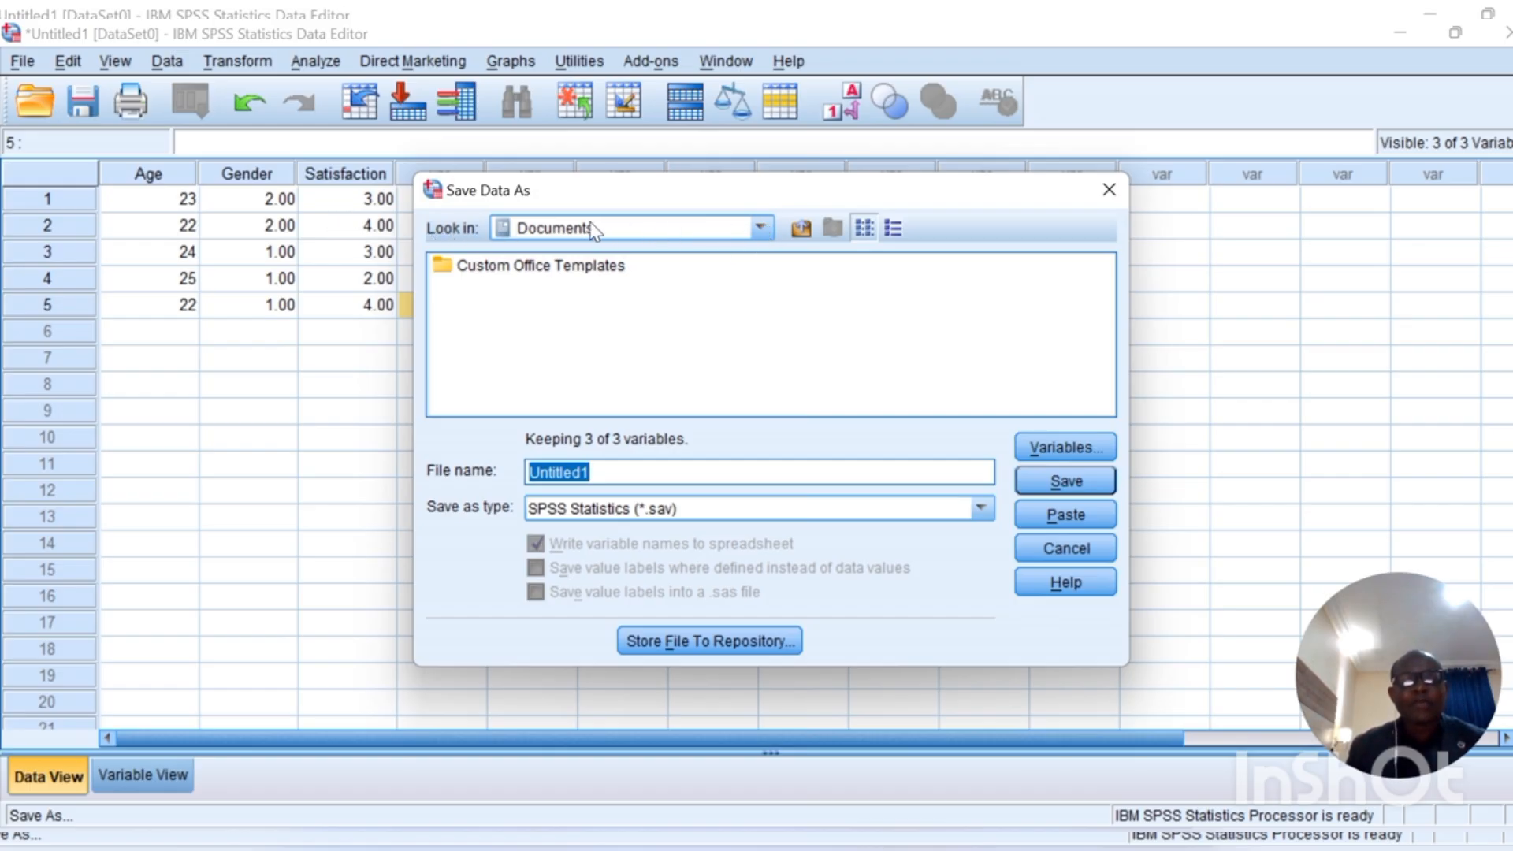
Step: Expand the Look in location list and scroll through it toward Desktop
{"action": "left_click", "coordinate": [761, 230]}
{"action": "scroll", "coordinate": [625, 348], "scroll_direction": "down", "scroll_amount": 2}
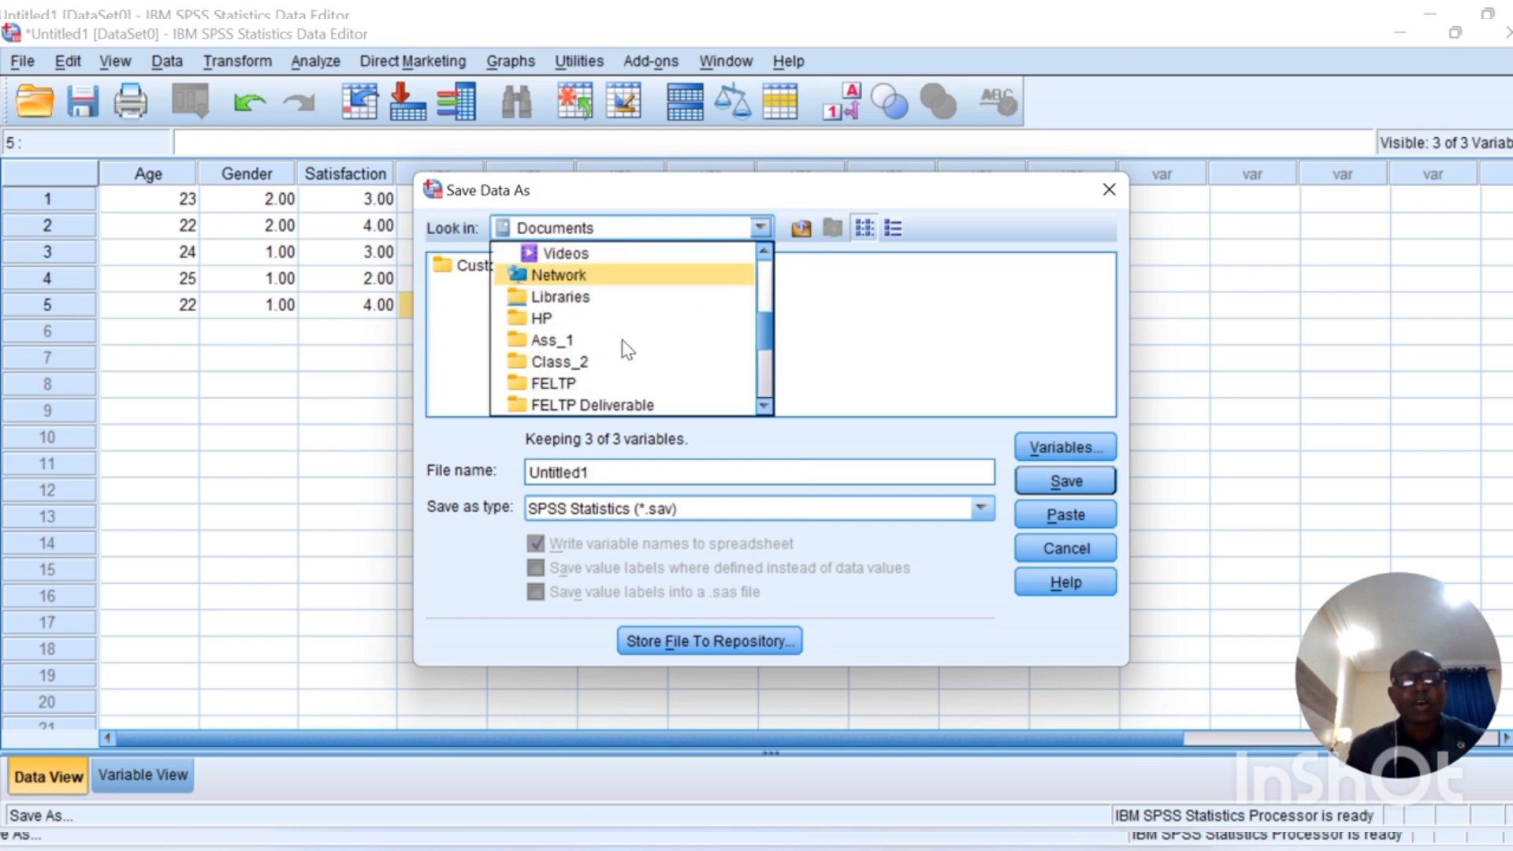
{"action": "scroll", "coordinate": [624, 347], "scroll_direction": "up", "scroll_amount": 2}
{"action": "scroll", "coordinate": [622, 340], "scroll_direction": "up", "scroll_amount": 2}
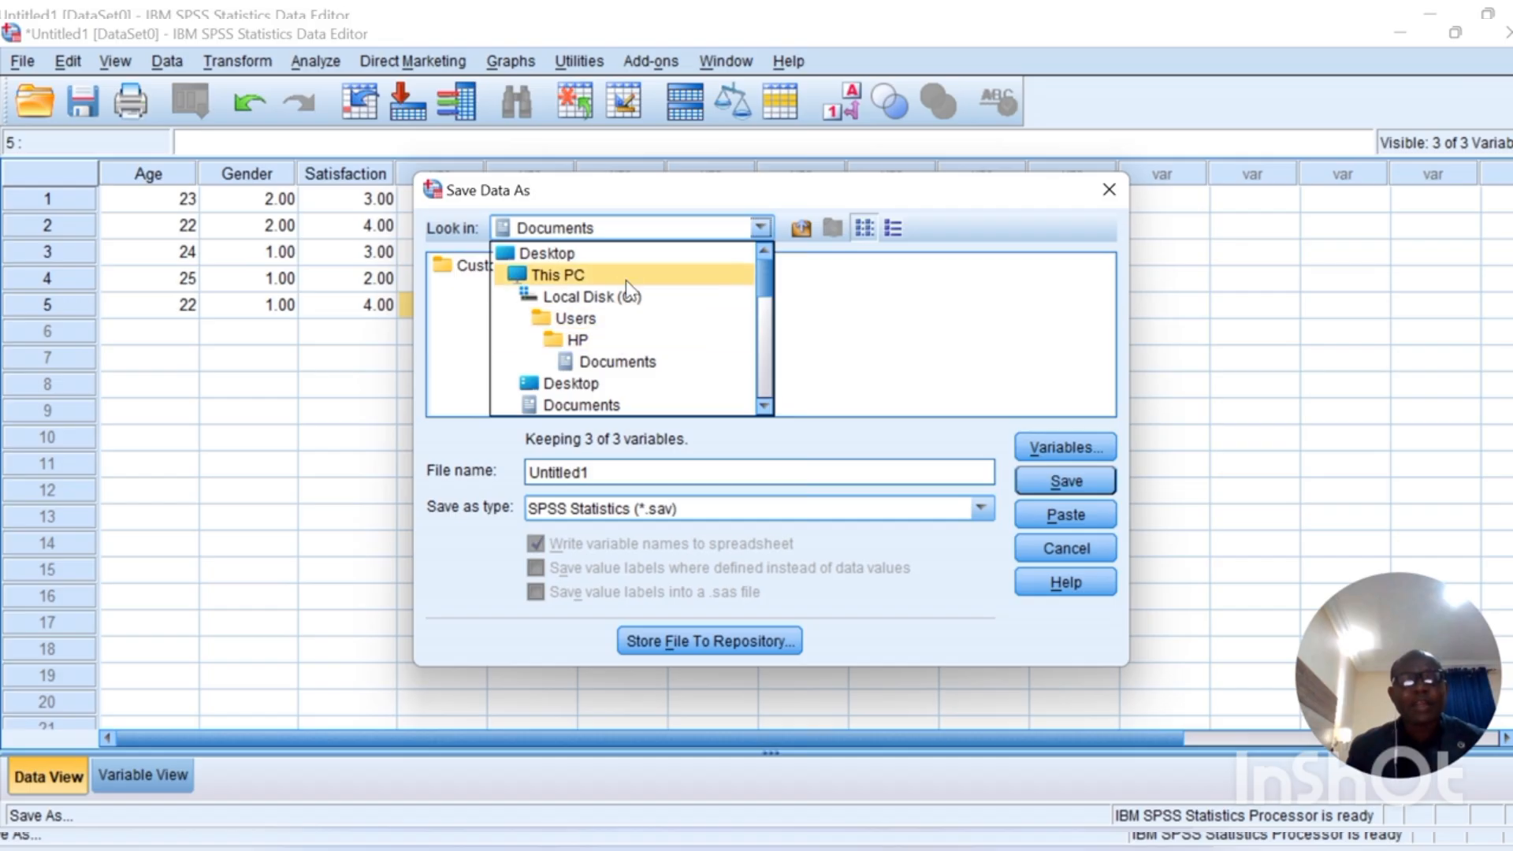
{"action": "scroll", "coordinate": [692, 348], "scroll_direction": "down", "scroll_amount": 1}
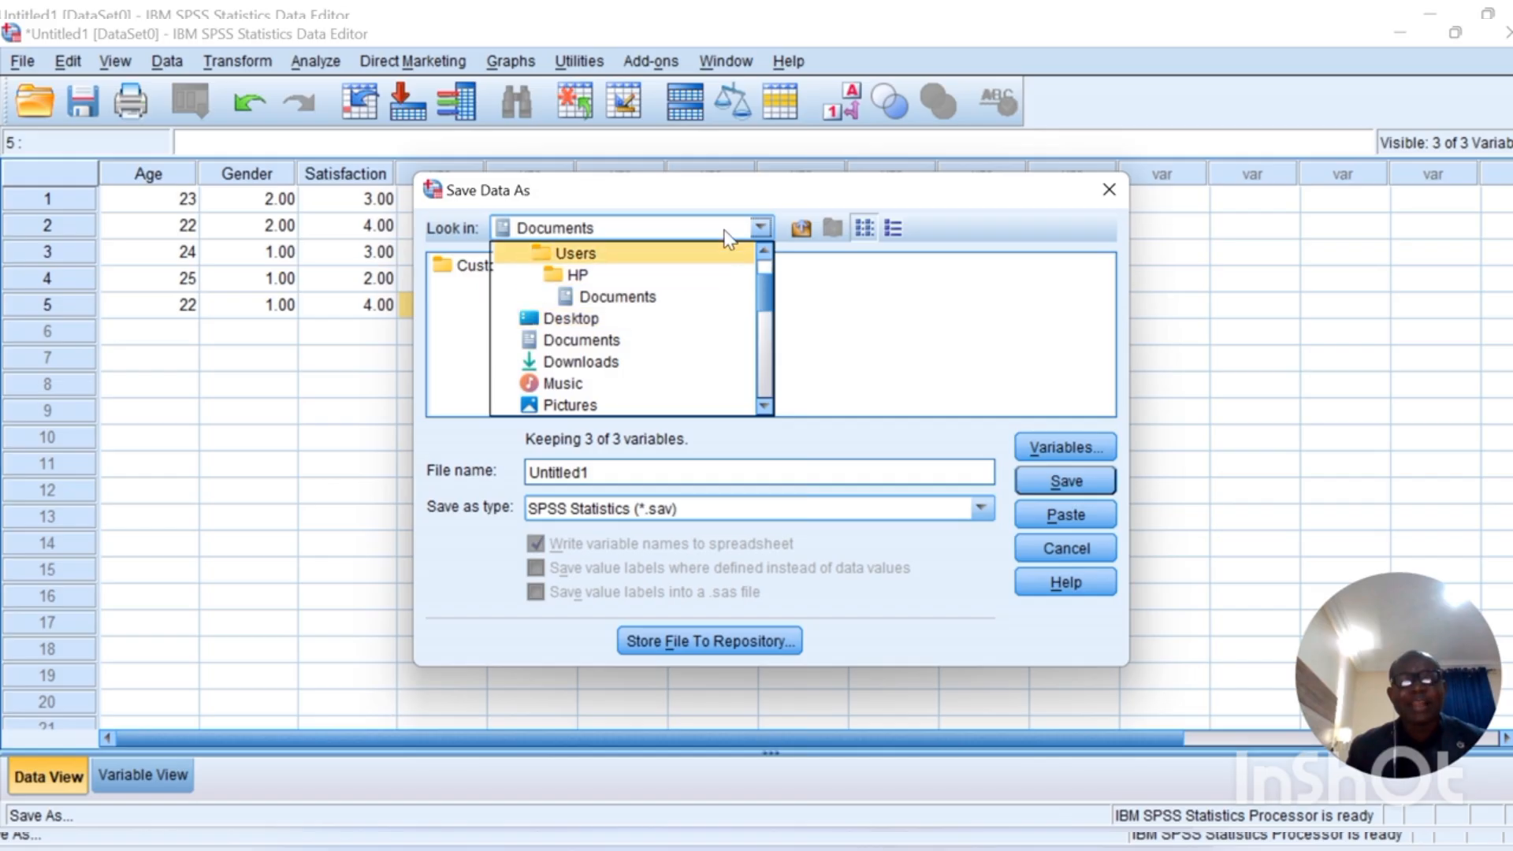
Step: Choose Desktop, replace the Untitled1 name with student_survey, and save as .sav
{"action": "left_click", "coordinate": [593, 320]}
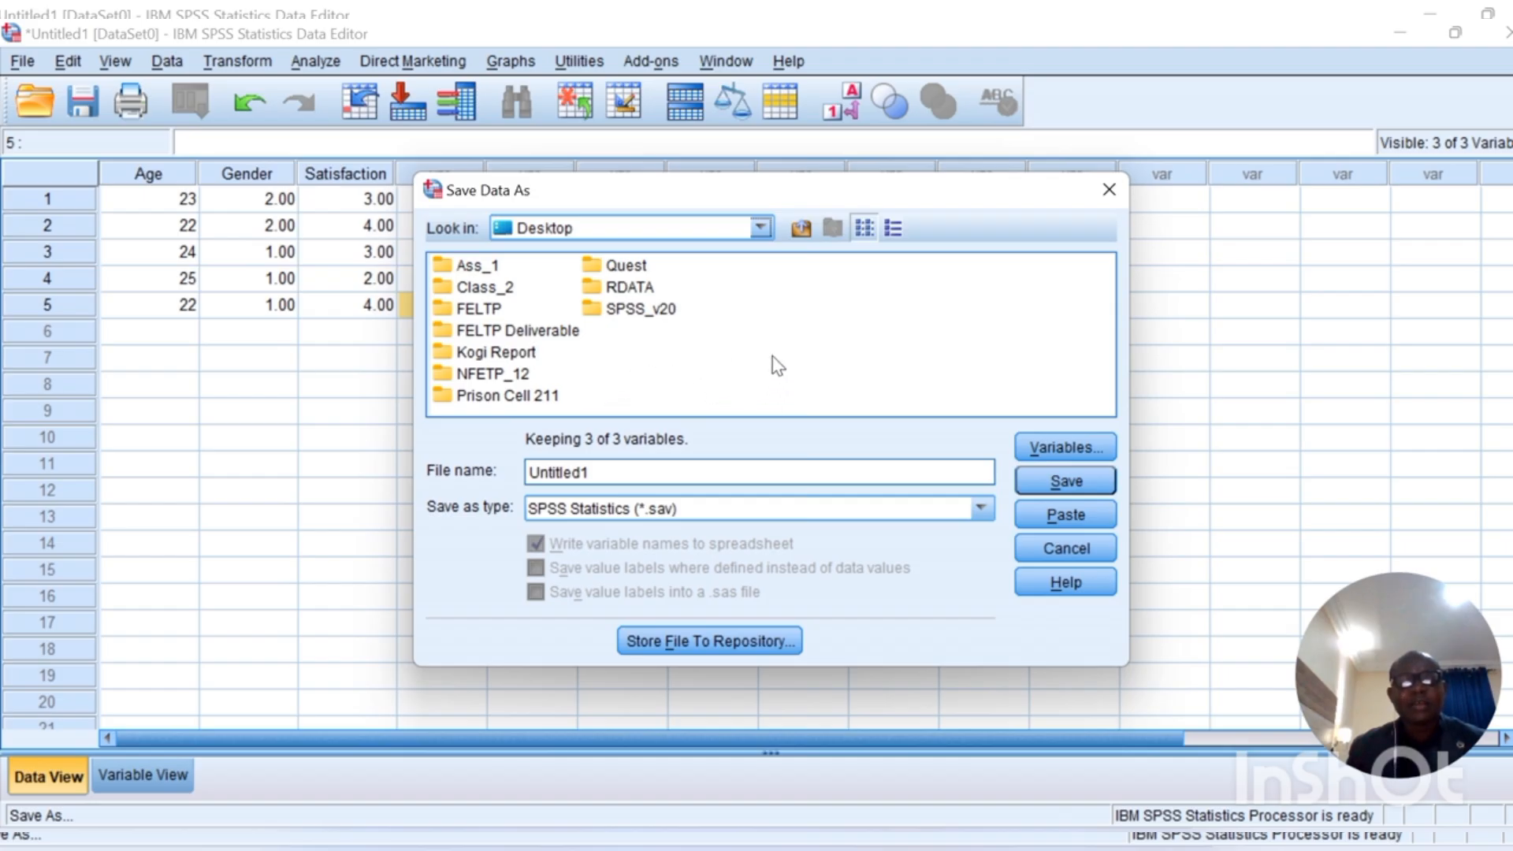
{"action": "left_click", "coordinate": [613, 473]}
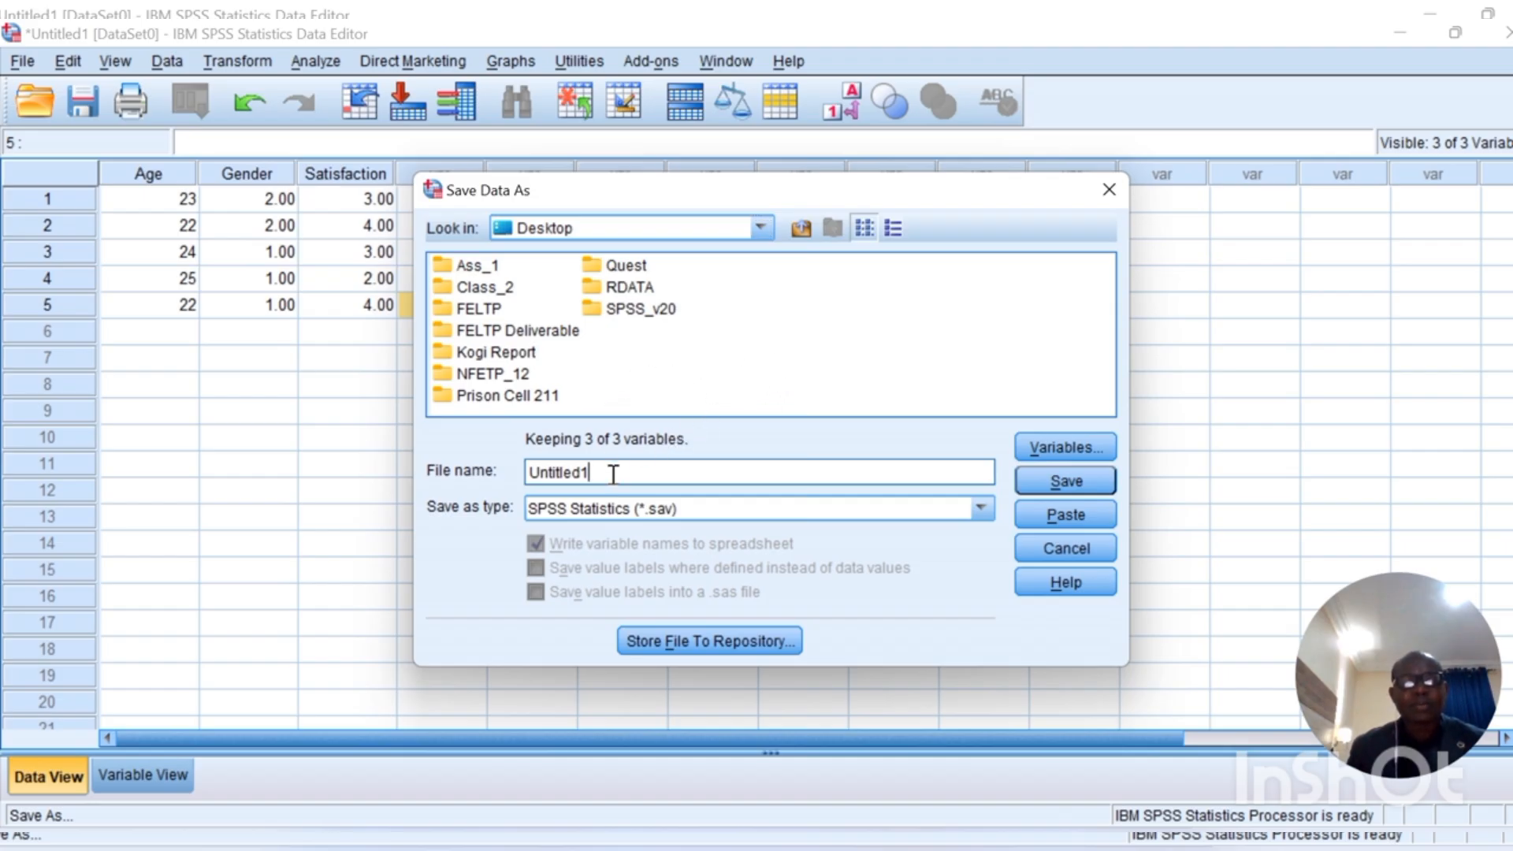
{"action": "key", "text": "BackSpace"}
{"action": "key", "text": "BackSpace"}
{"action": "key", "text": "BackSpace"}
{"action": "key", "text": "BackSpace"}
{"action": "key", "text": "BackSpace"}
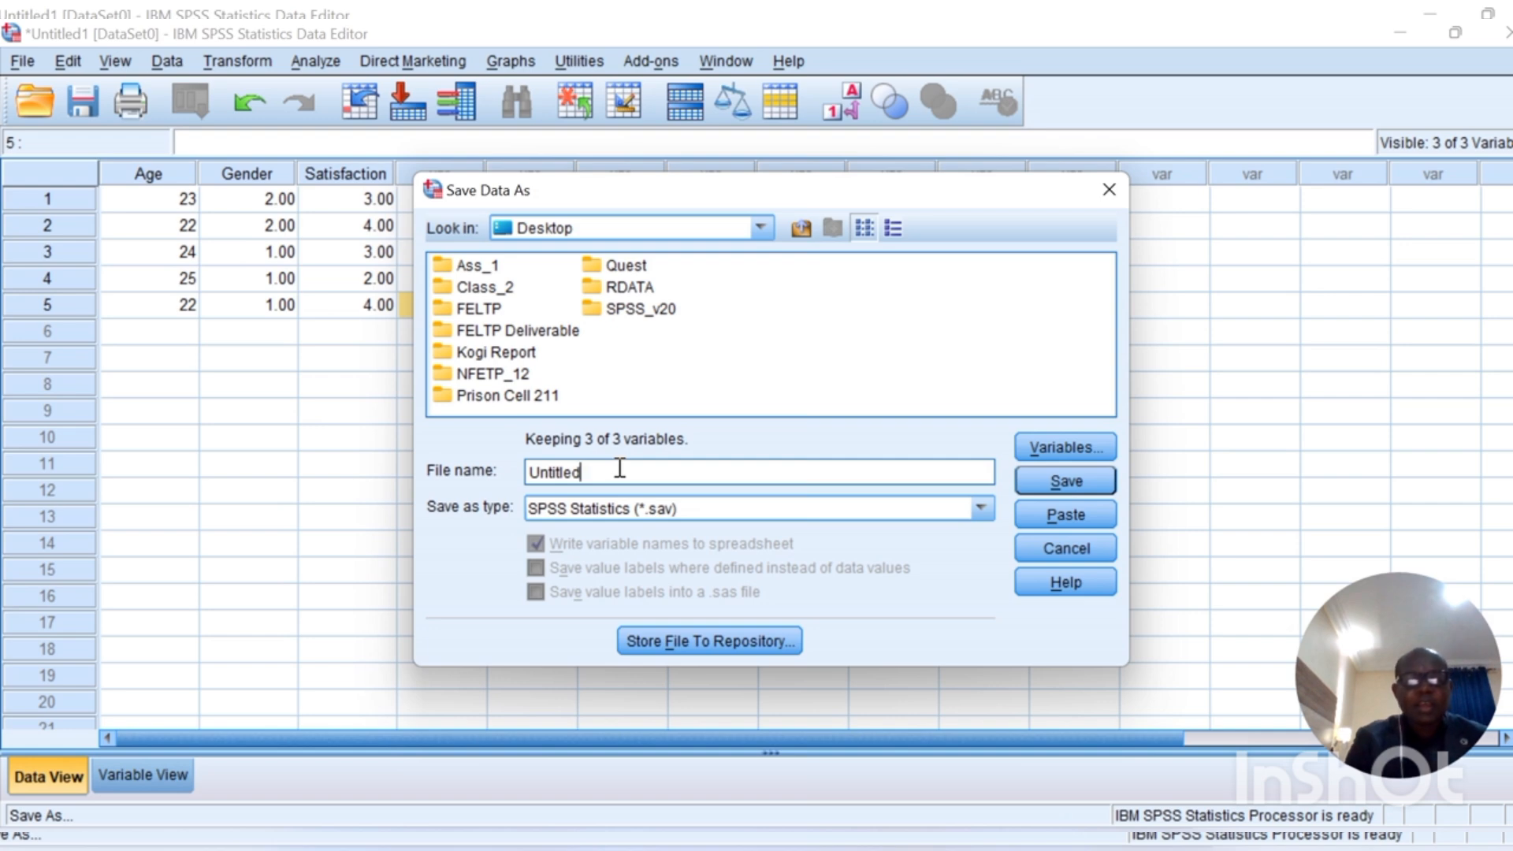
{"action": "key", "text": "BackSpace"}
{"action": "key", "text": "BackSpace"}
{"action": "key", "text": "BackSpace"}
{"action": "key", "text": "BackSpace"}
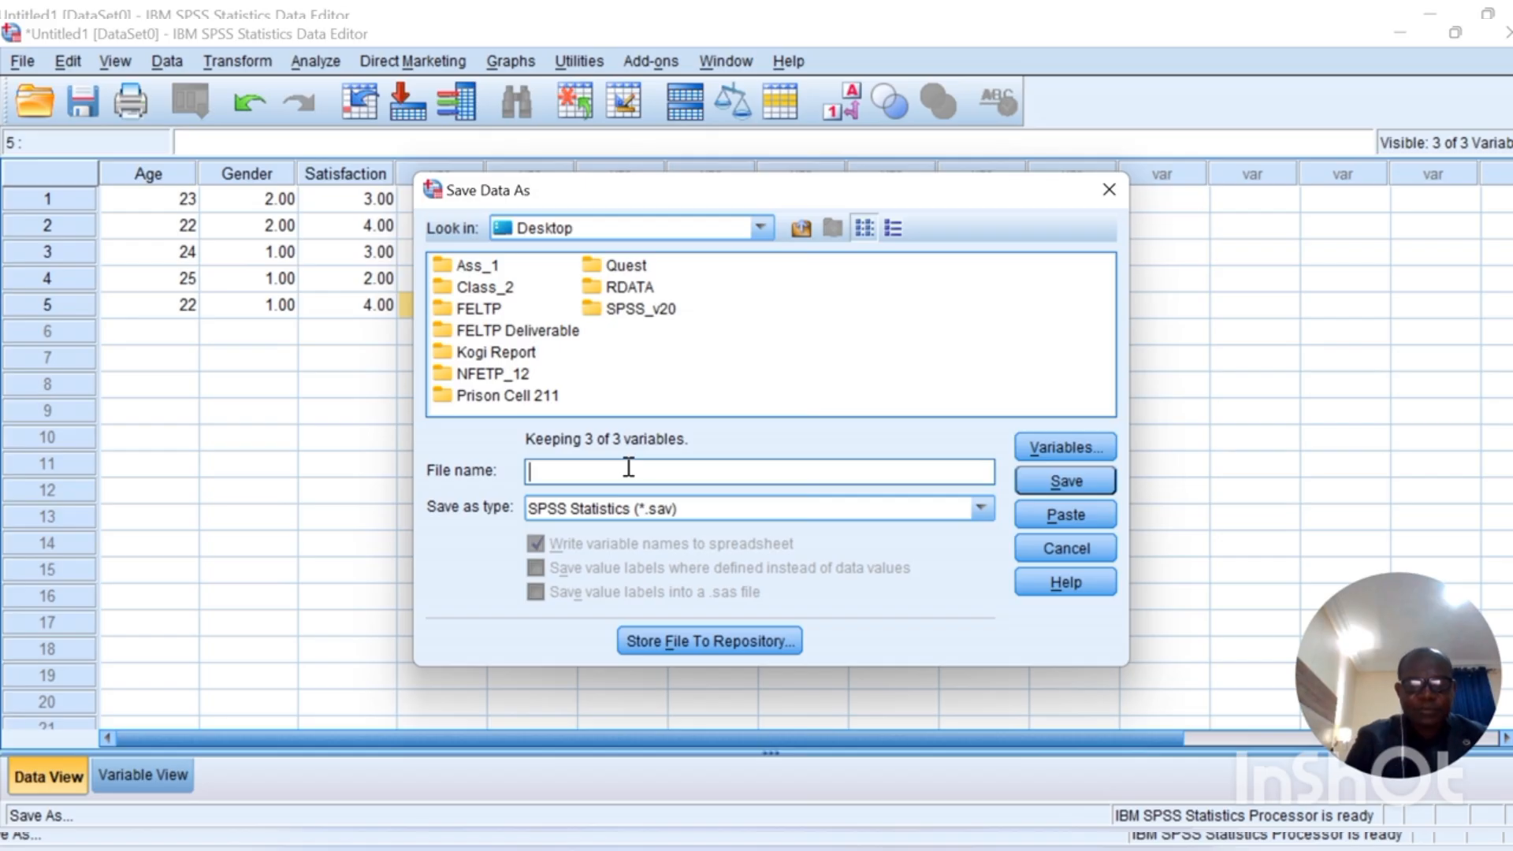
{"action": "type", "text": "s"}
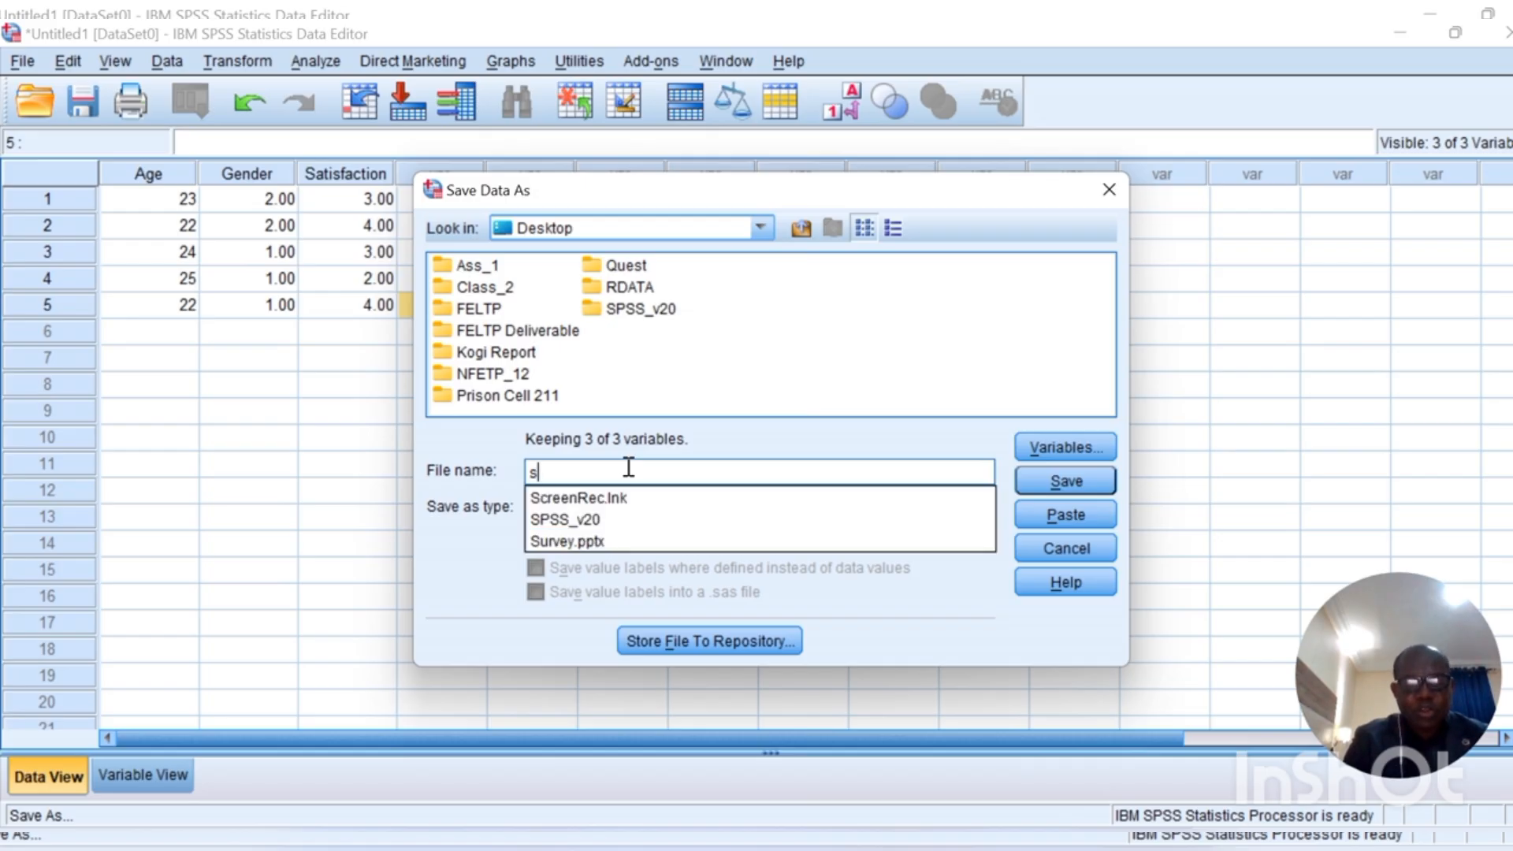
{"action": "type", "text": "tudent"}
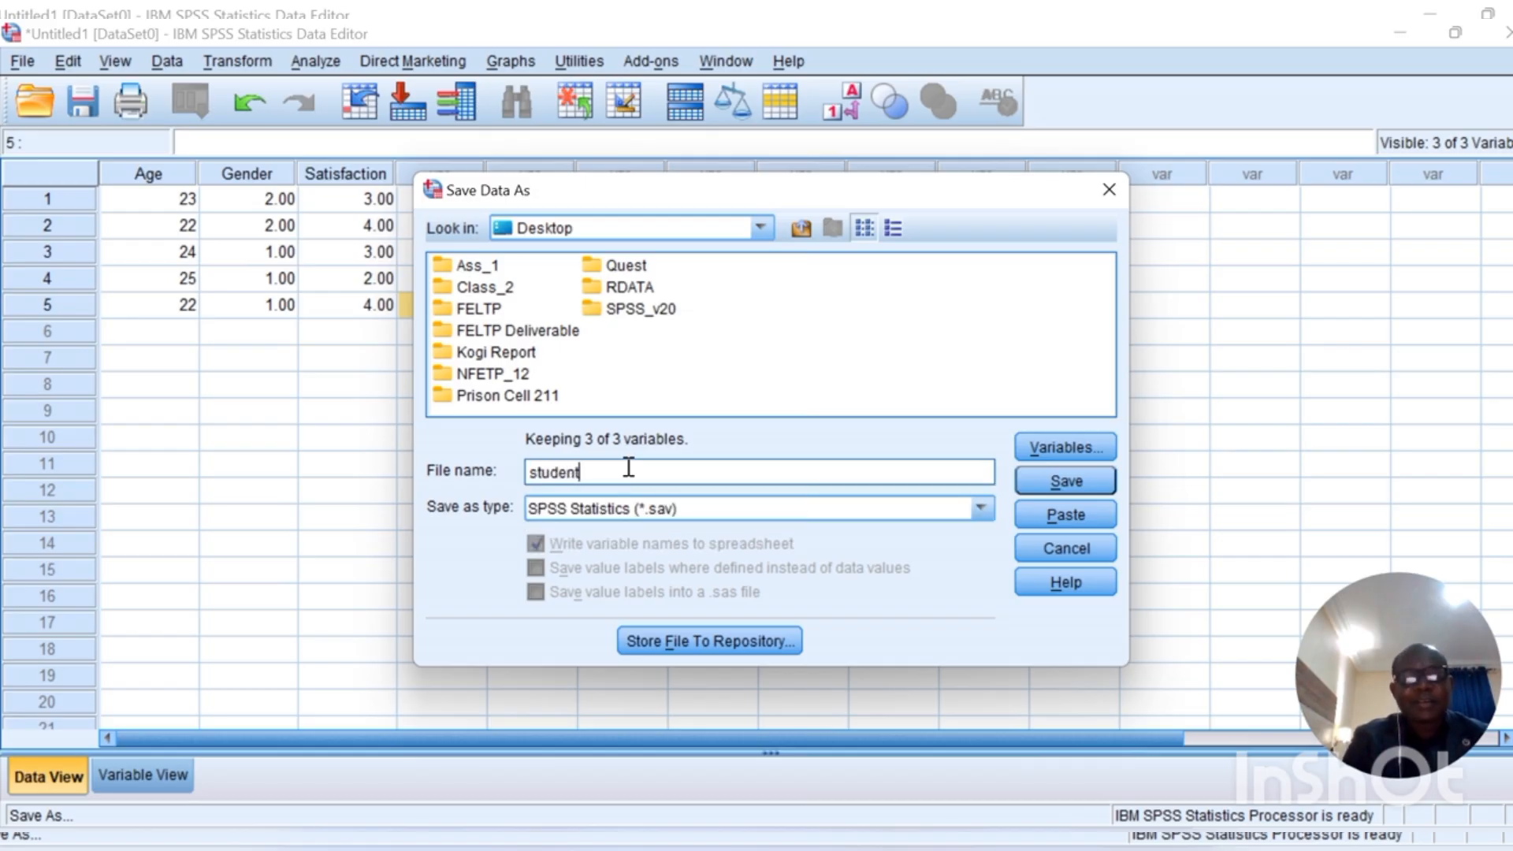
{"action": "type", "text": "_"}
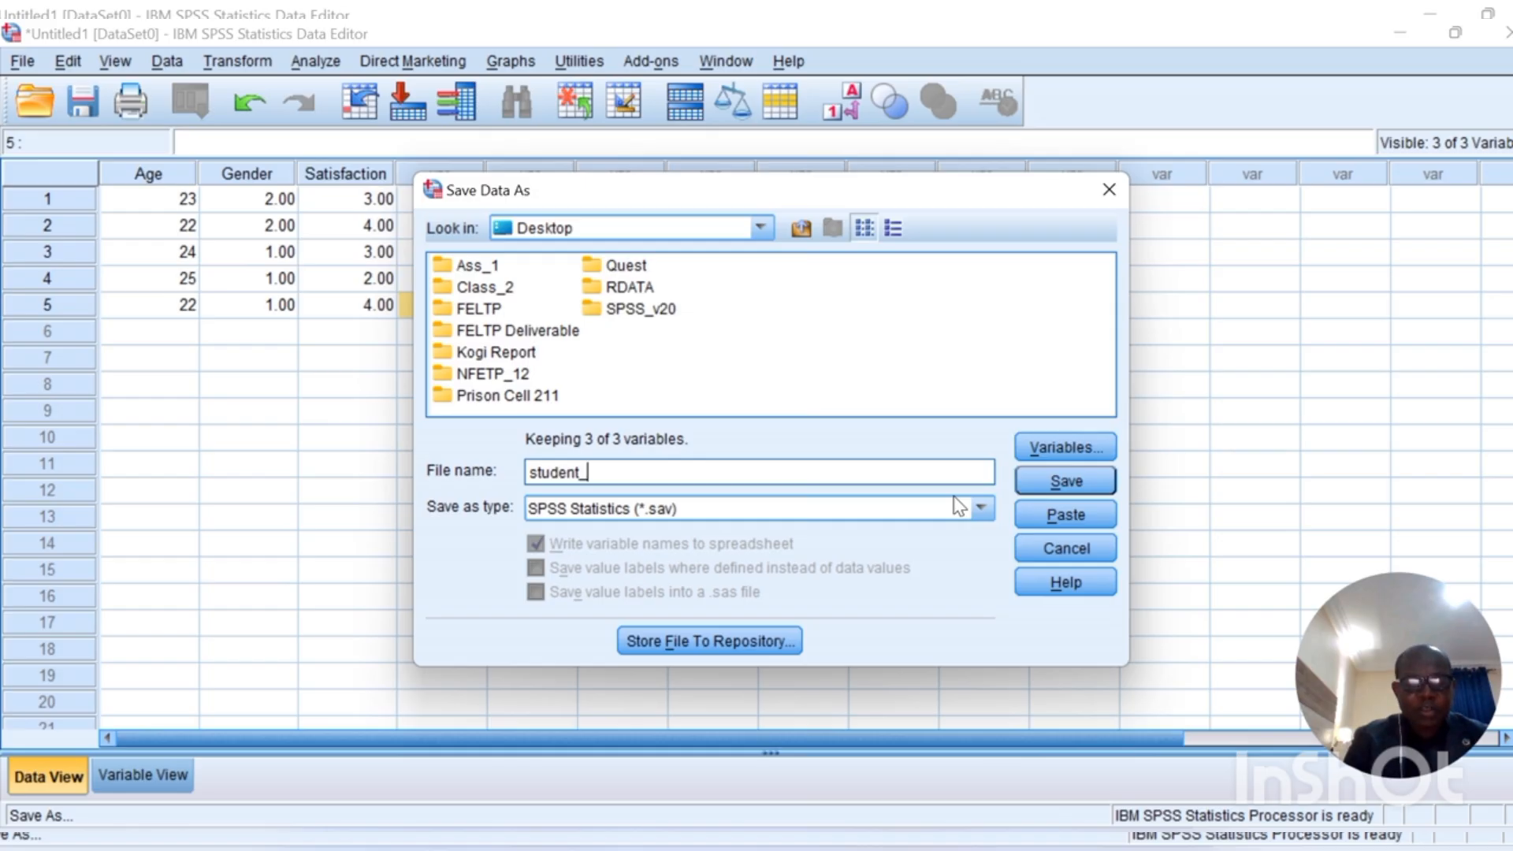
{"action": "type", "text": "survey"}
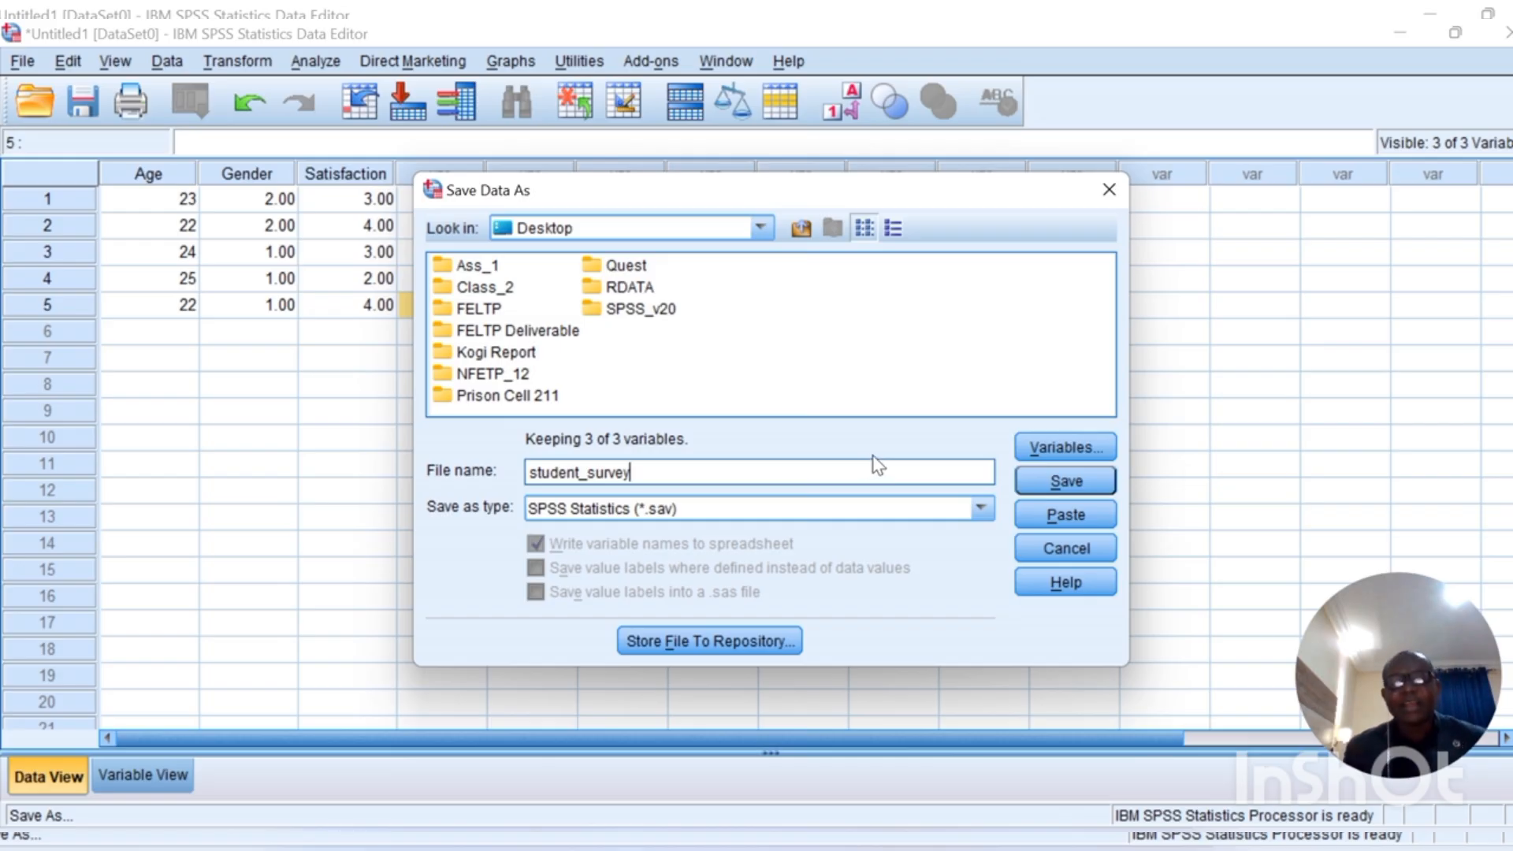
{"action": "left_click", "coordinate": [1076, 482]}
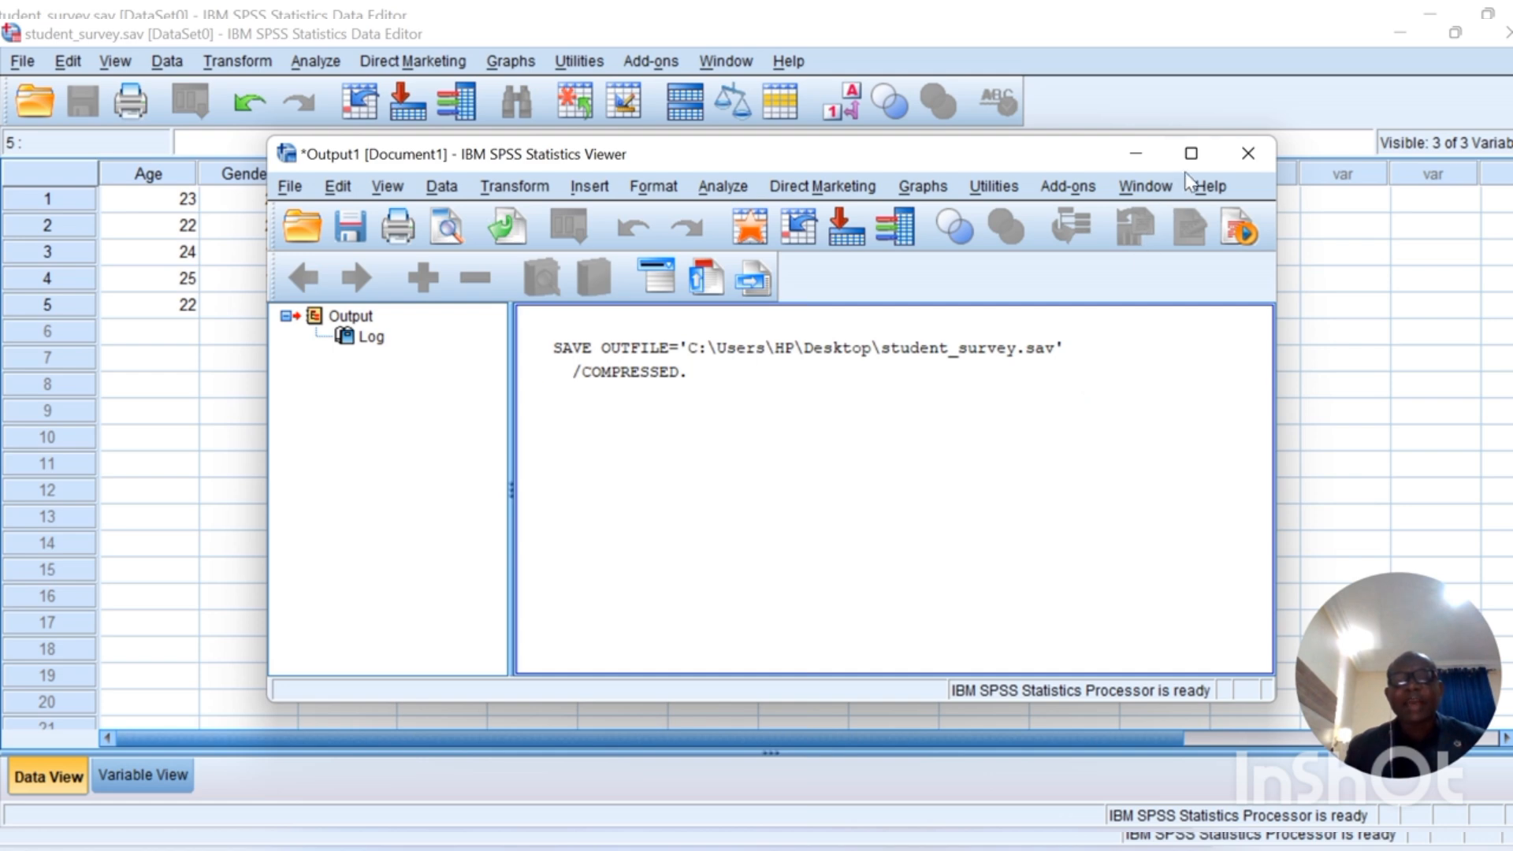
Step: Close the Output Viewer and discard the output log, cancelling the Save Output As dialog
{"action": "left_click", "coordinate": [1250, 145]}
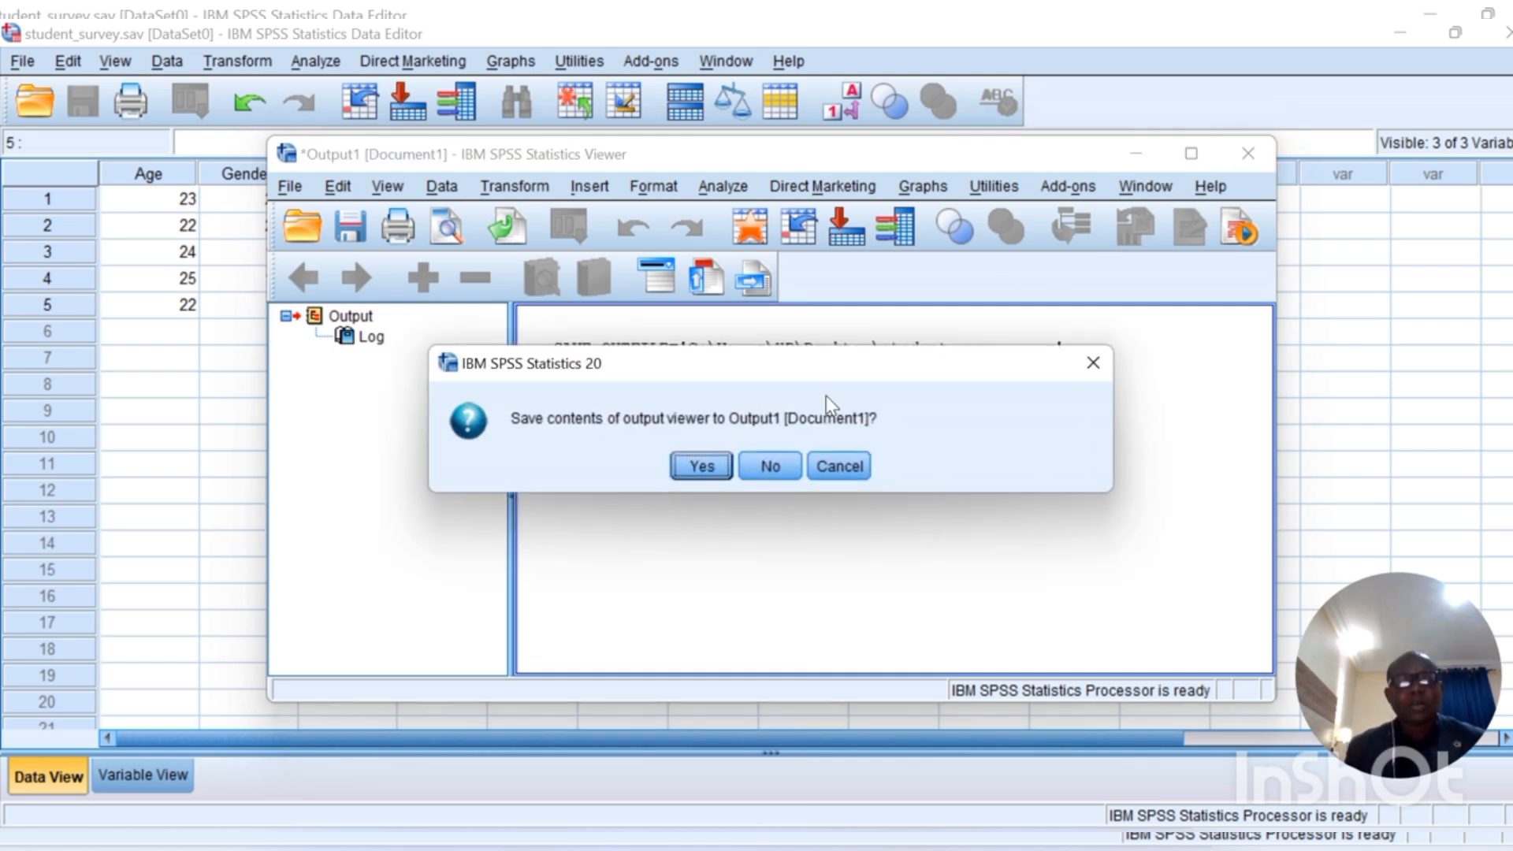
{"action": "left_click", "coordinate": [715, 475]}
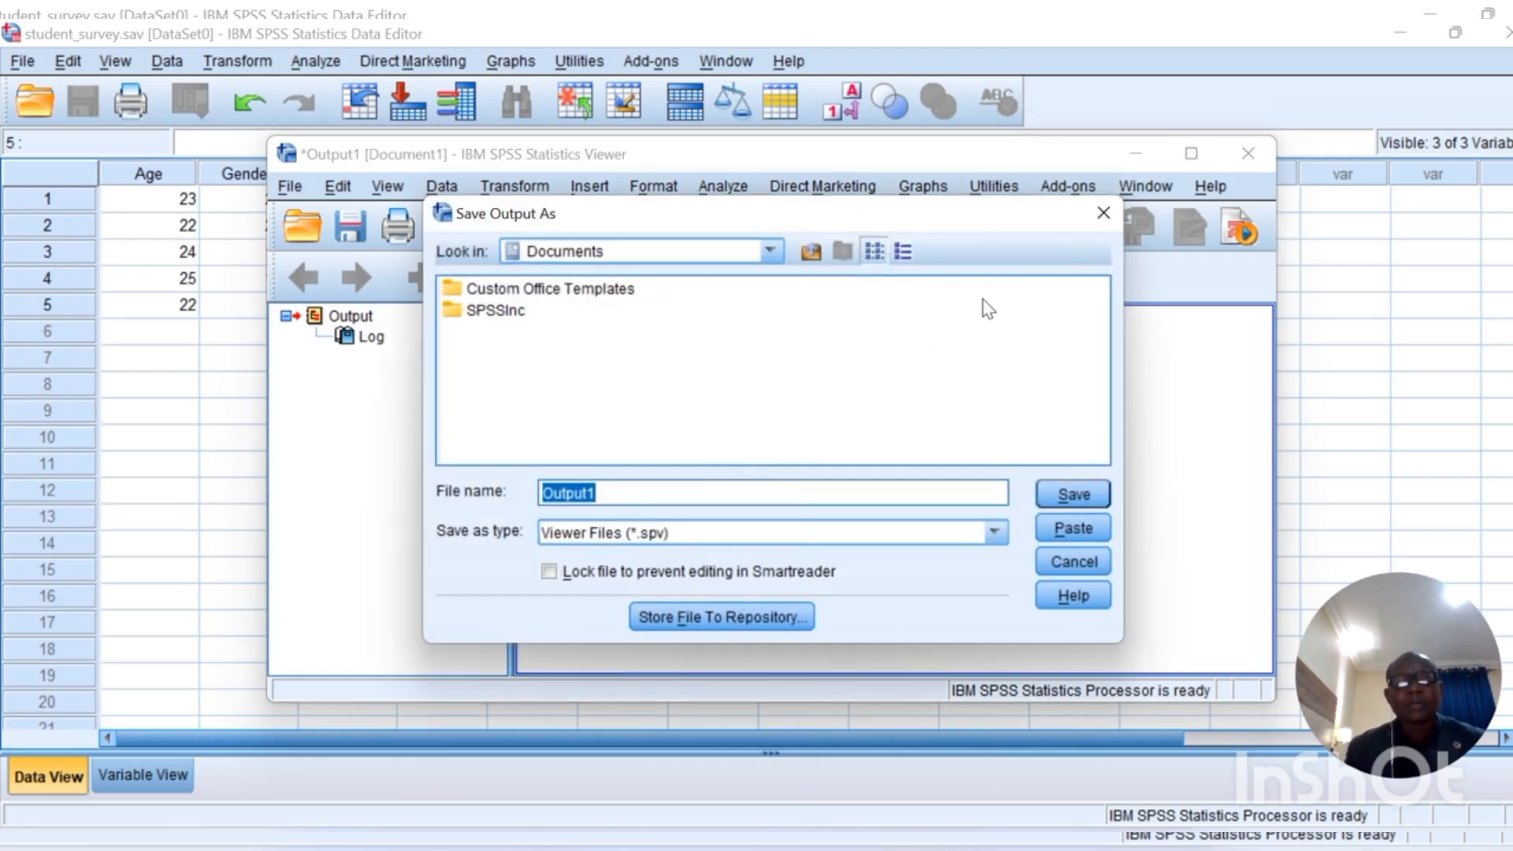
{"action": "left_click", "coordinate": [1099, 207]}
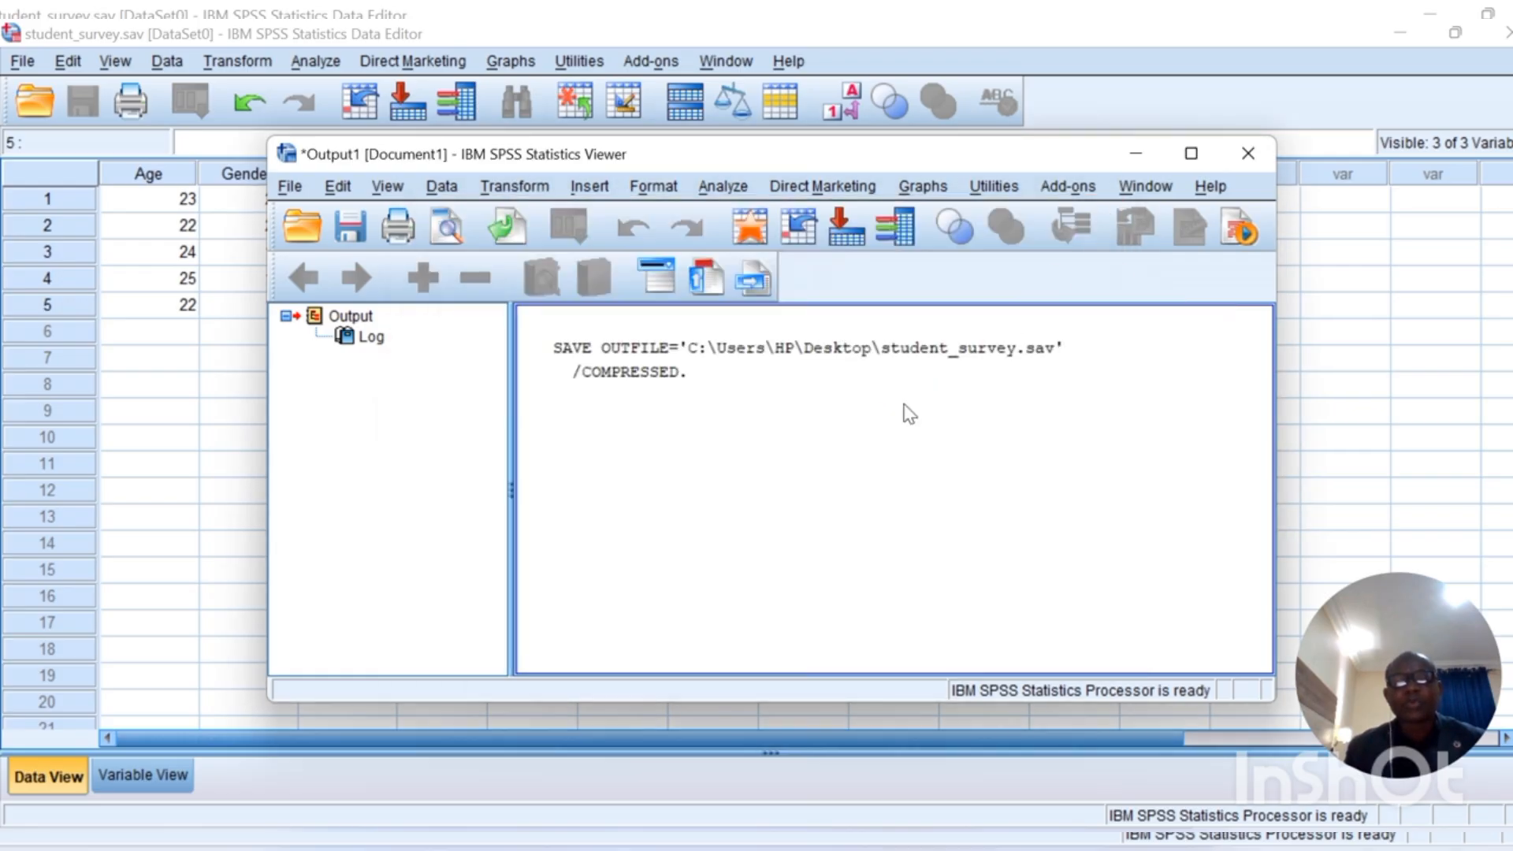
{"action": "left_click", "coordinate": [1257, 148]}
{"action": "left_click", "coordinate": [778, 471]}
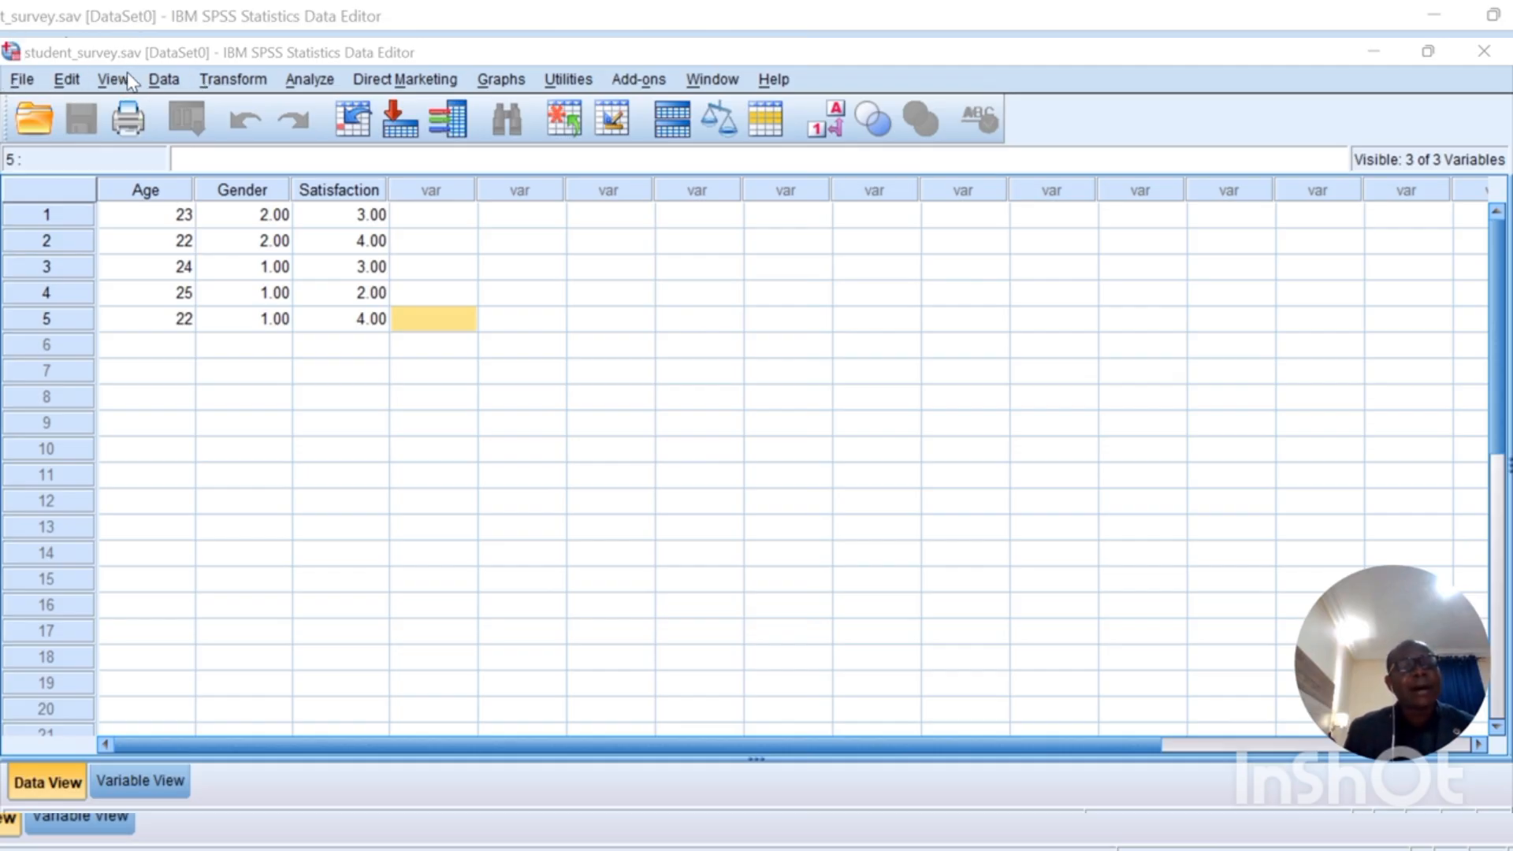
Step: Browse the Analyze menu's Descriptive Statistics, Tables, Compare Means, Mixed Models, Scale and Neural Networks submenus
{"action": "left_click", "coordinate": [309, 81]}
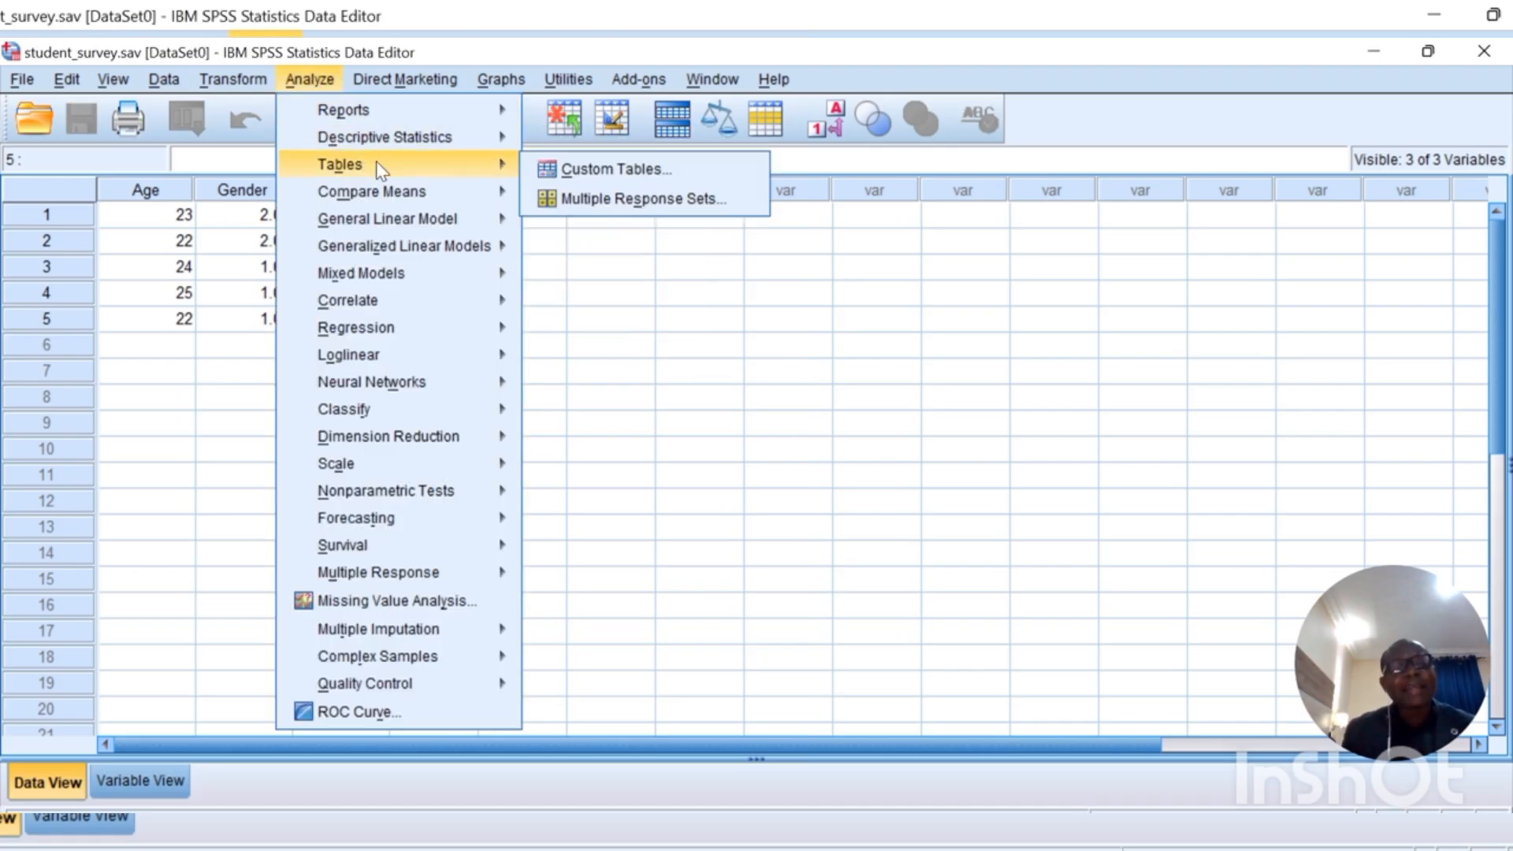
{"action": "mouse_move", "coordinate": [441, 140]}
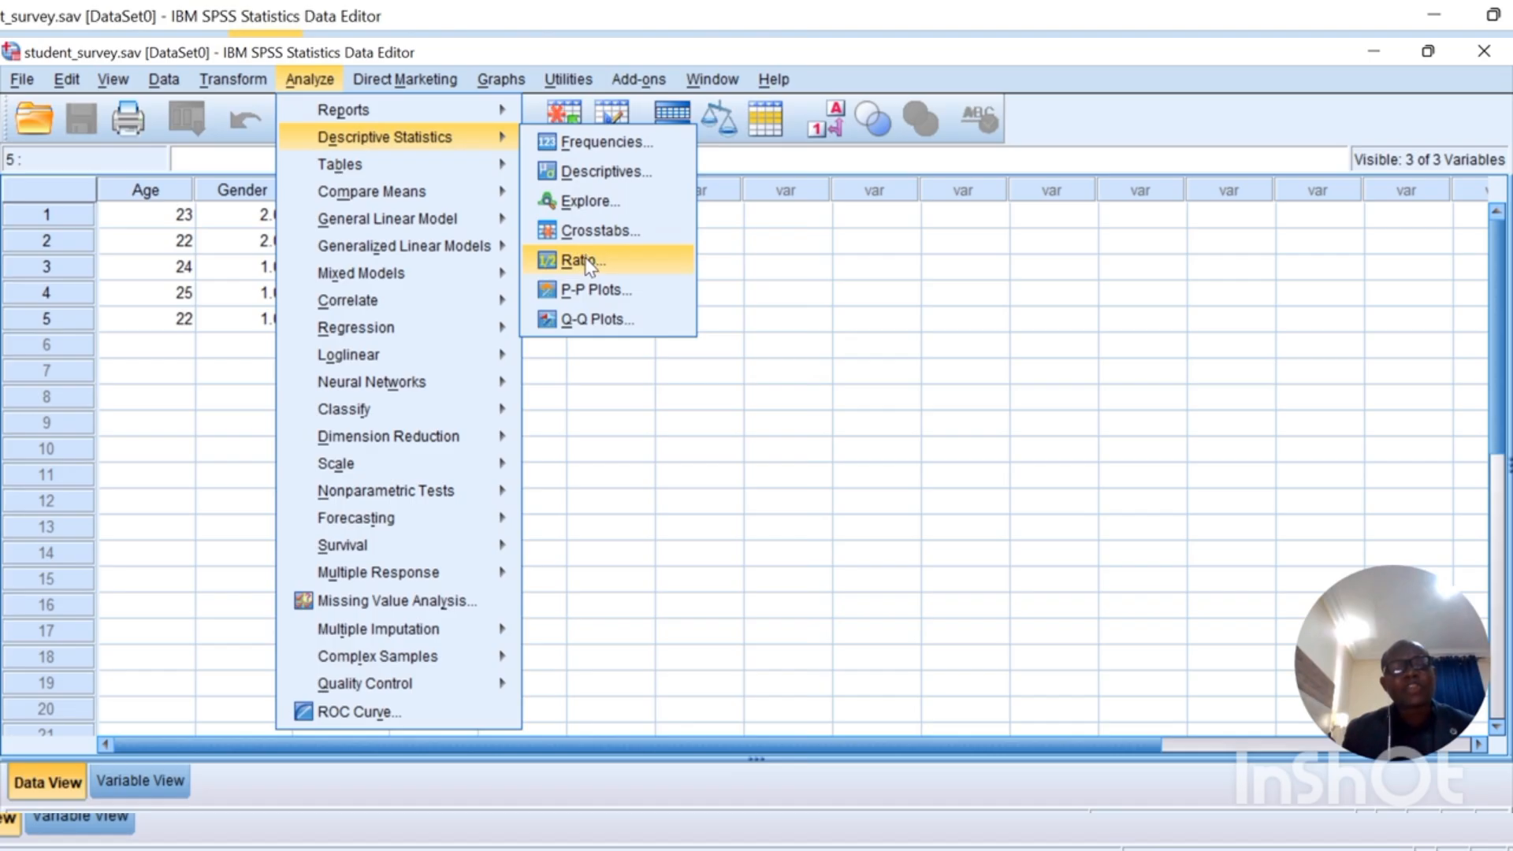
{"action": "mouse_move", "coordinate": [474, 163]}
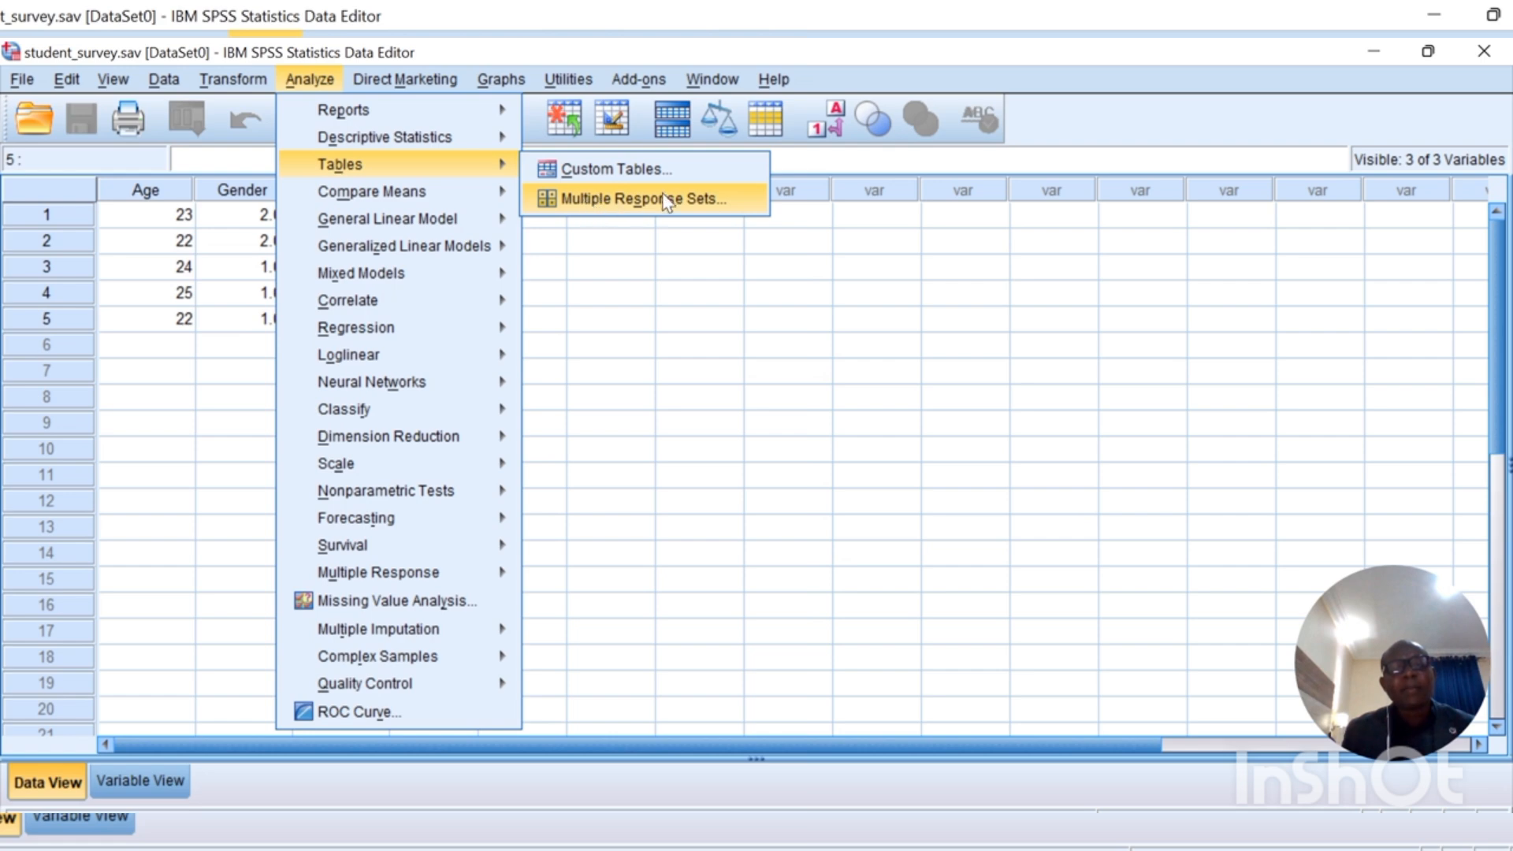
{"action": "mouse_move", "coordinate": [461, 190]}
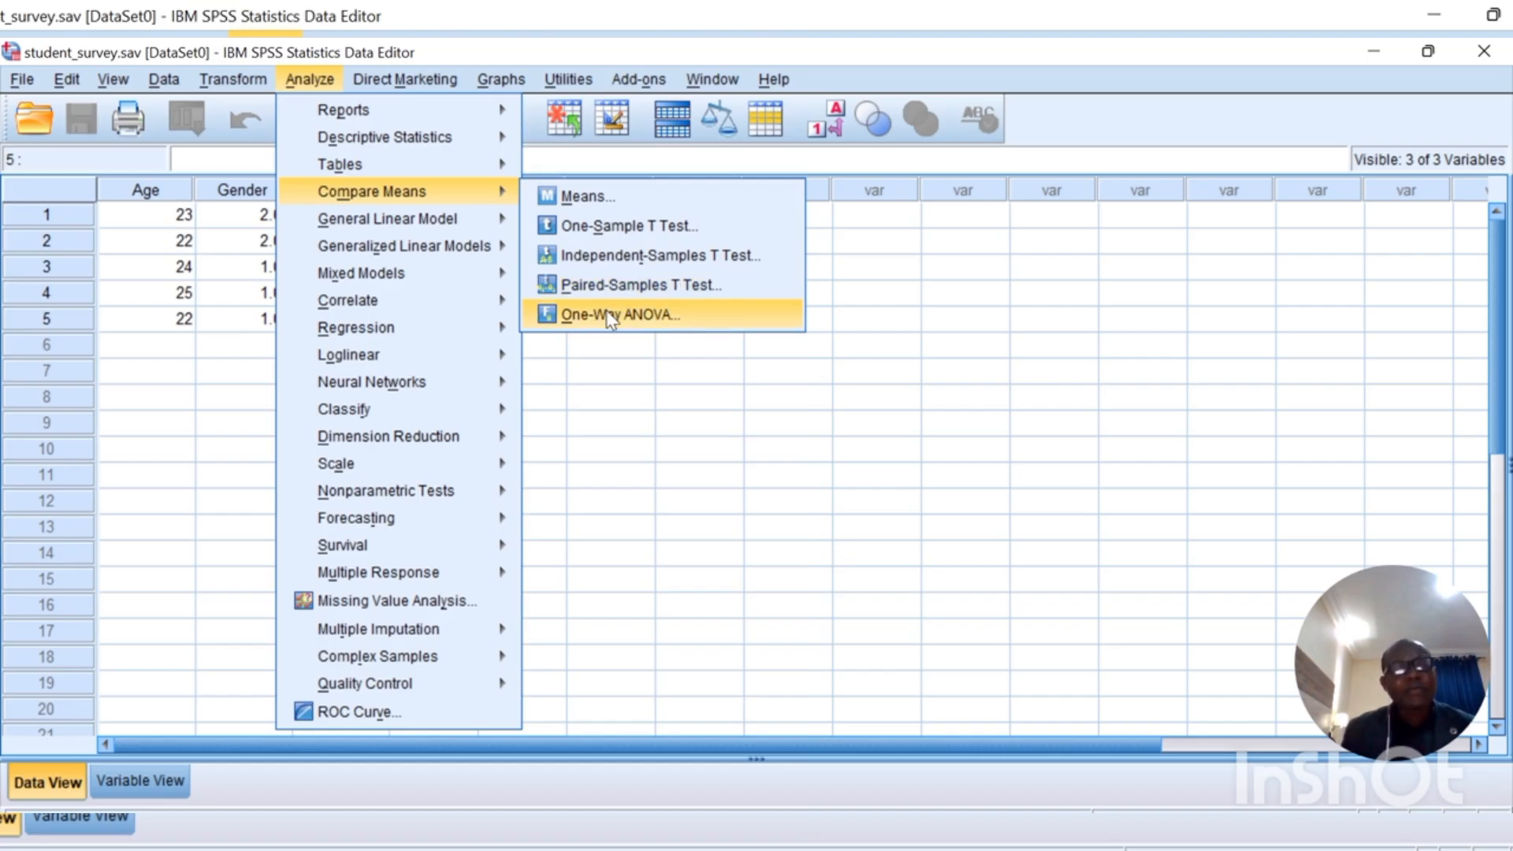
{"action": "mouse_move", "coordinate": [459, 332]}
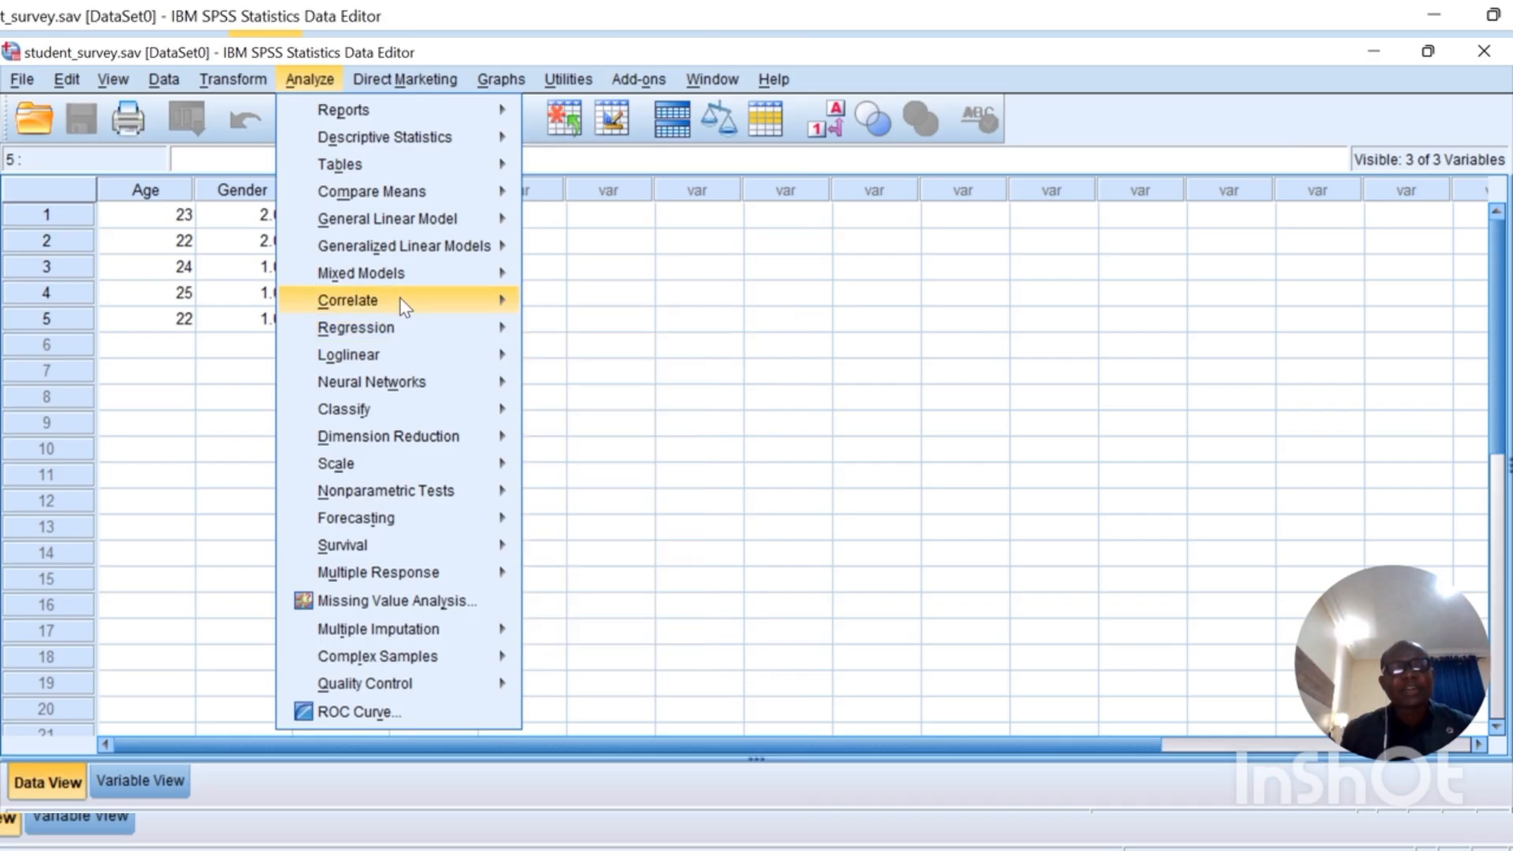
{"action": "mouse_move", "coordinate": [442, 269]}
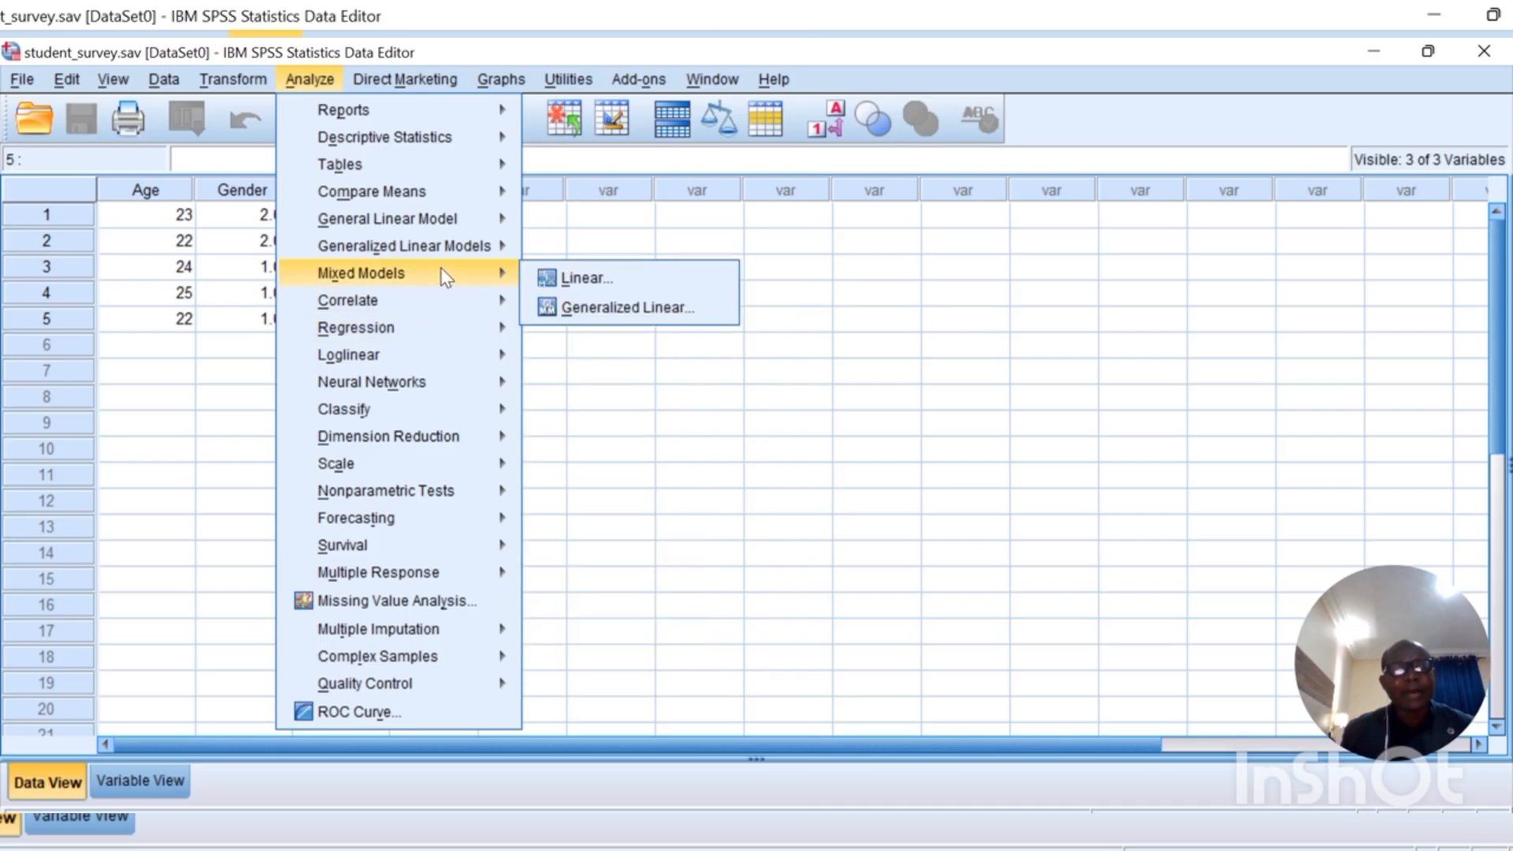
{"action": "mouse_move", "coordinate": [448, 471]}
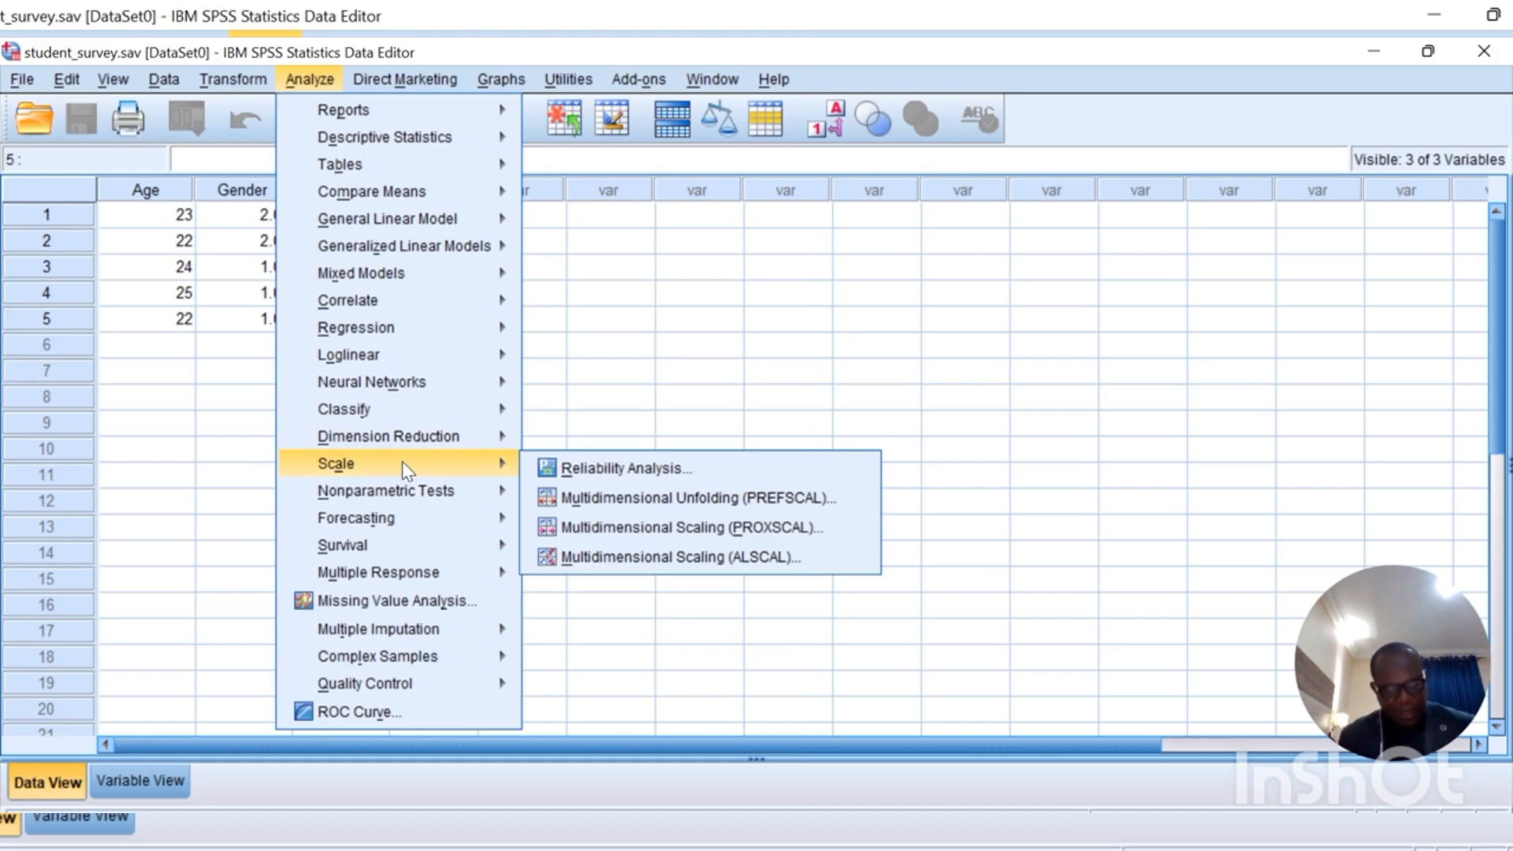
{"action": "mouse_move", "coordinate": [433, 384]}
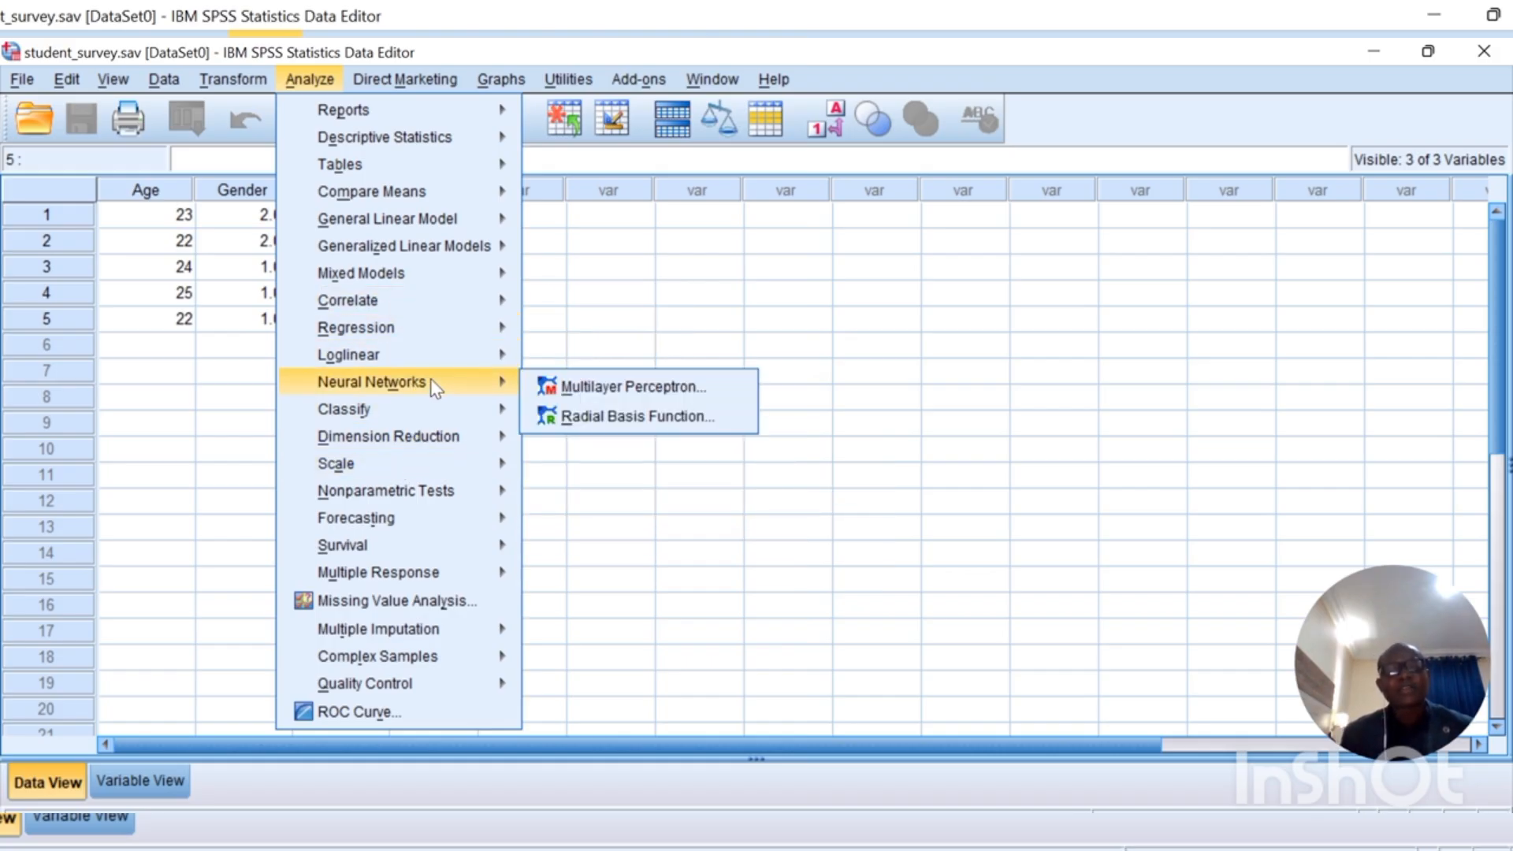